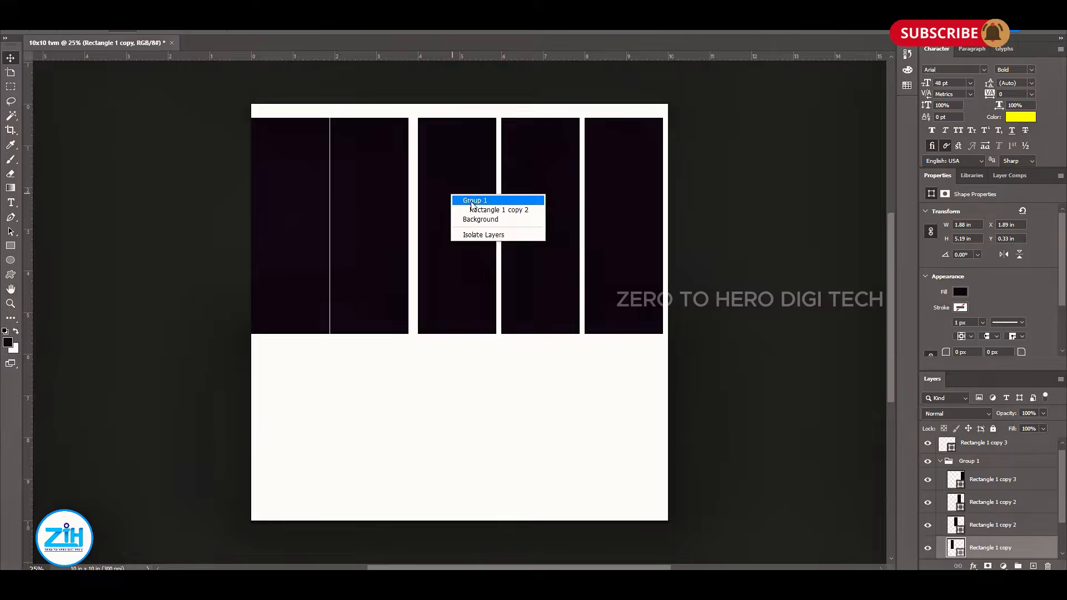
- Shift the third, fourth and fifth dark rectangles sideways to close the wide gaps between the photo columns
click(480, 210)
drag(479, 211, 469, 211)
right_click(548, 222)
click(567, 237)
drag(557, 237, 542, 232)
right_click(615, 224)
click(635, 238)
drag(629, 238, 614, 235)
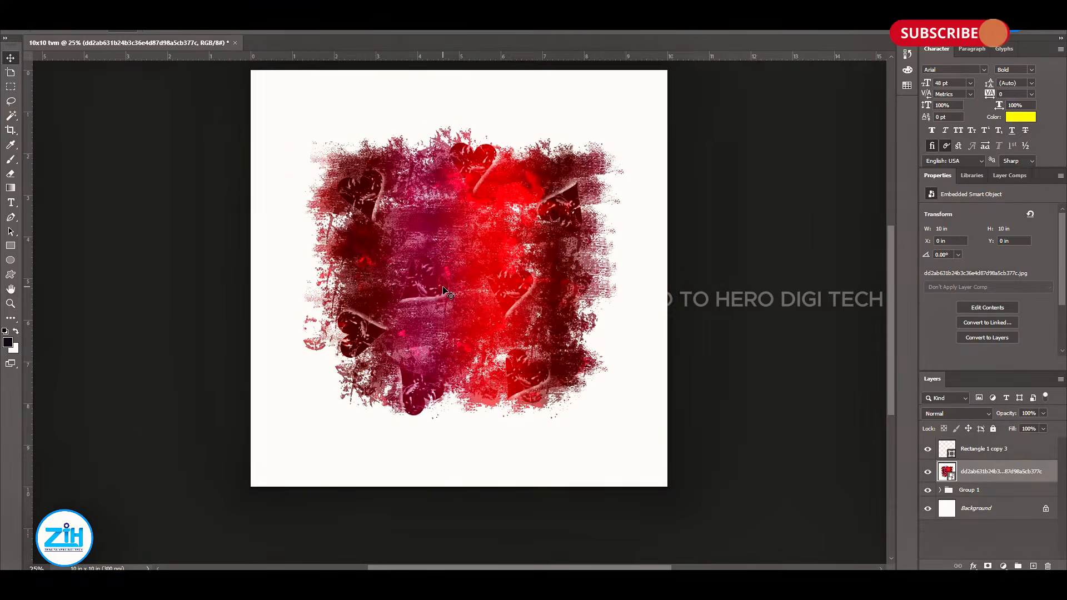
- Send the red grunge heart texture behind the rectangle group and enlarge it to about 16.88 in square
key(ctrl+[)
key(ctrl+t)
drag(669, 250, 814, 253)
drag(647, 392, 651, 311)
key(Return)
drag(406, 361, 392, 398)
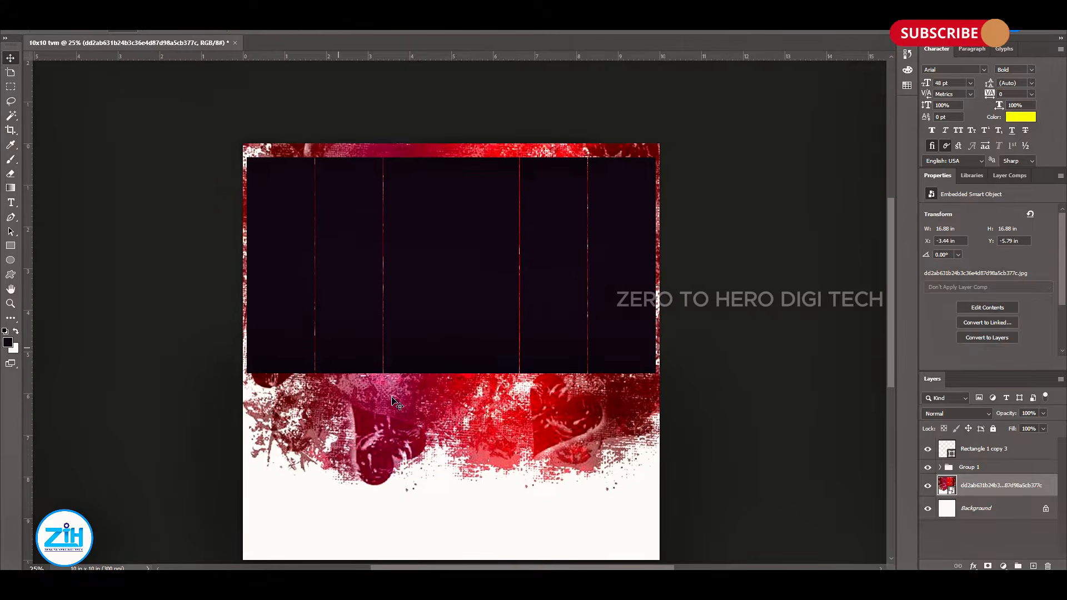
- Save the banner as 10x10 tvm.psd in the tiruvampalapuram folder
key(ctrl+s)
click(275, 35)
double_click(141, 120)
double_click(141, 120)
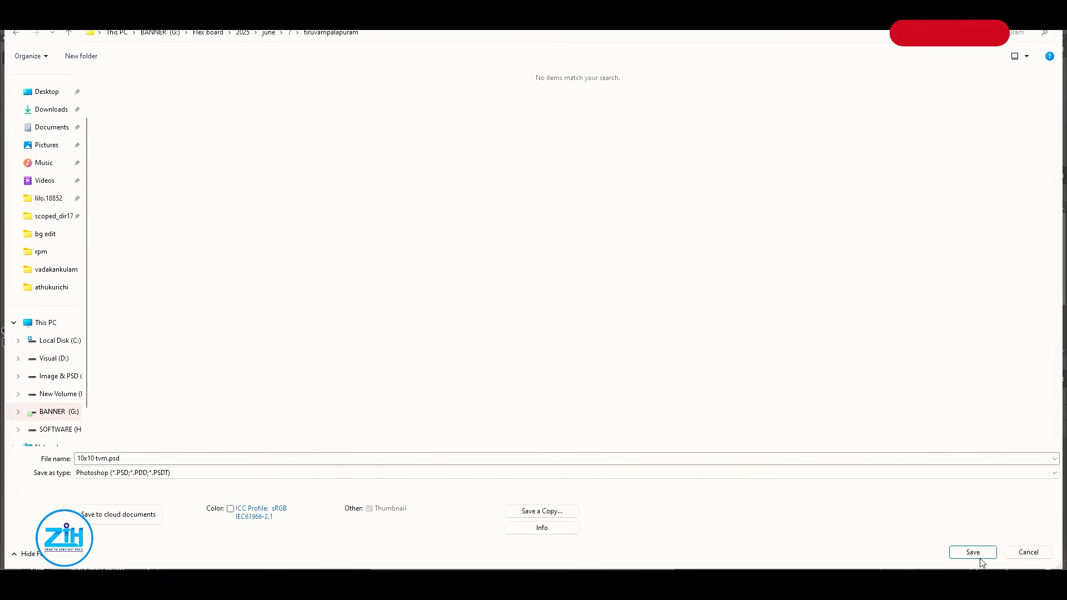
click(980, 559)
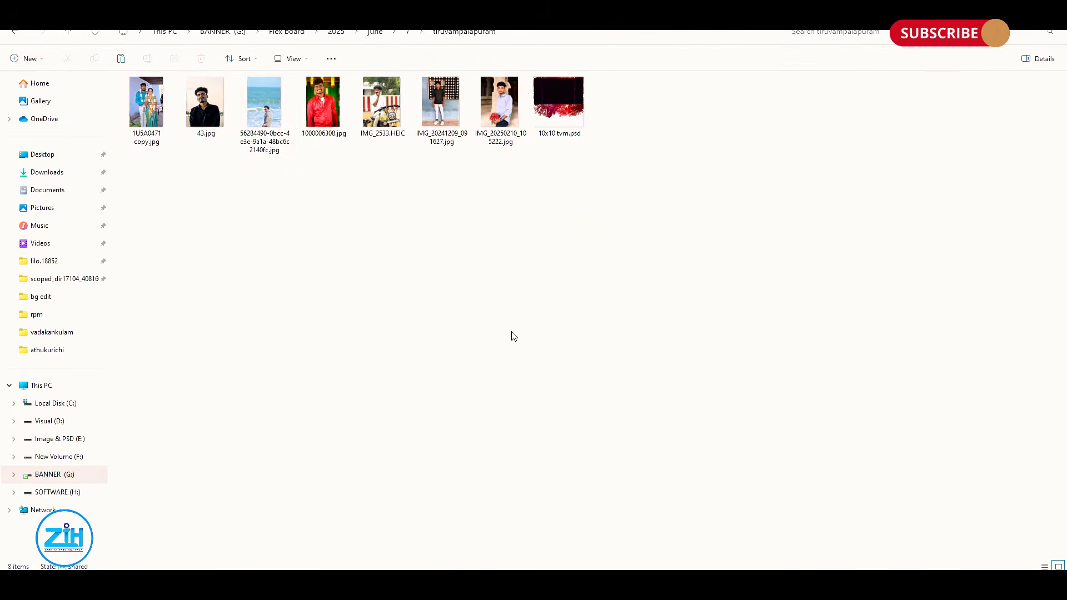
- Open the photos from the project folder and convert the background of IMG_20250210_105222.jpg to an editable layer named Layer 0
drag(502, 167, 222, 126)
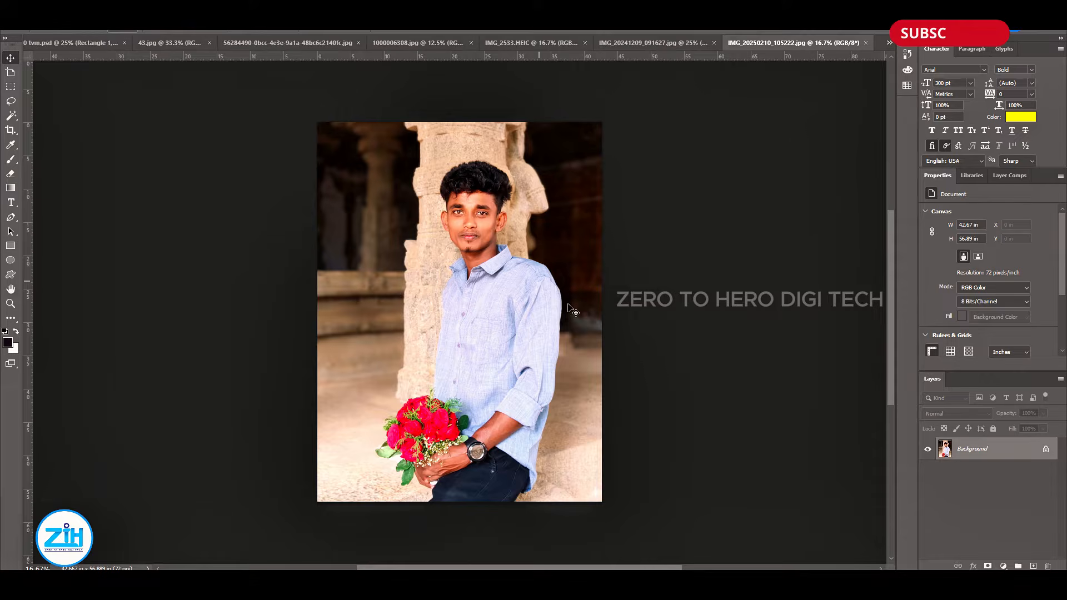
double_click(973, 448)
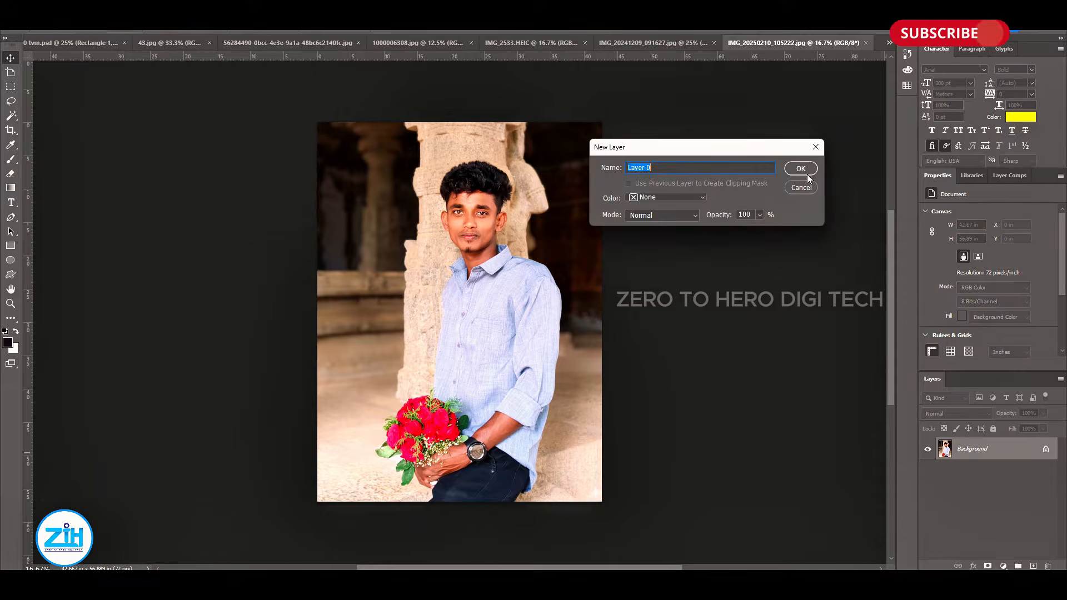
click(806, 175)
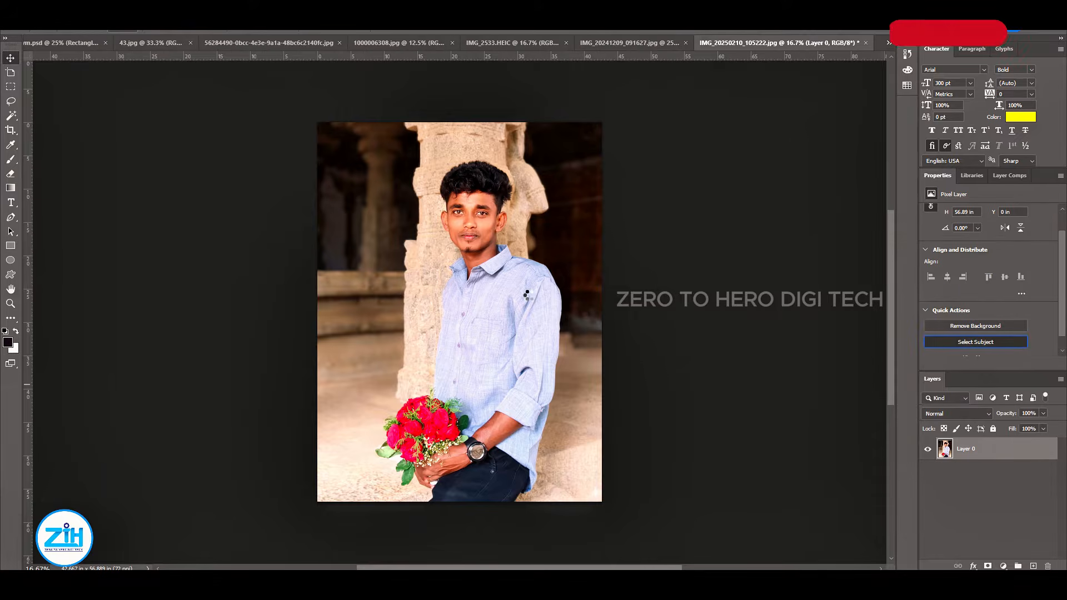
- Start a Pen path on the man's shirt edge beside the pillar and trace it upward to the ear
scroll(527, 295, up, 10)
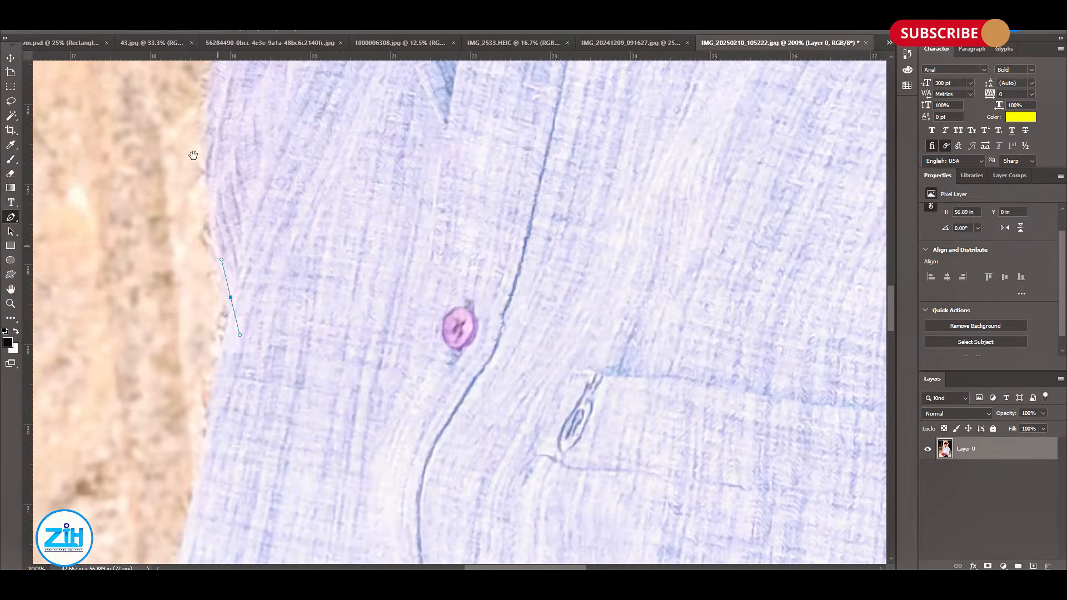
drag(193, 155, 166, 361)
drag(278, 239, 271, 279)
drag(267, 218, 157, 406)
click(241, 176)
drag(240, 176, 349, 422)
drag(246, 289, 227, 225)
click(218, 208)
drag(214, 207, 332, 374)
click(318, 162)
drag(311, 161, 311, 463)
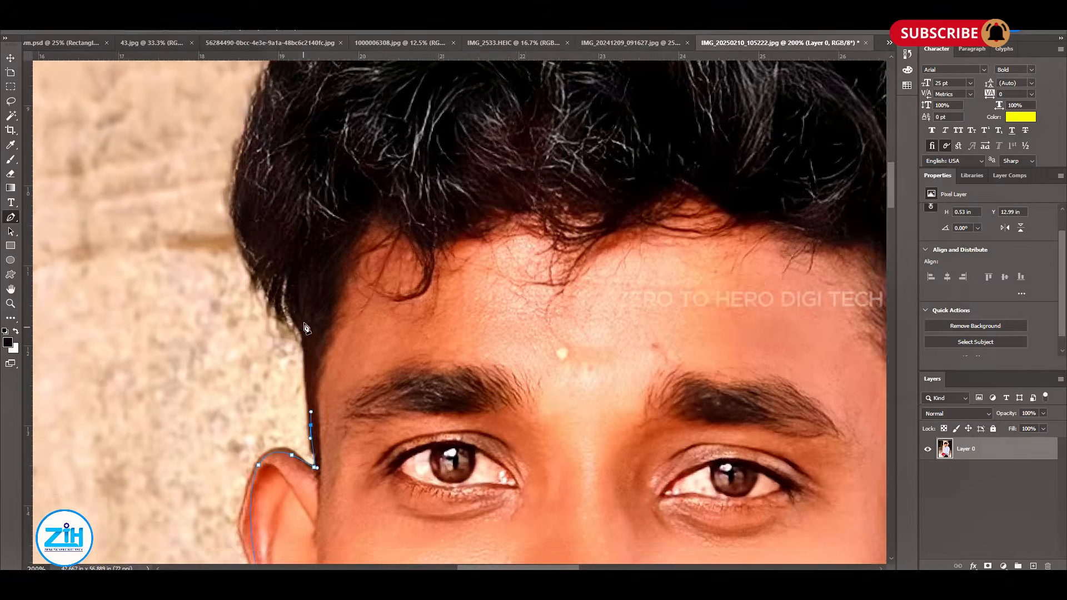
- Continue the Pen path from the temple across the hair to the top of the opposite ear
click(315, 329)
drag(311, 222, 328, 472)
drag(333, 322, 374, 281)
drag(506, 167, 198, 238)
drag(611, 356, 400, 184)
click(454, 192)
click(387, 340)
drag(350, 505, 406, 254)
click(399, 278)
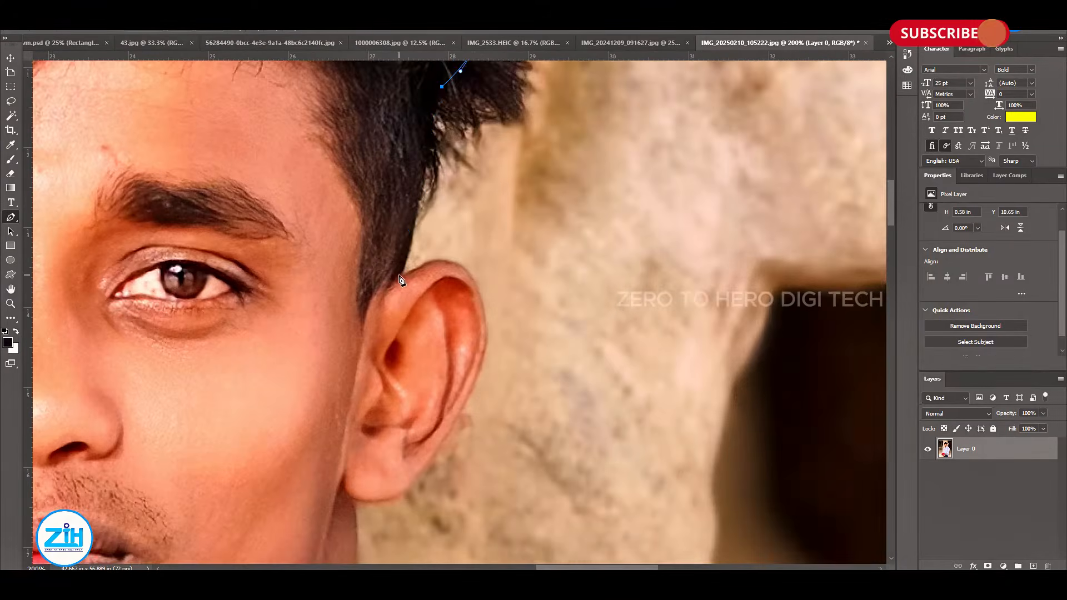
- Extend the Pen path around the ear and down the neck, collar and shoulder of the shirt
drag(422, 289, 422, 227)
drag(467, 225, 483, 270)
click(361, 443)
drag(361, 517, 295, 123)
click(421, 214)
drag(556, 355, 317, 196)
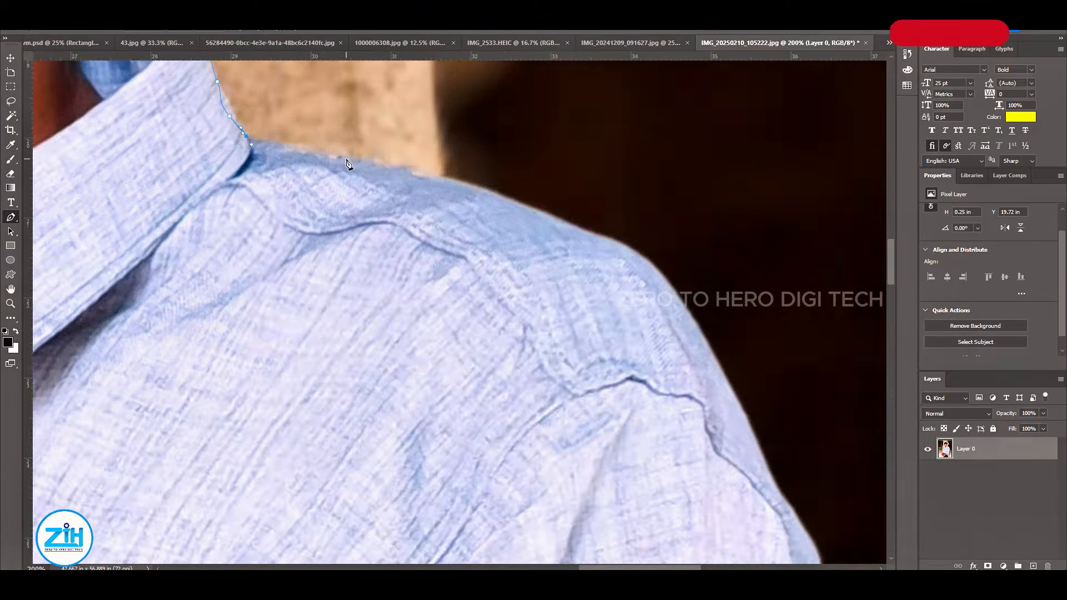
click(622, 257)
drag(622, 356, 350, 141)
drag(533, 500, 478, 94)
- Trace the Pen path down the sleeve and shirt side to the lower edge of the photo at the trousers
click(484, 314)
click(521, 316)
click(479, 485)
drag(472, 500, 569, 100)
click(478, 455)
click(517, 271)
drag(504, 329, 532, 140)
click(534, 280)
drag(483, 472, 545, 288)
drag(111, 411, 636, 358)
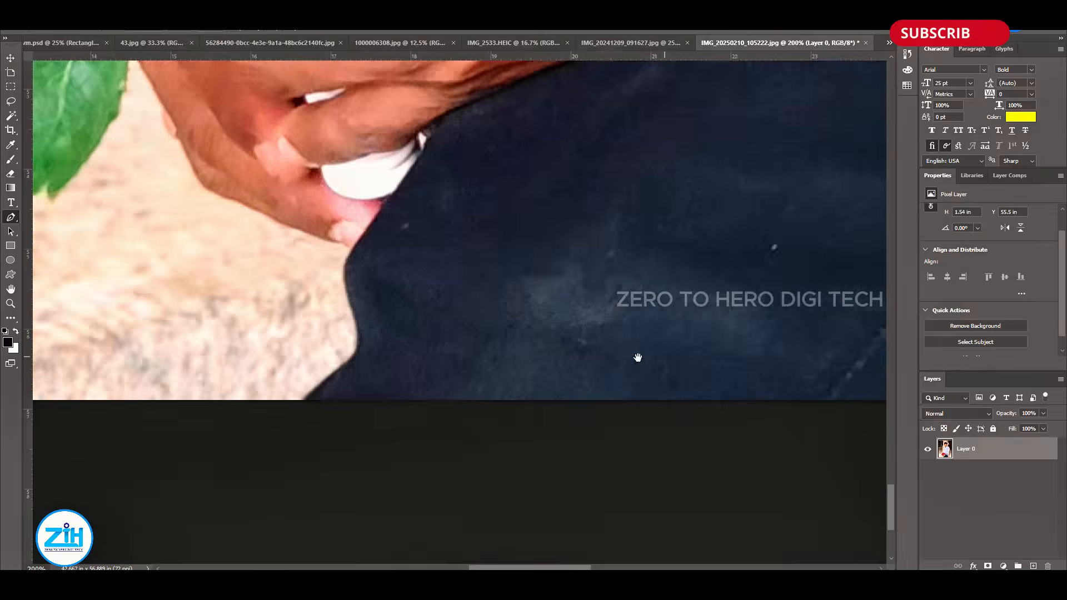
- Continue the Pen path up from the trousers along the hand and the outer side of the rose bouquet
click(474, 431)
click(527, 372)
click(521, 268)
drag(500, 184, 544, 344)
drag(399, 343, 382, 312)
drag(278, 139, 436, 444)
click(283, 288)
drag(289, 167, 444, 456)
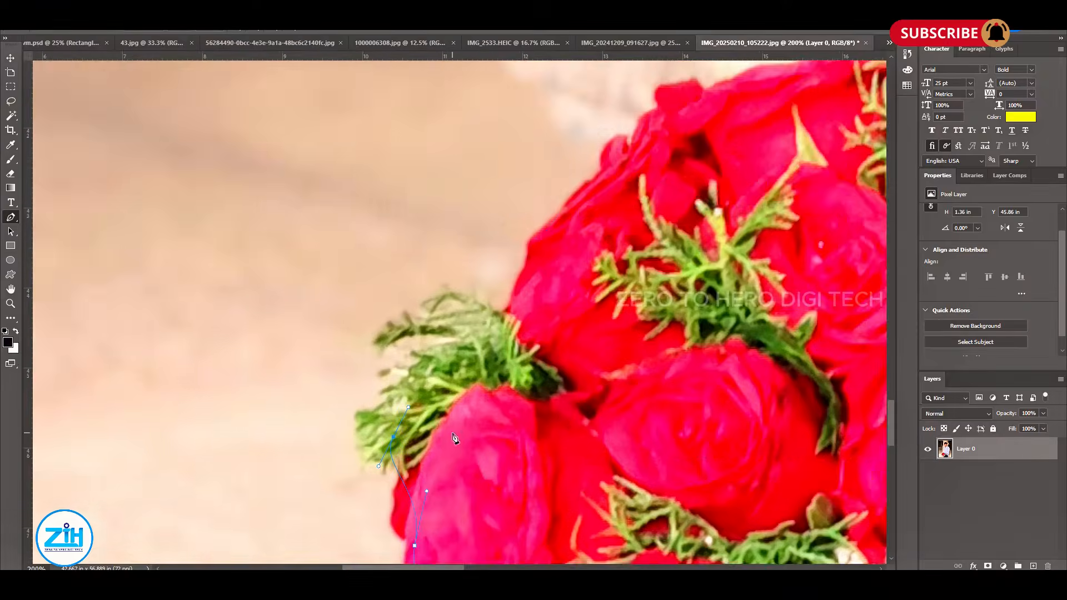
- Trace the Pen path over the top of the rose bouquet and back up along the shirt edge
drag(500, 183, 423, 472)
drag(521, 444, 563, 418)
drag(667, 383, 275, 428)
drag(371, 427, 387, 431)
click(409, 451)
drag(438, 336, 441, 300)
drag(478, 195, 464, 450)
click(457, 285)
drag(464, 111, 462, 544)
- Close the Pen path on the shirt edge and turn the man's outline into a selection
click(533, 205)
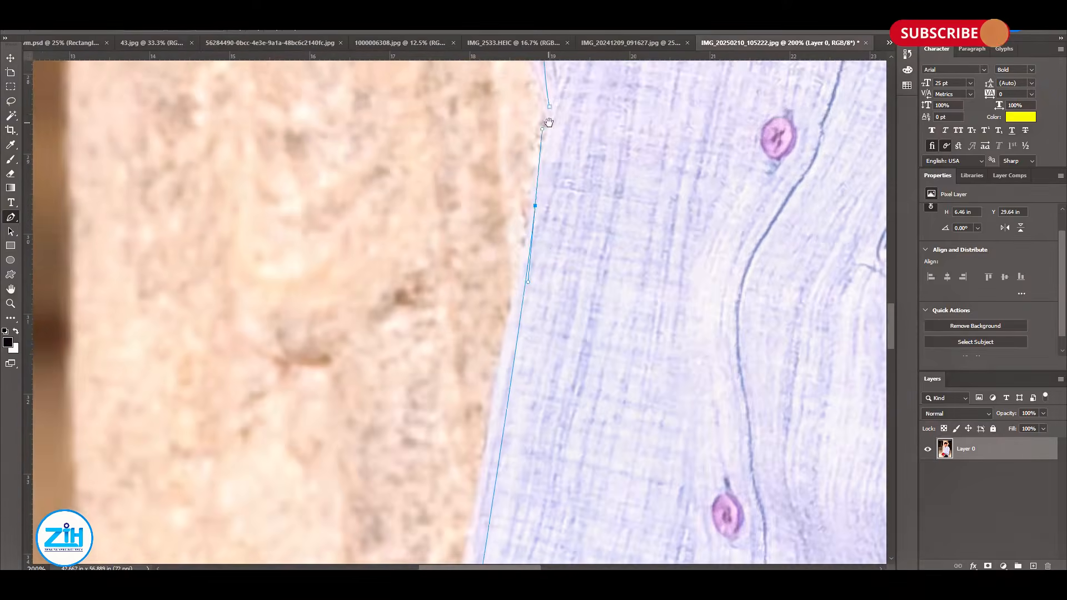
click(548, 106)
drag(555, 122, 528, 401)
key(ctrl+minus)
key(ctrl+minus)
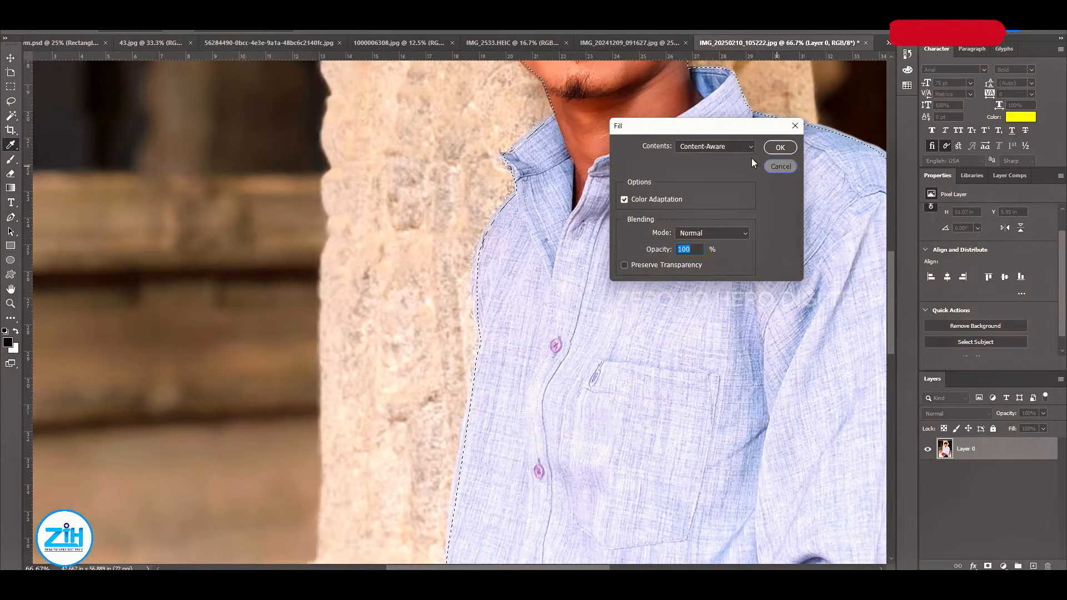
key(Return)
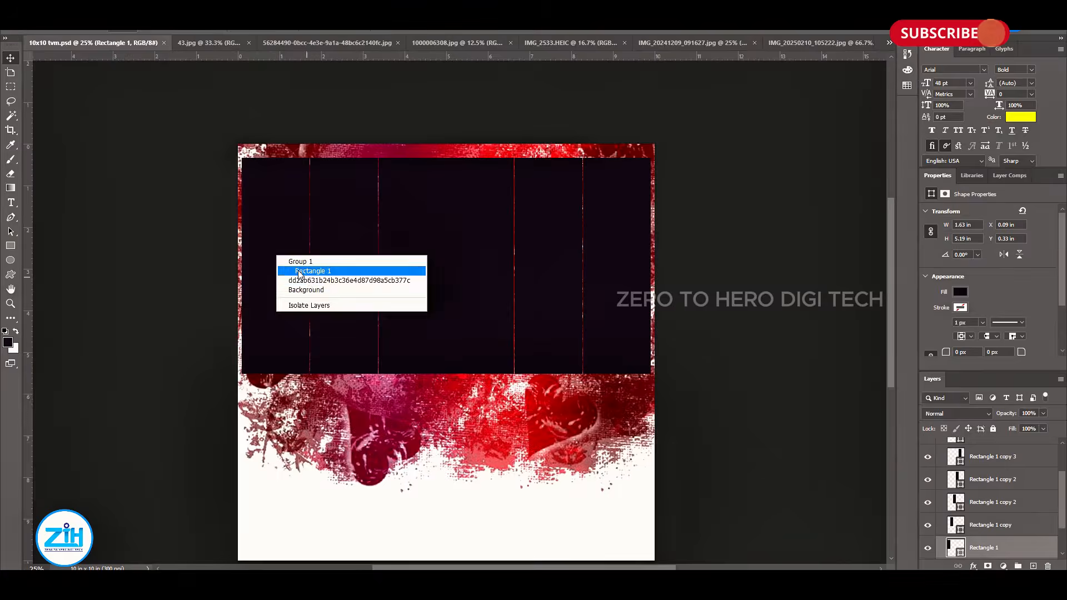
- Paste the cut-out man with the bouquet into the banner and clip him to the first rectangle
click(300, 272)
key(ctrl+v)
drag(479, 356, 272, 329)
key(ctrl+alt+g)
- Scale the first man's cutout to about 3.3 by 6.42 in and centre him within the first column
key(ctrl+t)
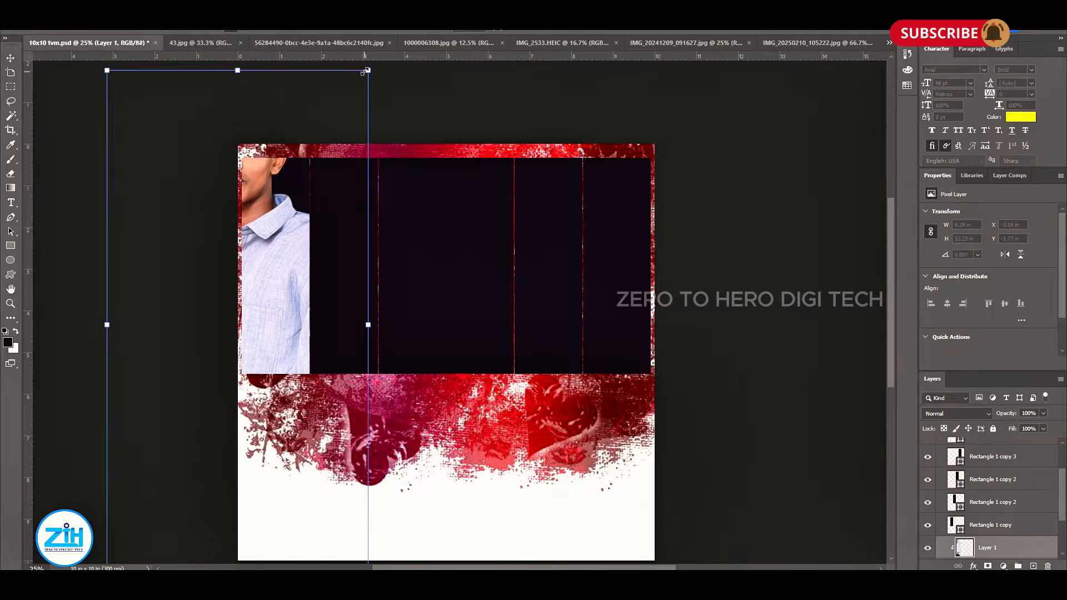
drag(366, 70, 290, 221)
drag(233, 270, 272, 235)
drag(326, 186, 344, 155)
drag(310, 191, 309, 209)
key(Return)
drag(352, 243, 340, 245)
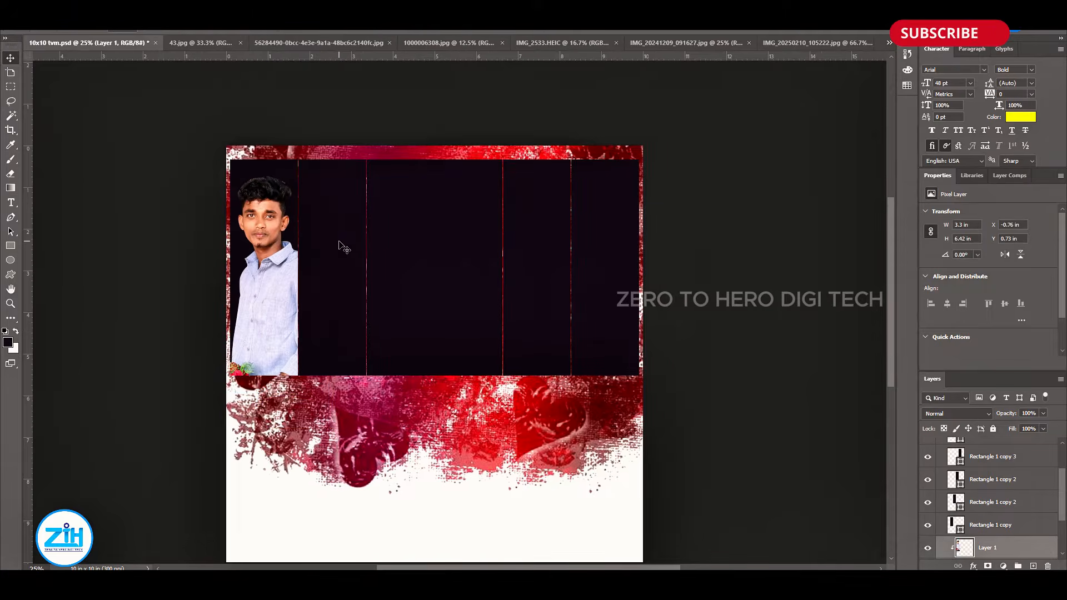
- Make the banner's second rectangle active, then unlock the background of 43.jpg and copy its automatically selected subject
right_click(326, 228)
click(348, 235)
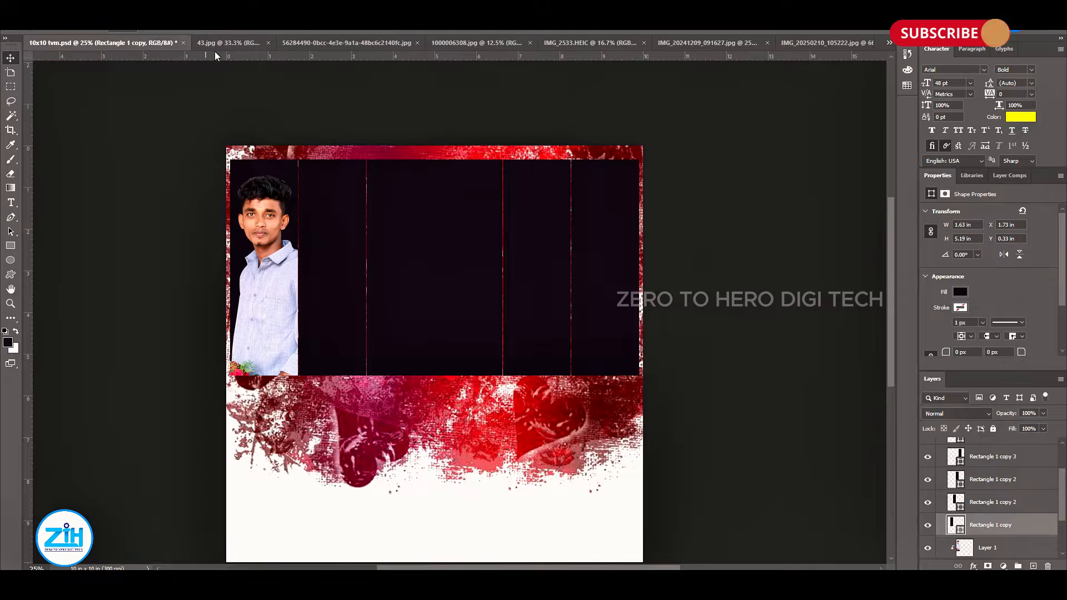
click(227, 43)
double_click(992, 448)
click(801, 169)
click(972, 328)
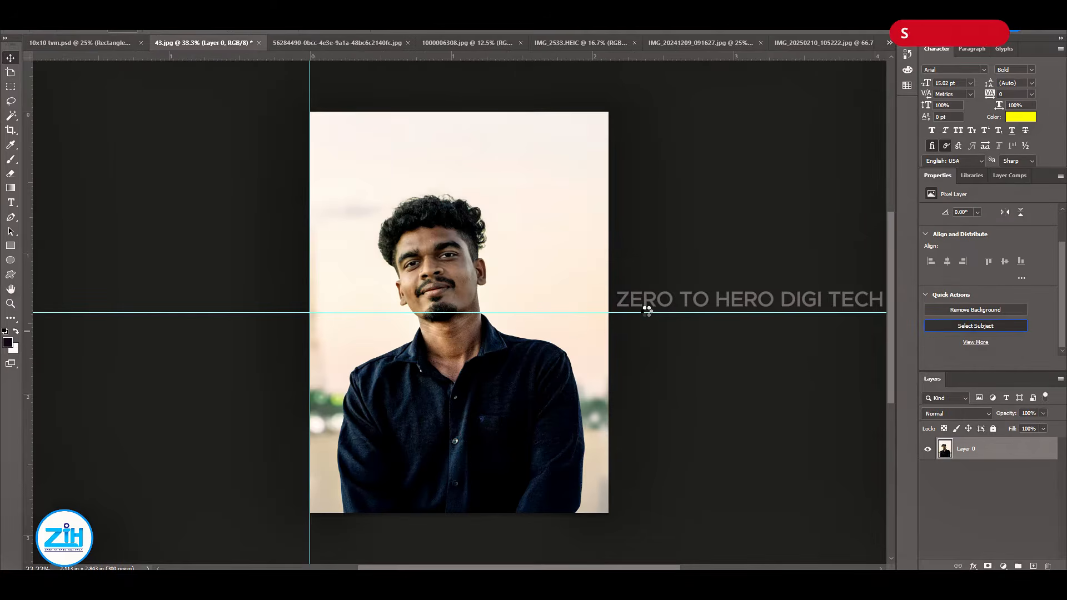
key(ctrl+c)
- Paste the man in the dark shirt into the banner, clip him to the second rectangle and scale him to fit
click(83, 44)
key(ctrl+v)
drag(433, 356, 346, 282)
key(ctrl+alt+g)
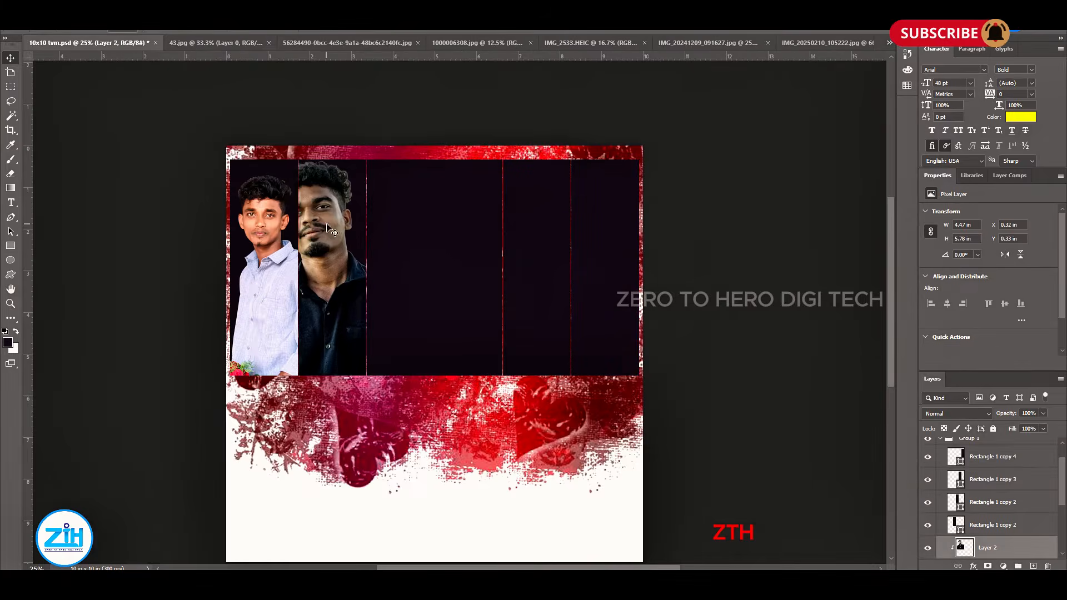
key(ctrl+t)
drag(440, 160, 424, 179)
key(Return)
- Make the banner's third rectangle active and close 43.jpg without saving
right_click(383, 234)
click(410, 250)
click(241, 45)
key(ctrl+w)
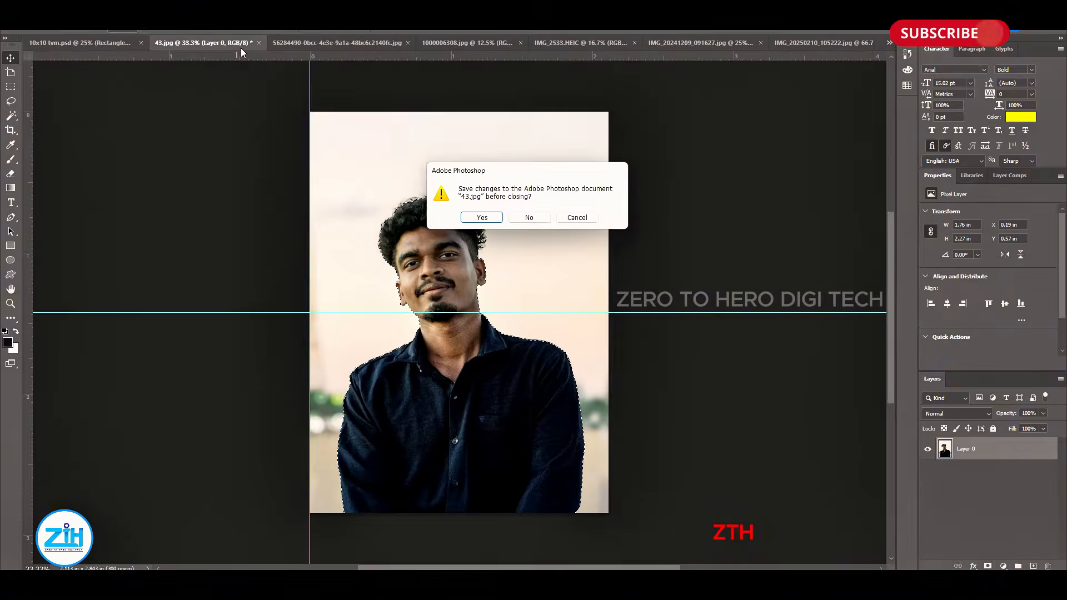
key(n)
- Crop the beach photo around the man in sunglasses to about 5.25 by 10.03 in
click(245, 44)
key(c)
drag(440, 334, 545, 541)
key(Return)
- Unlock the beach photo's background layer, select the subject with a feathered edge and copy it
double_click(998, 450)
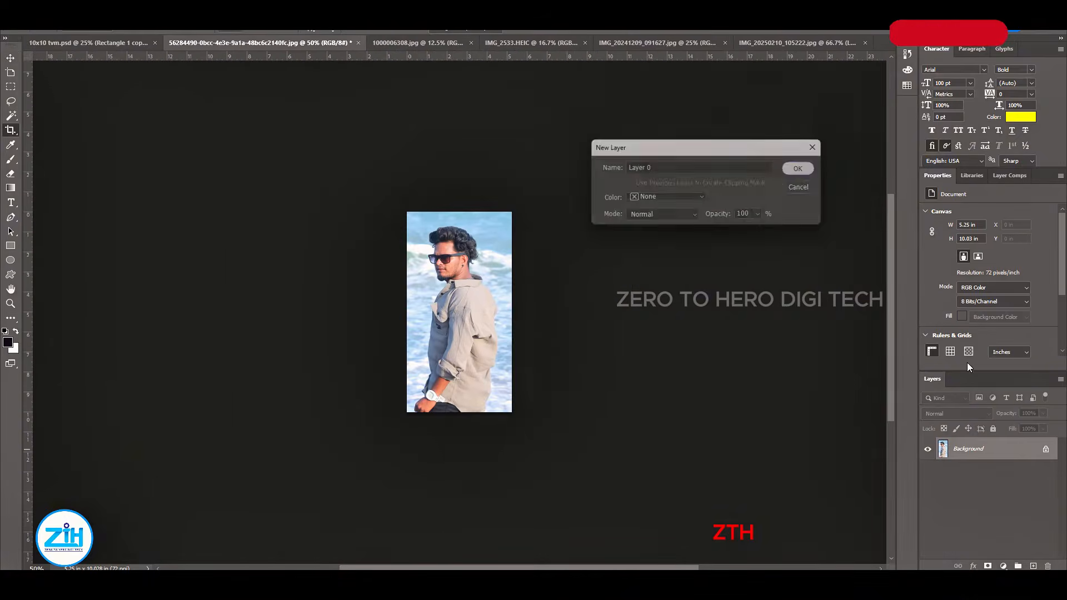
click(799, 168)
click(974, 326)
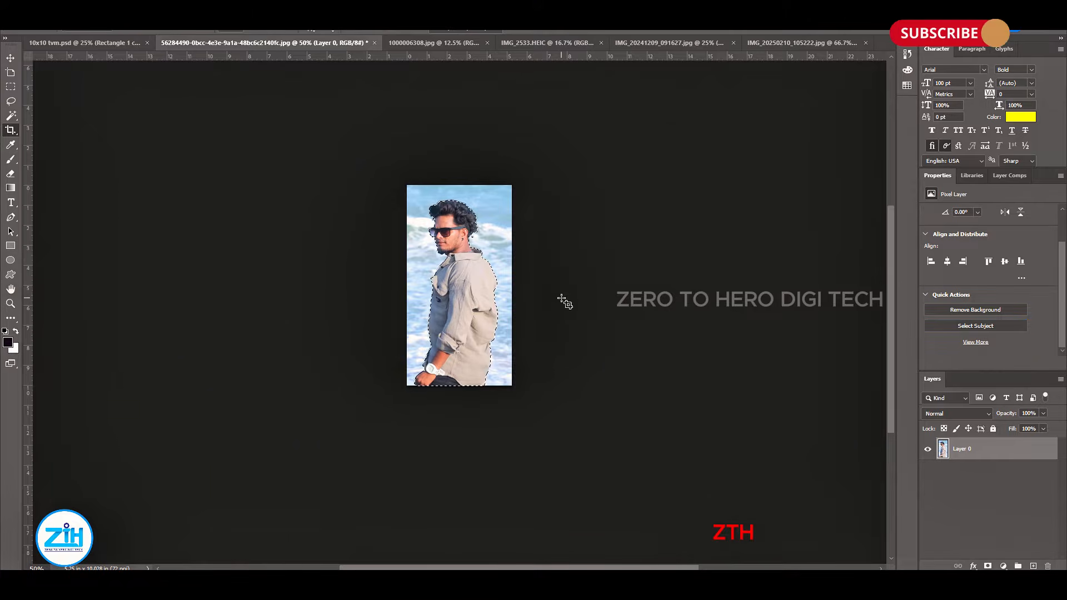
key(shift+F6)
key(Return)
key(ctrl+c)
- Paste the man in sunglasses into the banner and position him over the third rectangle
key(ctrl+shift+Tab)
key(ctrl+v)
key(v)
drag(420, 341, 391, 284)
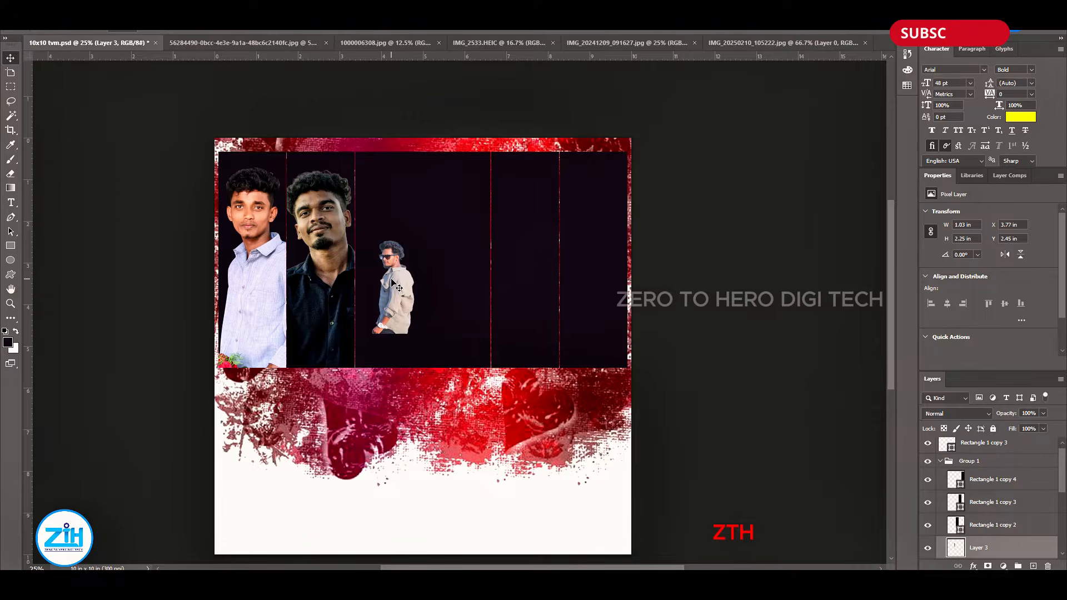
- Enlarge the man in sunglasses to fill the third column and clip him to its rectangle
key(ctrl+t)
key(Return)
drag(414, 240, 449, 165)
key(ctrl+alt+g)
key(ctrl+t)
drag(406, 235, 403, 240)
key(Return)
- Make the banner's fourth rectangle active and close the beach photo without saving
right_click(438, 228)
click(462, 234)
click(267, 42)
key(ctrl+w)
key(n)
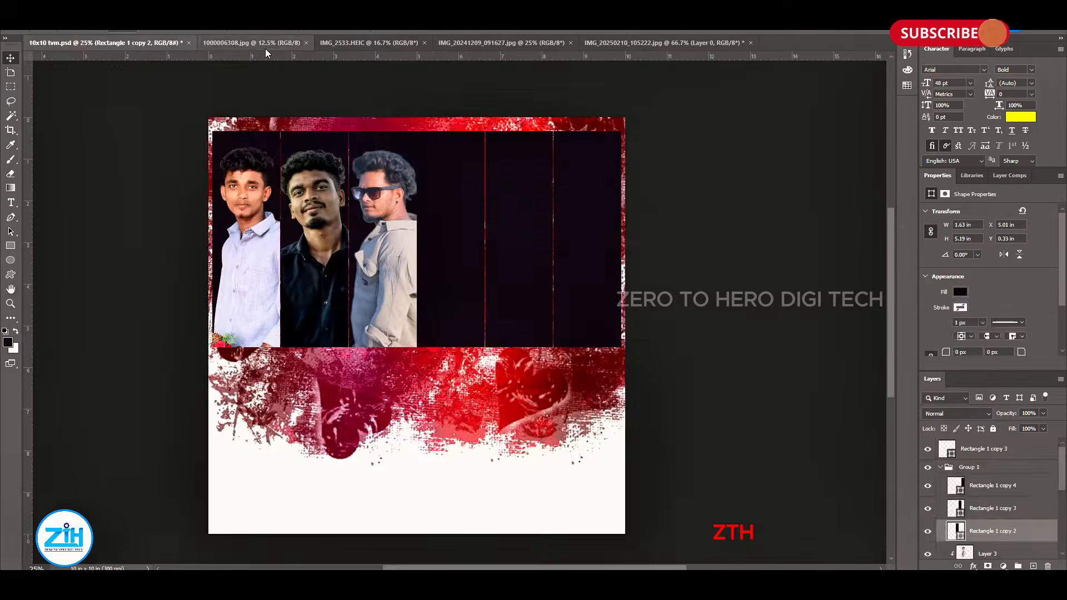
- Unlock the background layer of 1000006308.jpg and select the man in the red shirt with a feathered edge
click(265, 44)
double_click(998, 449)
key(Return)
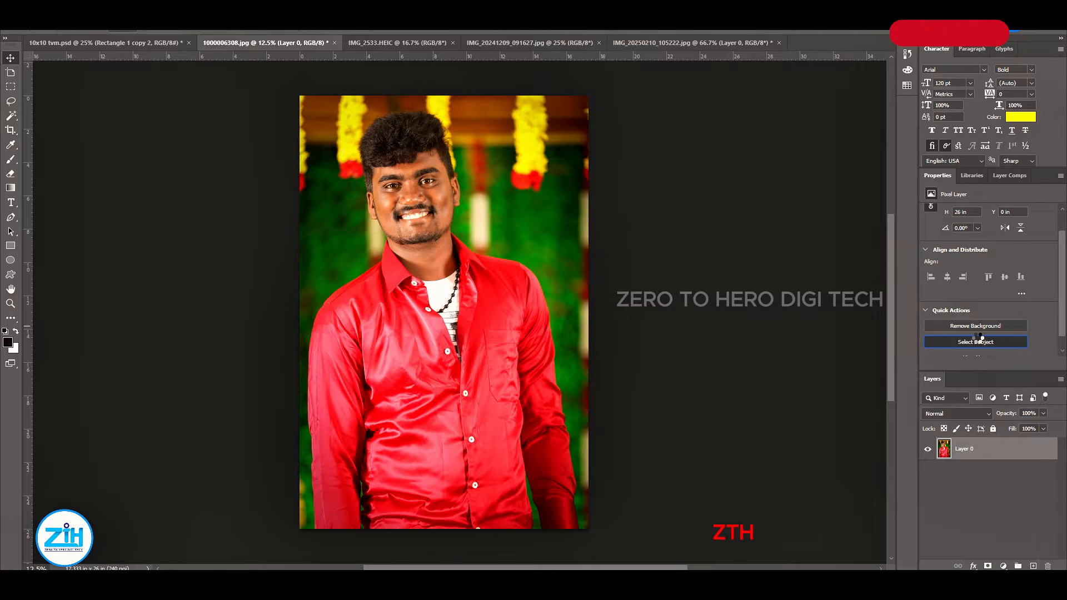
key(shift+F6)
key(Return)
- Place the red-shirted man in the banner, clip him to the fourth rectangle and scale him to about 3.61 by 5.64 in
drag(400, 197, 425, 211)
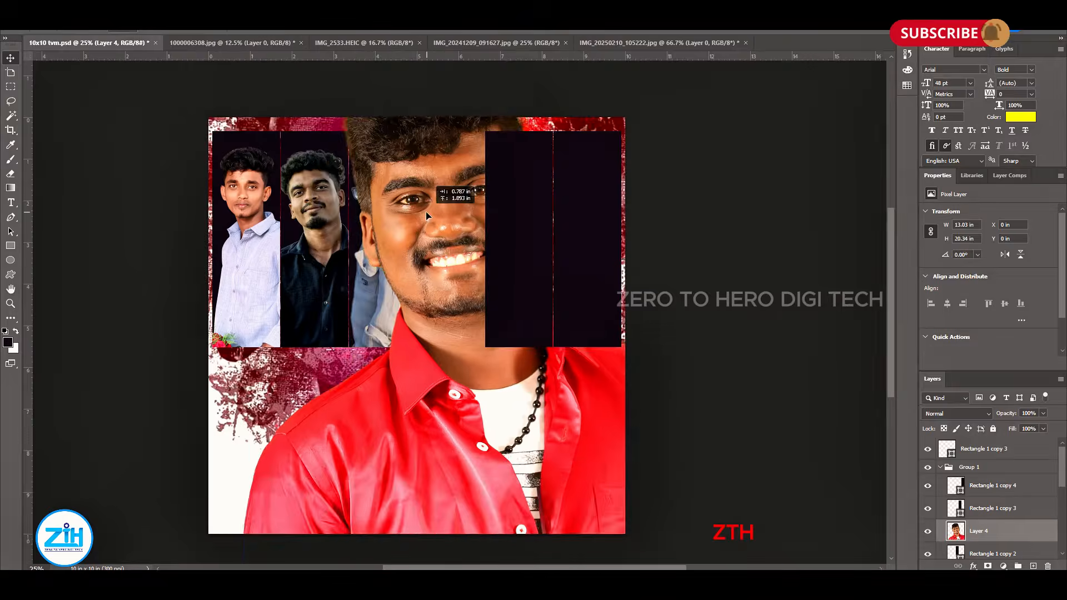
key(ctrl+alt+g)
key(ctrl+t)
drag(781, 463, 583, 463)
drag(500, 458, 464, 250)
key(Return)
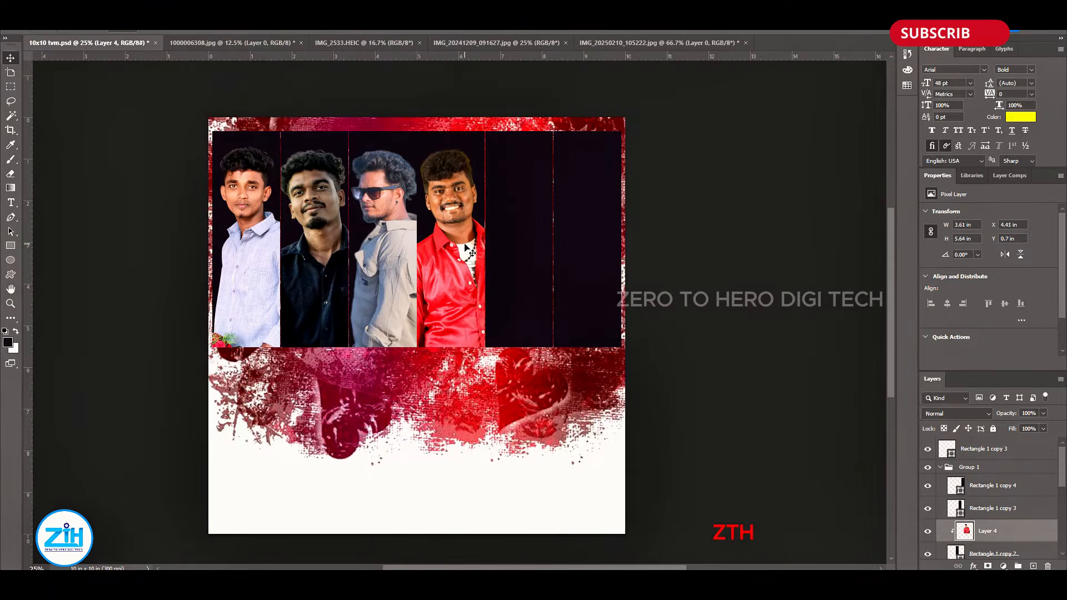
- Make the banner's fifth rectangle active and close 1000006308.jpg without saving
right_click(500, 256)
click(523, 263)
drag(519, 422, 512, 414)
click(272, 41)
key(ctrl+w)
key(n)
- Unlock the background layer of IMG_2533.HEIC and select the man in the white shirt as the subject
click(272, 42)
drag(541, 300, 519, 298)
double_click(994, 450)
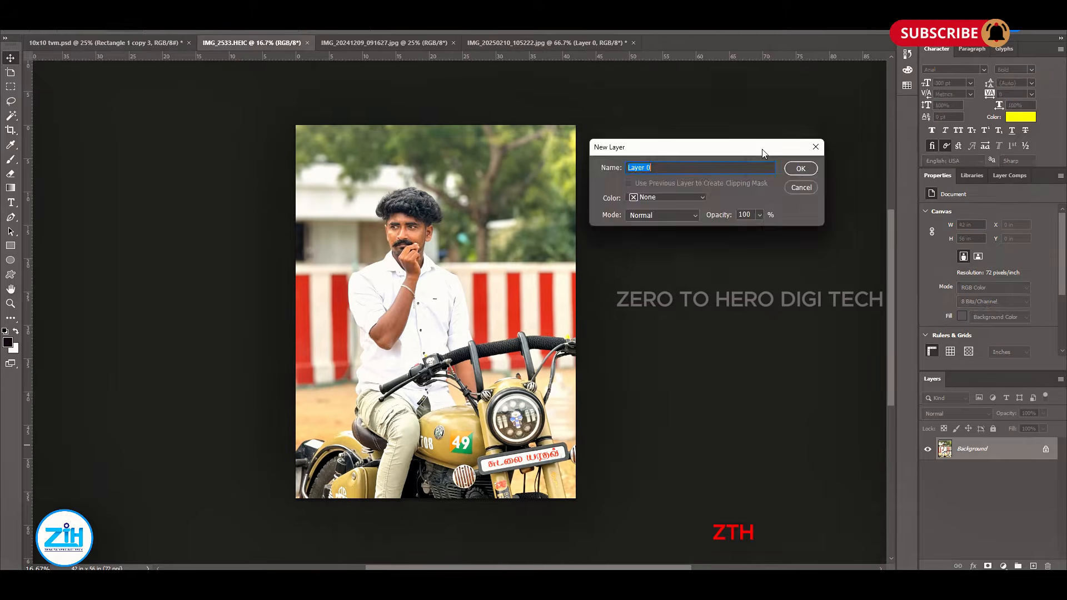
click(800, 169)
scroll(1009, 353, down, 1)
scroll(1010, 357, down, 1)
click(991, 333)
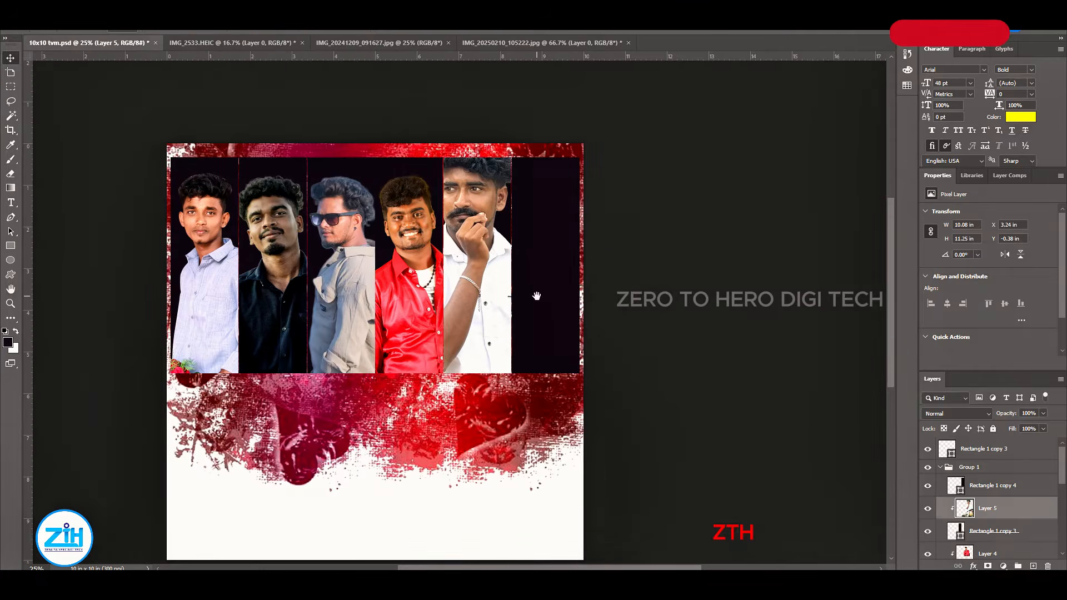
- Scale the white-shirted man in the fifth rectangle to about 7.1 by 7.92 in and position him to fill it
drag(536, 296, 549, 319)
key(ctrl+t)
drag(733, 151, 671, 221)
drag(608, 306, 590, 260)
key(Return)
drag(632, 343, 610, 336)
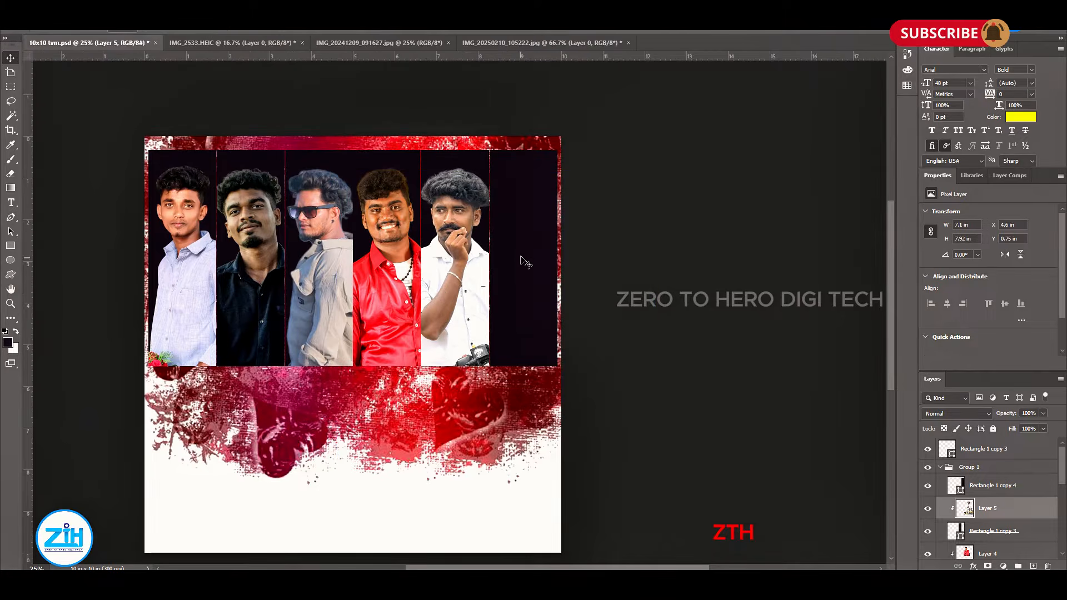
- Close IMG_2533.HEIC without saving and unlock the background layer of IMG_20241209_091627.jpg
click(302, 42)
click(528, 217)
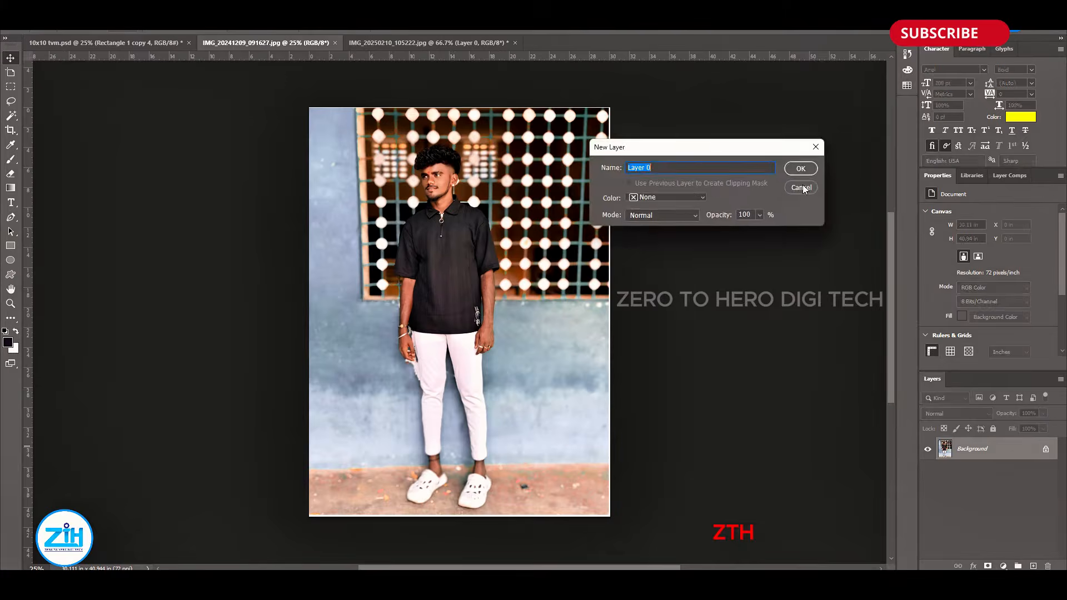
key(Return)
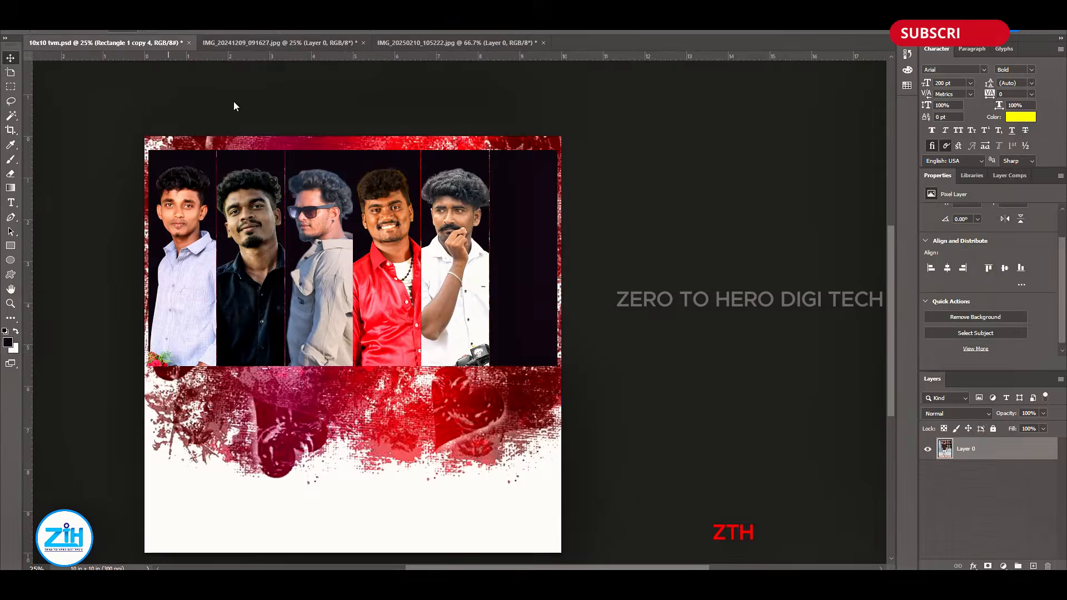
- Paste the man in the black shirt into the banner, clip him to the sixth rectangle and scale him to about 3.37 by 11.79 in
key(ctrl+v)
drag(427, 242, 585, 223)
key(ctrl+alt+g)
drag(549, 250, 427, 302)
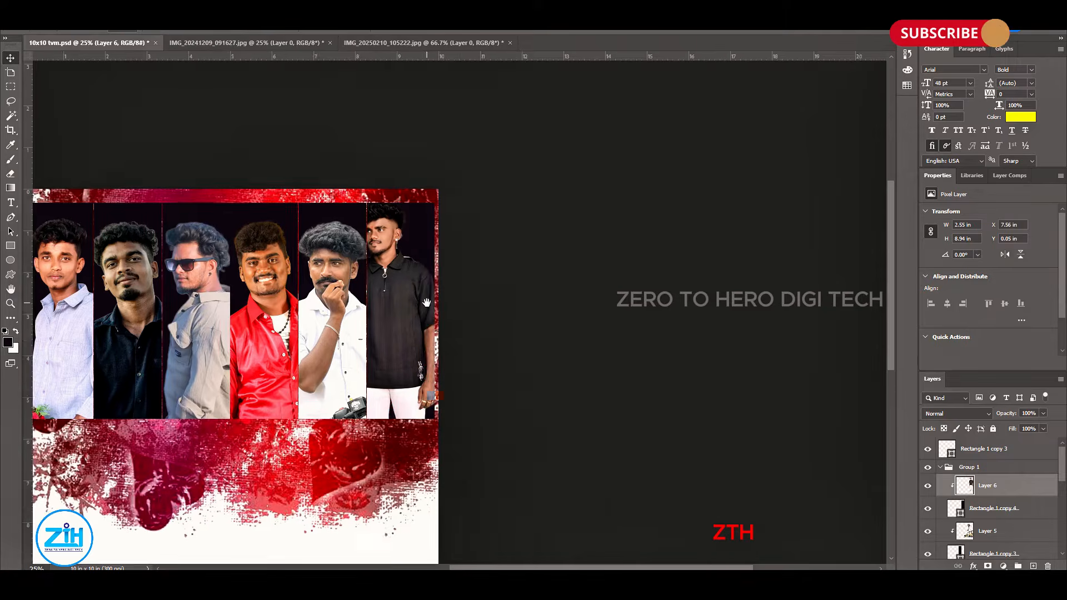
key(ctrl+t)
drag(484, 202, 500, 144)
drag(449, 243, 460, 291)
key(Return)
drag(465, 328, 704, 266)
key(shift+Down)
- Close IMG_20241209_091627.jpg and IMG_20250210_105222.jpg without saving, and save the banner
key(ctrl+plus)
key(ctrl+plus)
drag(506, 263, 552, 360)
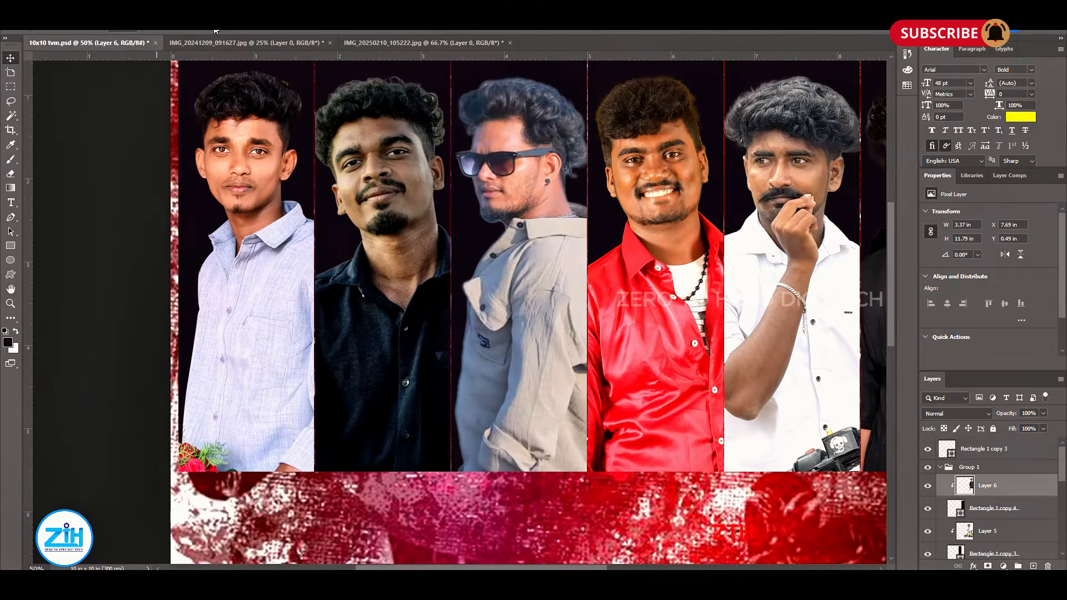
click(250, 43)
key(ctrl+w)
key(n)
click(266, 42)
key(ctrl+w)
key(n)
key(ctrl+s)
- Place a vertical guide between the first and second rectangles and a horizontal guide along the rectangles' bottom edge
drag(665, 500, 636, 394)
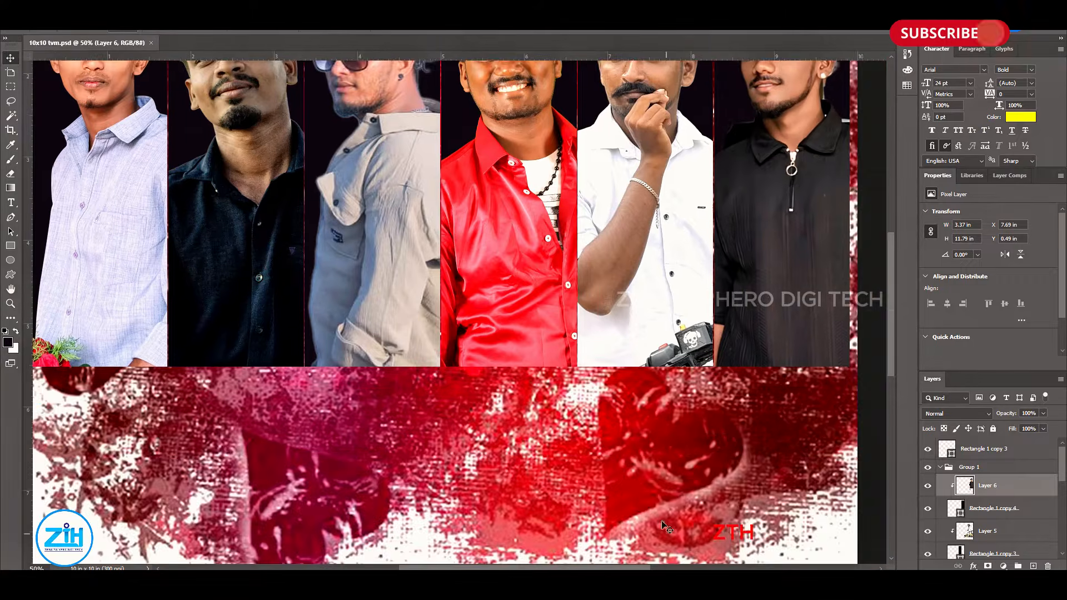
drag(390, 147, 464, 309)
key(m)
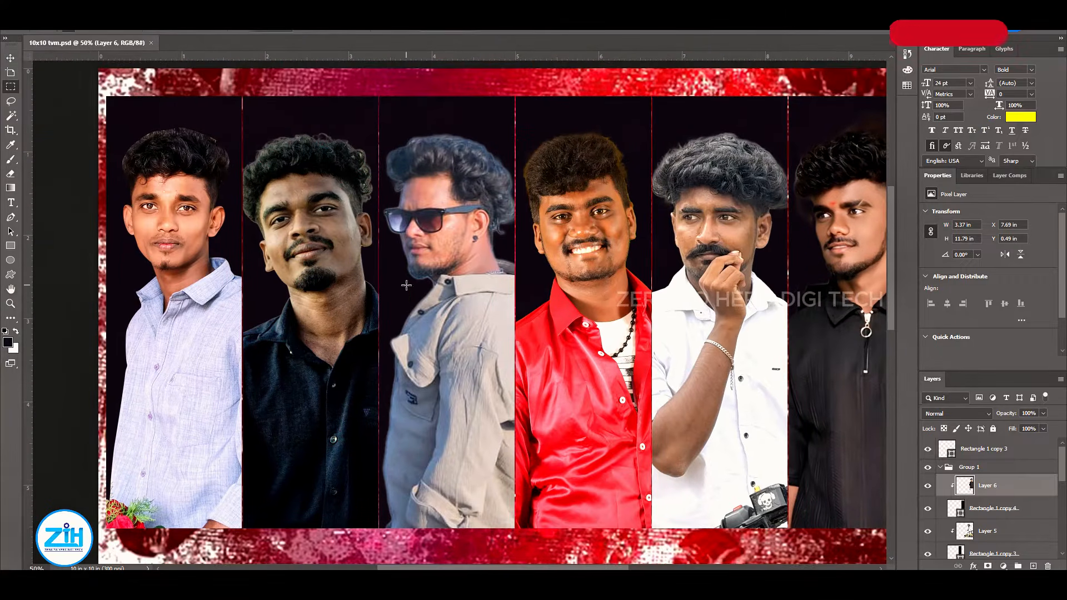
drag(406, 284, 462, 182)
drag(448, 75, 574, 453)
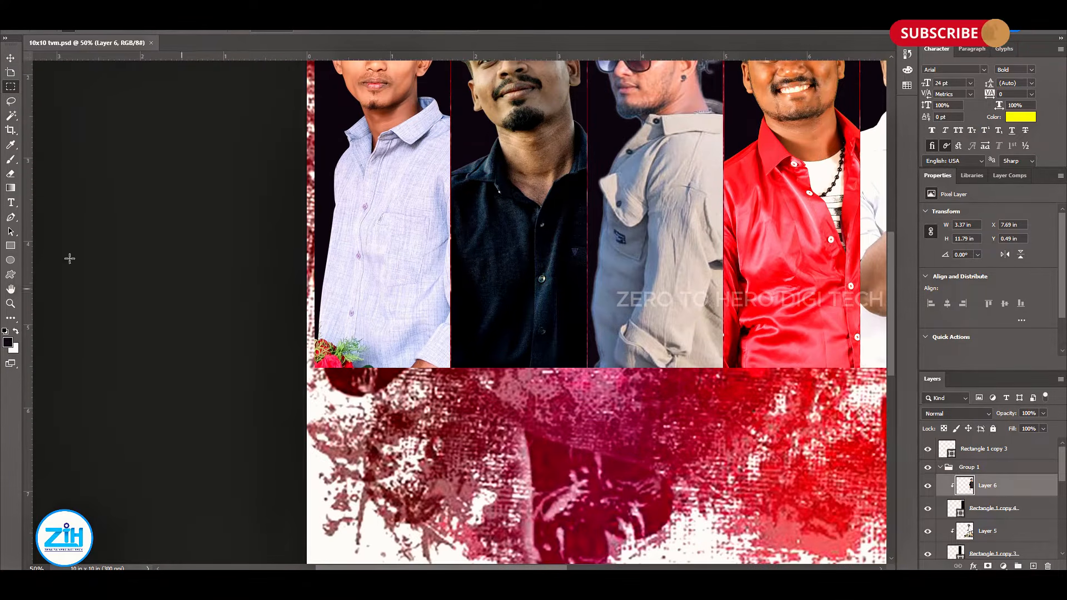
drag(316, 255, 315, 255)
drag(28, 260, 450, 265)
drag(467, 261, 311, 386)
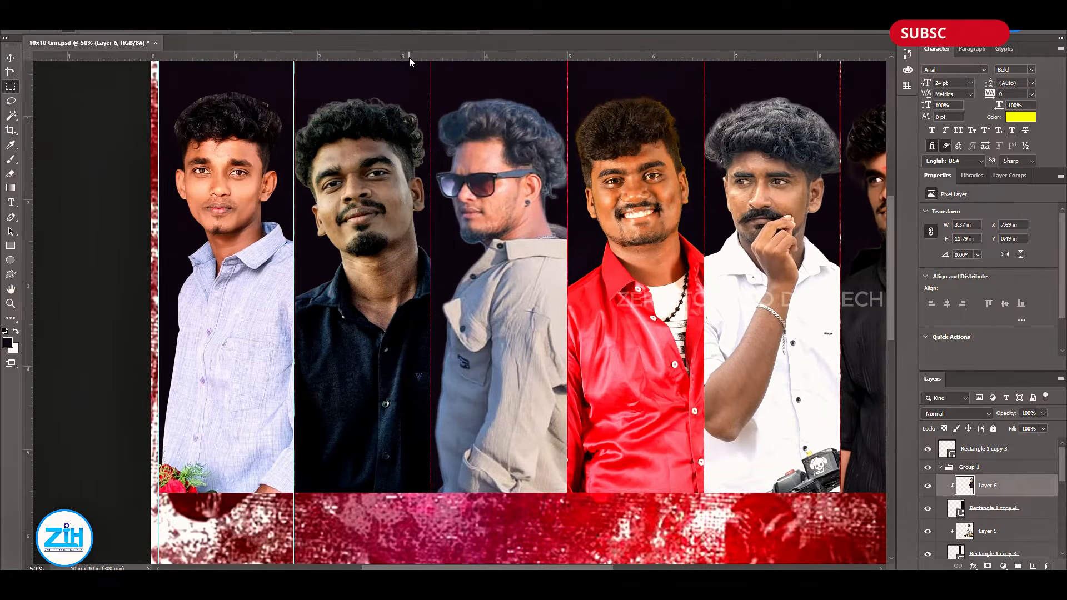
drag(410, 56, 417, 495)
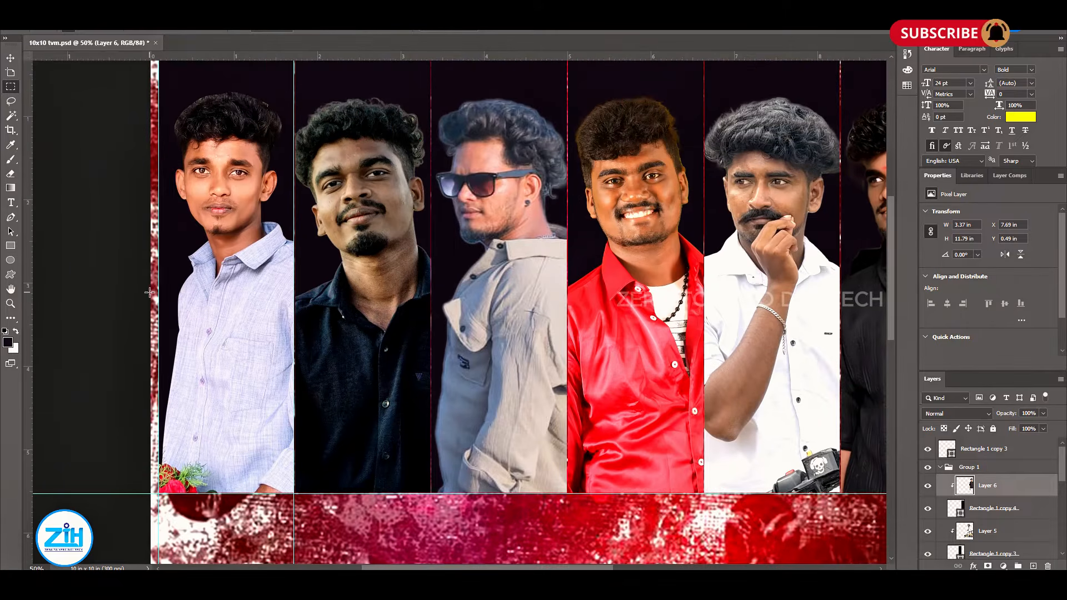
- Place vertical guides between the second and third and between the third and fourth rectangles, aligned exactly to the gaps
drag(454, 287, 428, 287)
key(ctrl+plus)
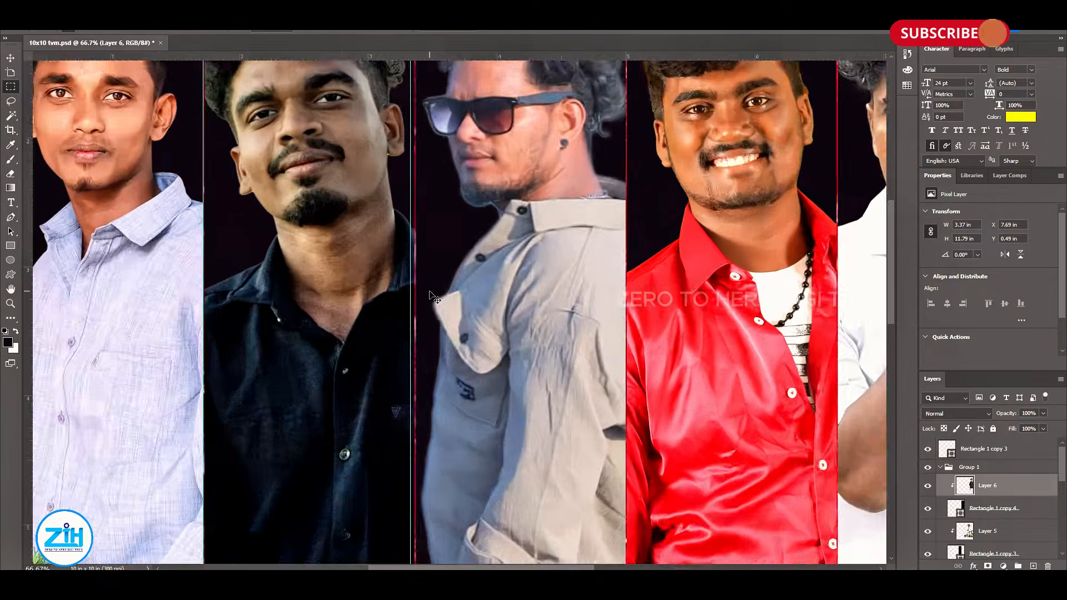
key(ctrl+plus)
drag(400, 206, 399, 214)
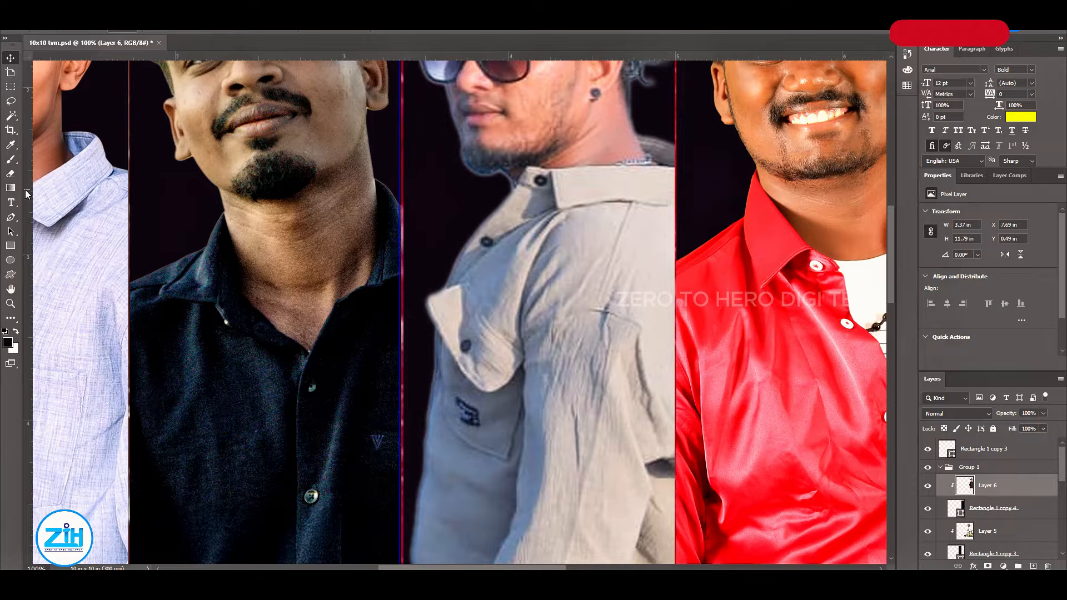
drag(666, 290, 673, 288)
drag(28, 247, 676, 262)
key(ctrl+plus)
key(ctrl+plus)
scroll(454, 381, right, 5)
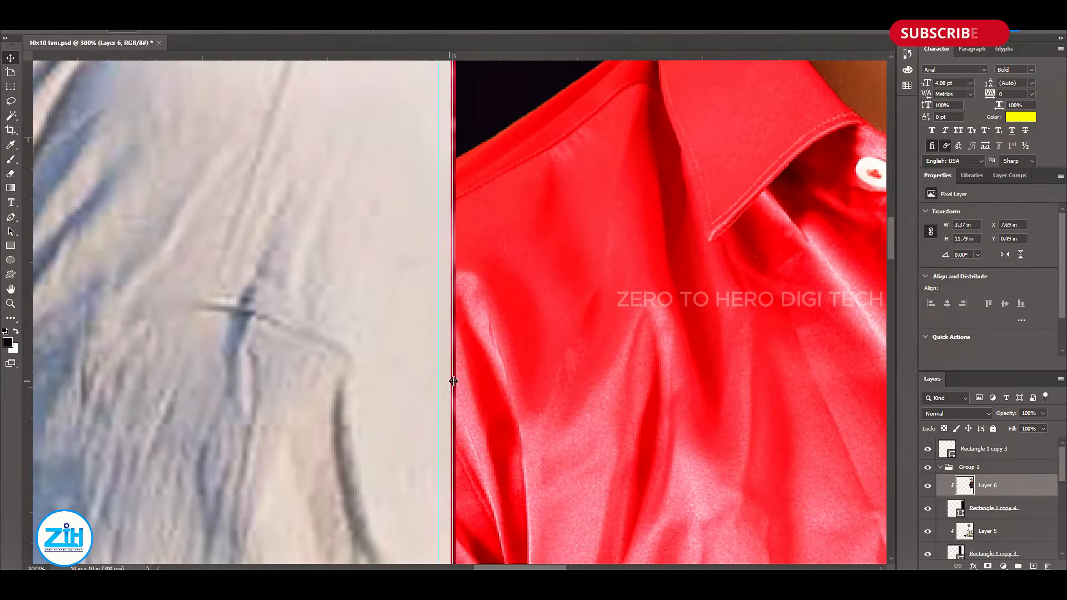
drag(454, 400, 449, 401)
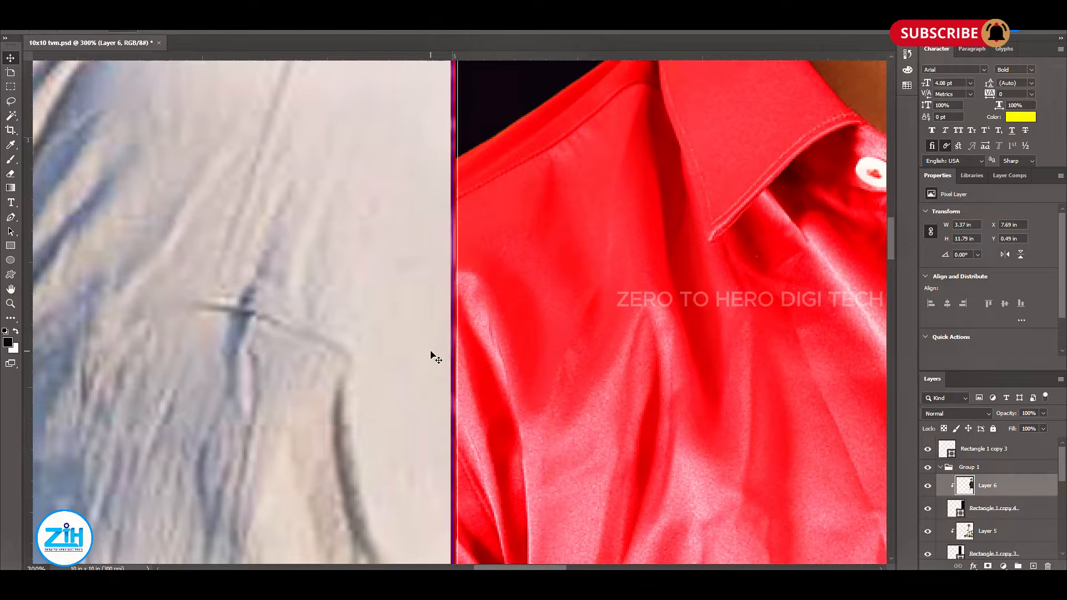
- Add vertical guides on both sides of the fifth rectangle and at the sixth rectangle's right edge
scroll(431, 356, right, 10)
drag(583, 377, 560, 357)
drag(864, 266, 533, 306)
drag(28, 281, 541, 380)
scroll(503, 366, right, 10)
key(ctrl+minus)
key(ctrl+minus)
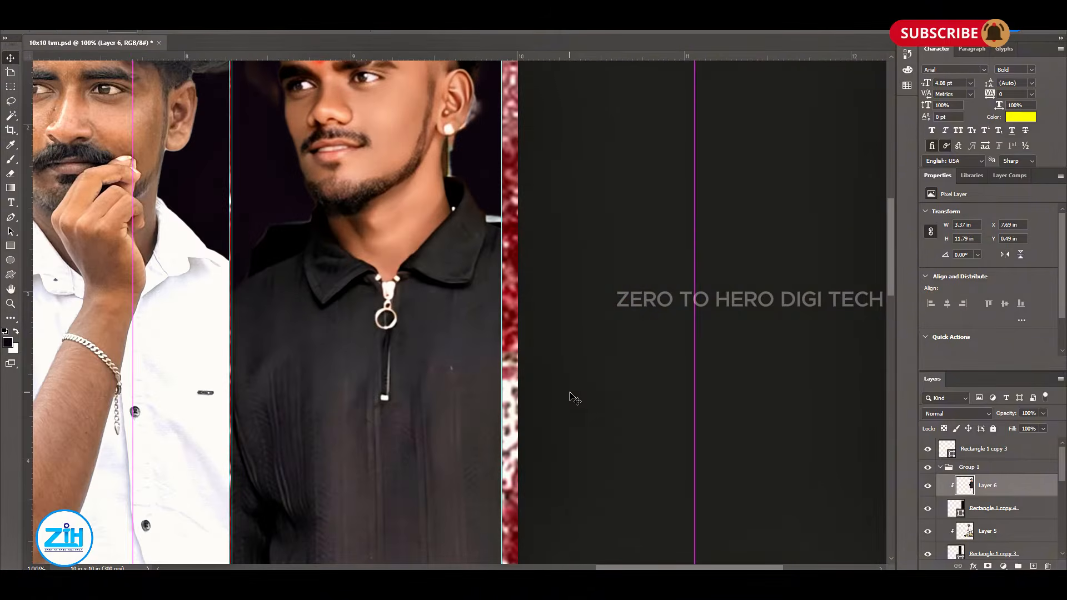
key(ctrl+minus)
- Trim the black-shirted man's layer where it extends past the sixth rectangle's left and right guides
drag(481, 109, 599, 536)
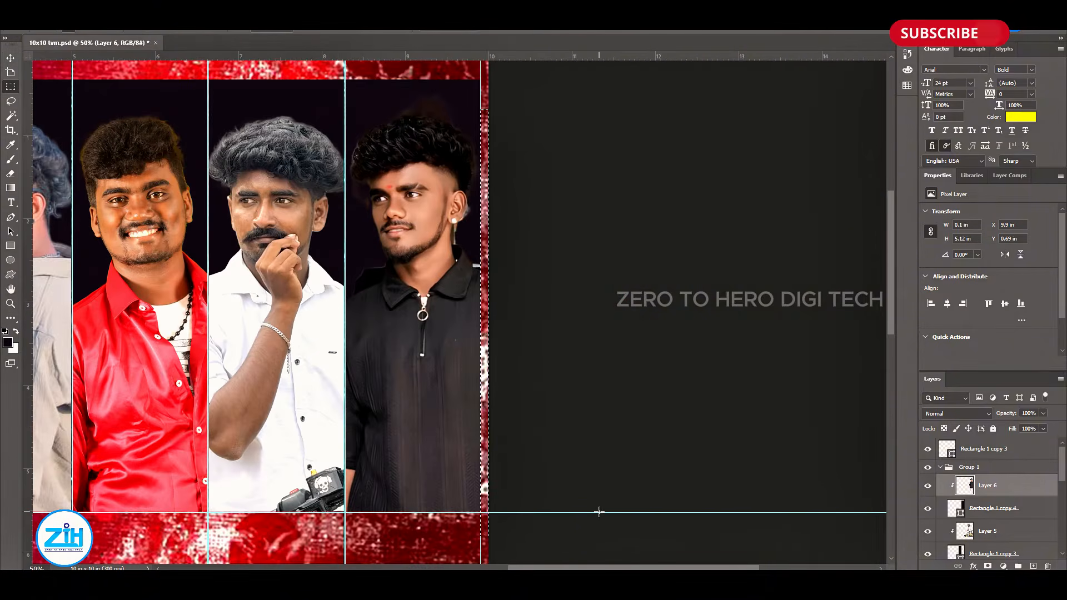
key(v)
right_click(427, 363)
click(456, 381)
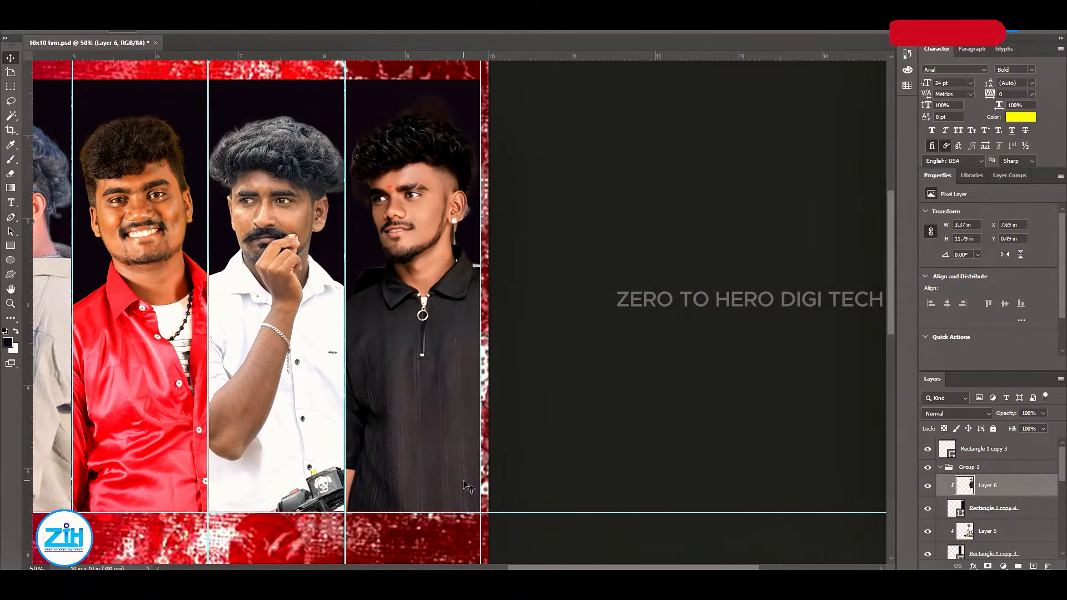
drag(284, 76, 351, 532)
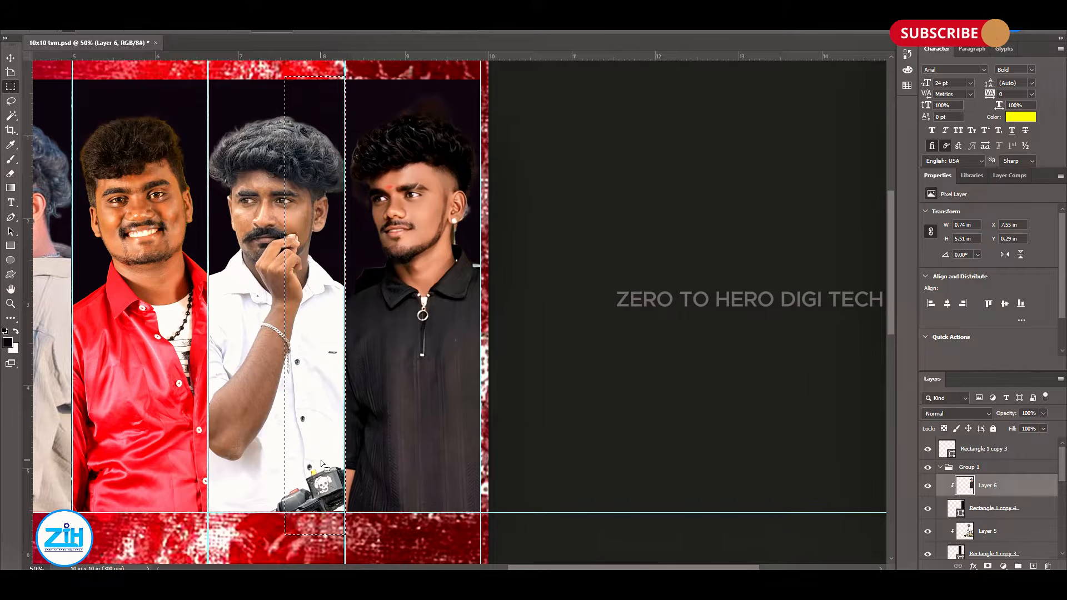
key(ctrl+d)
- Marquee-select a strip about 0.47 by 4.51 in just past the fifth rectangle's right guide
drag(321, 463, 445, 485)
key(ctrl+plus)
drag(465, 432, 445, 377)
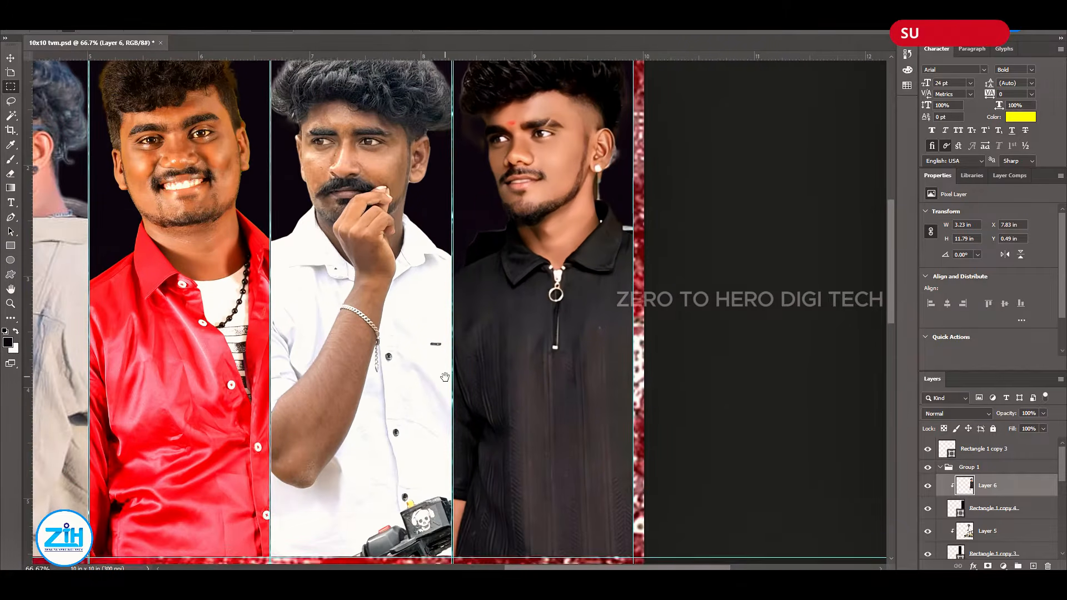
drag(453, 67, 503, 565)
key(Delete)
key(ctrl+d)
key(ctrl+z)
key(ctrl+z)
- Make the white-shirted man's layer active, delete its part inside the selected strip and clear the selection
key(v)
right_click(368, 295)
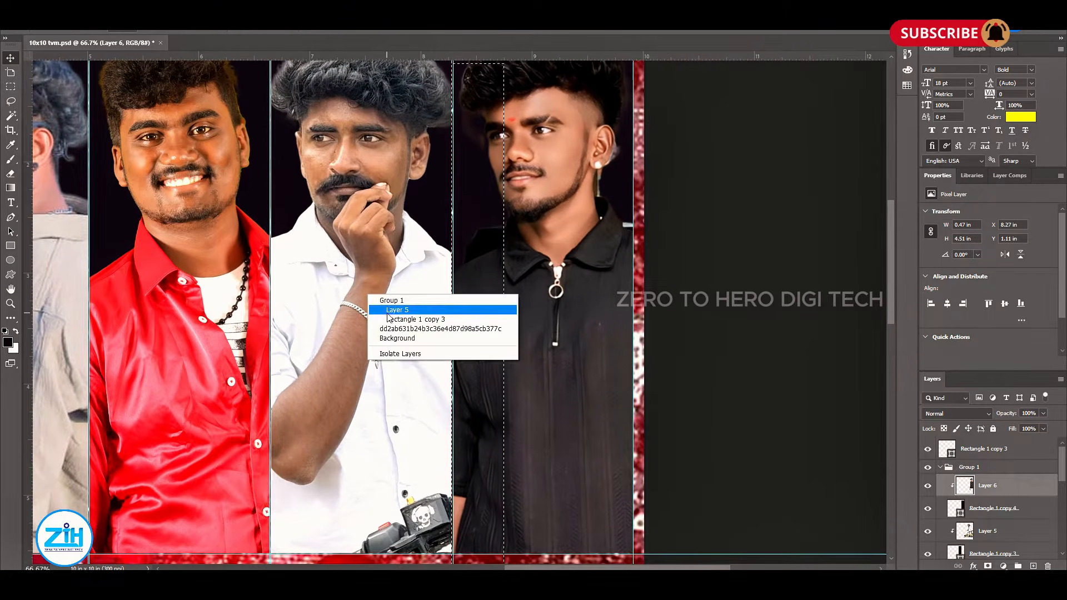
click(388, 311)
key(Delete)
key(ctrl+d)
- Delete the white-shirted man's overflow in a strip about 0.27 by 5.13 in before the fifth rectangle's left guide
drag(303, 270, 401, 303)
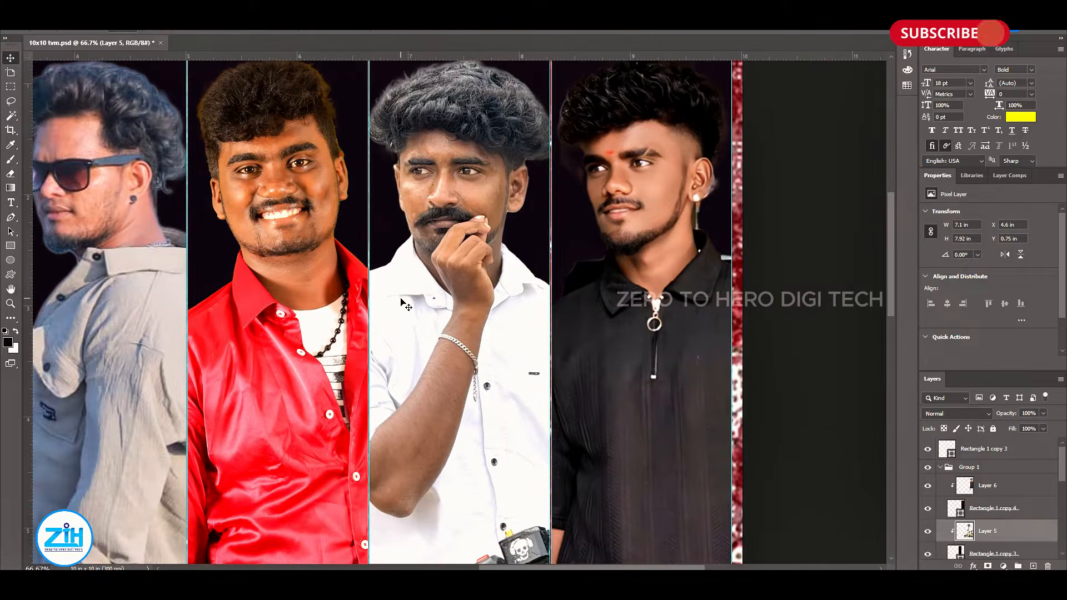
drag(340, 100, 372, 530)
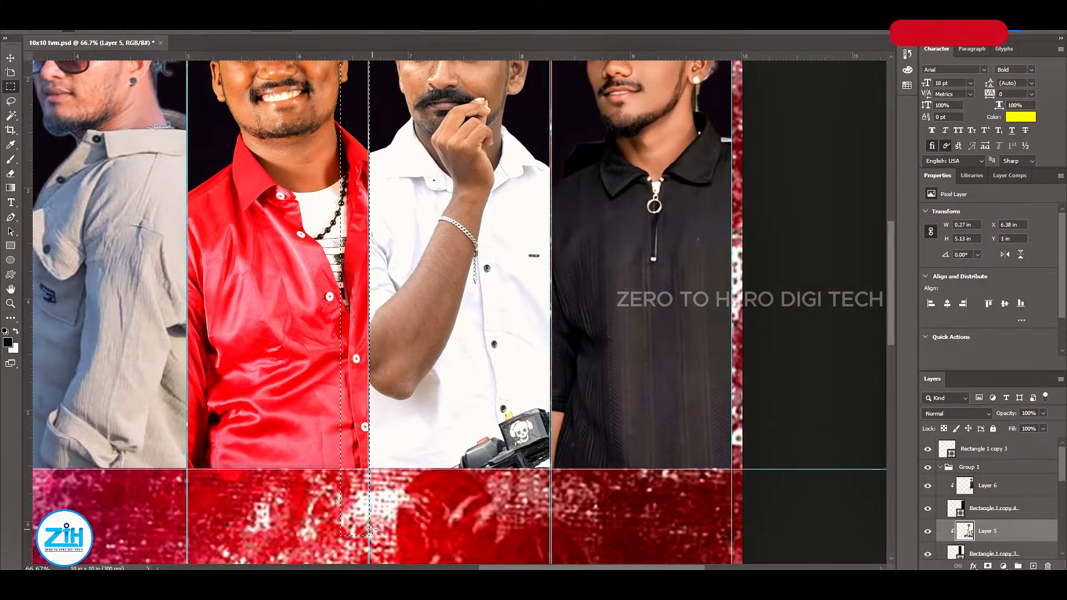
key(Delete)
key(ctrl+d)
- Select an area about 1.14 by 3.68 in past the fourth rectangle's right guide and trim the red-shirted man's layer there
mouse_move(355, 300)
mouse_down()
mouse_move(422, 323)
mouse_move(433, 340)
mouse_up()
drag(559, 471, 573, 525)
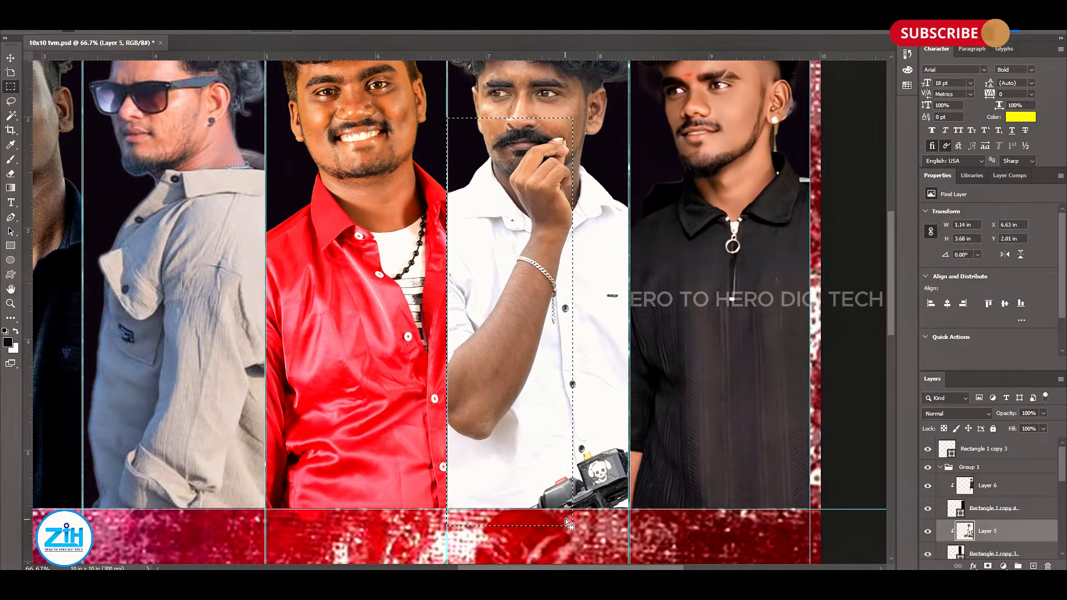
key(Delete)
click(517, 225)
click(10, 58)
click(514, 224)
key(Delete)
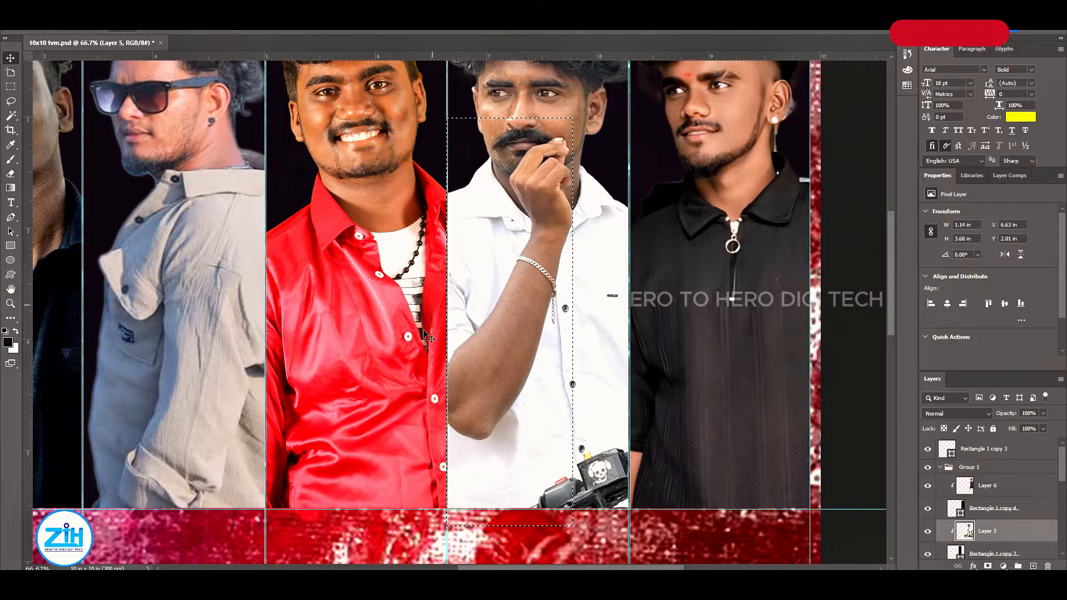
right_click(356, 281)
click(425, 299)
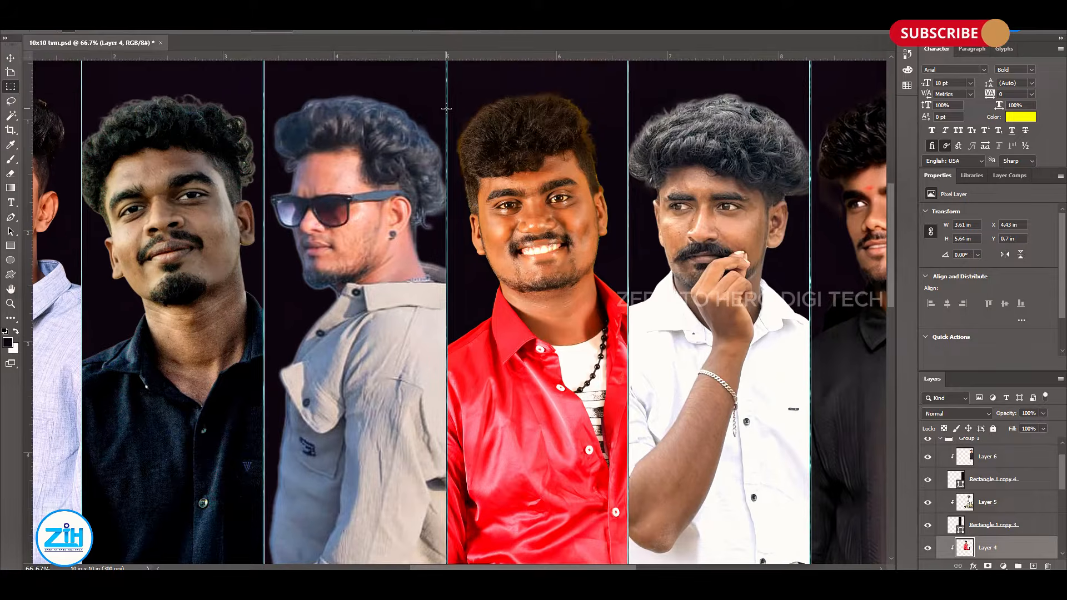
key(ctrl+d)
- Marquee-select the strip just outside the fourth rectangle's left guide for trimming the red-shirted man's overflow
key(ctrl+plus)
key(ctrl+plus)
key(ctrl+minus)
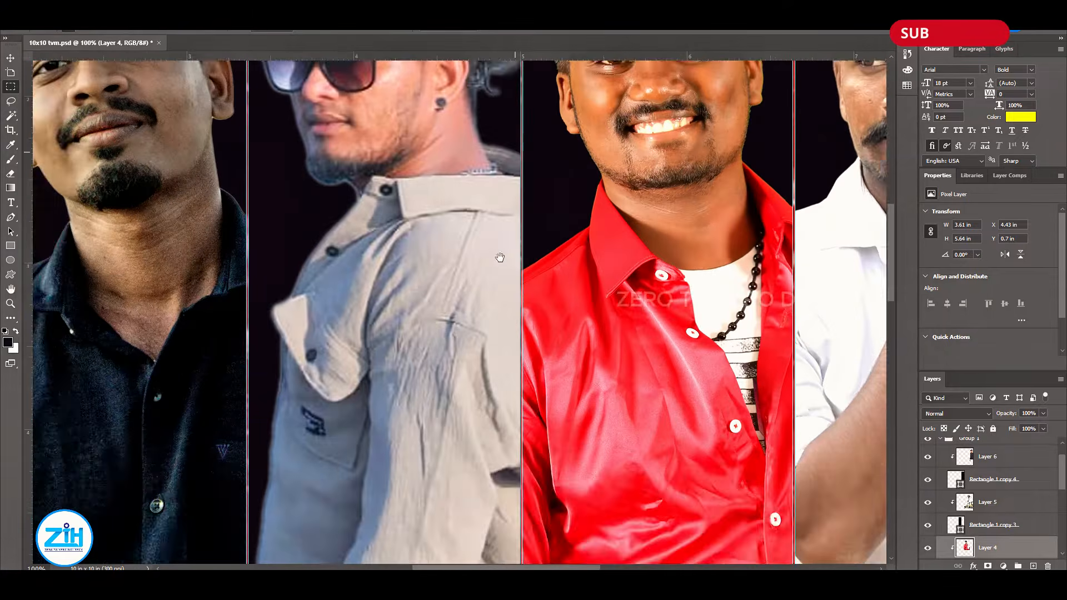
scroll(497, 255, up, 3)
scroll(590, 552, down, 5)
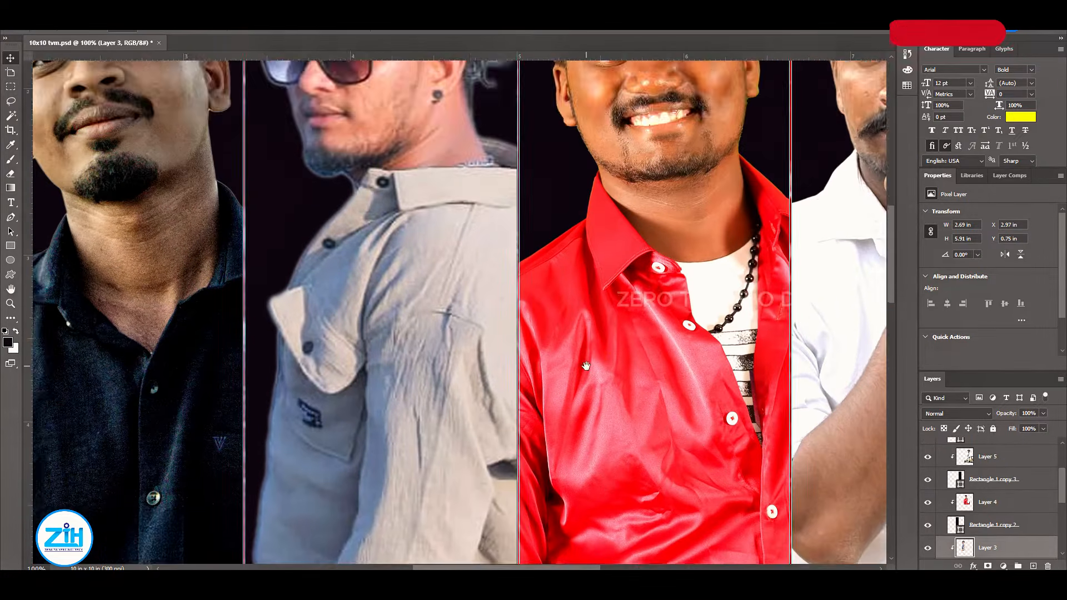
key(m)
drag(476, 61, 515, 479)
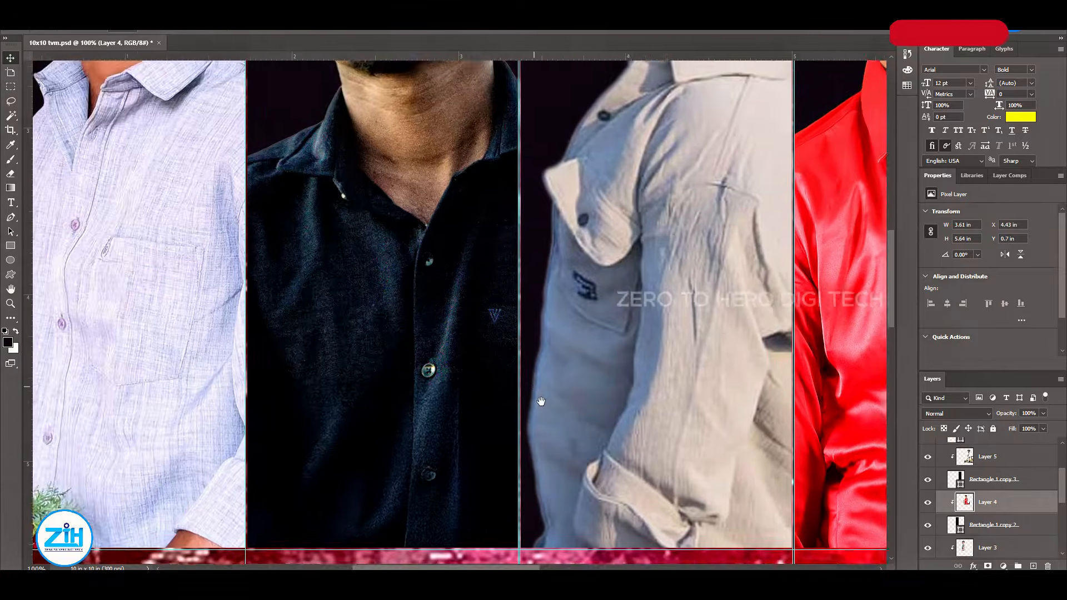
- Marquee-select a strip about 0.96 by 4.69 in starting at the second rectangle's left guide
key(m)
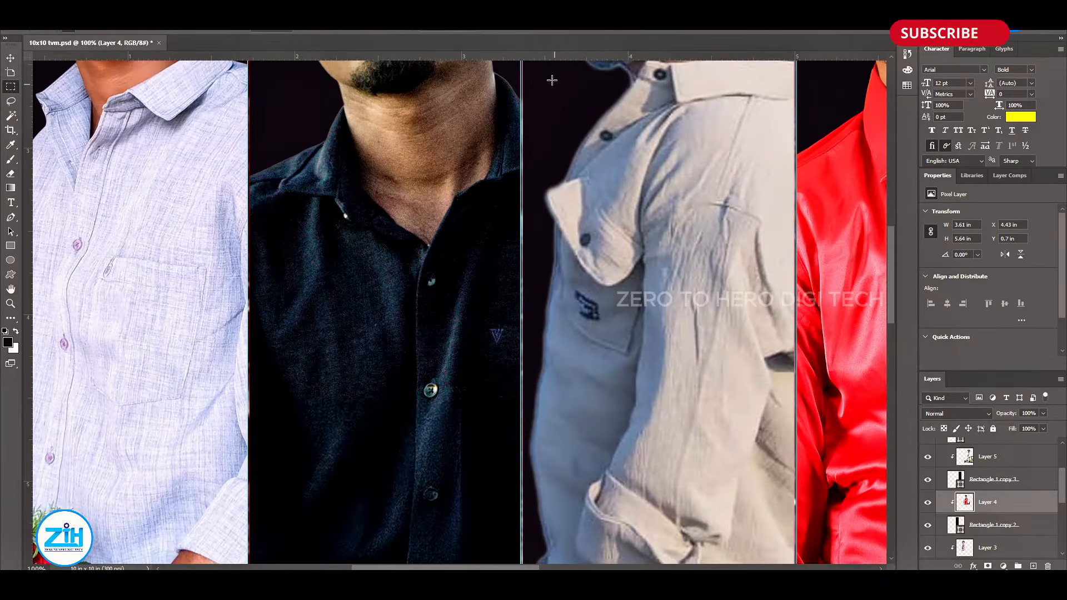
drag(539, 104, 563, 562)
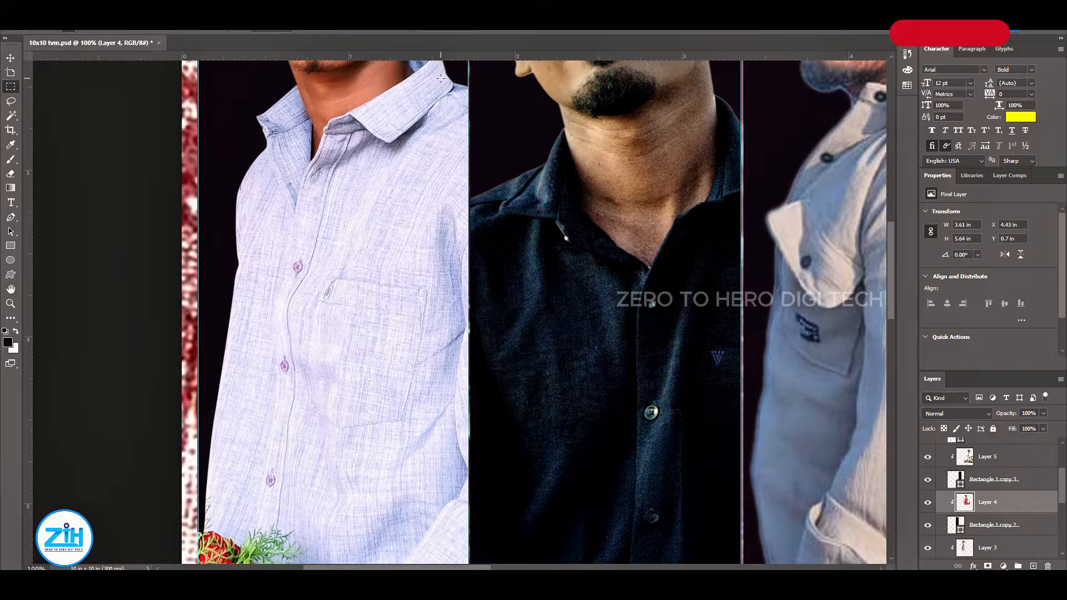
drag(440, 78, 469, 525)
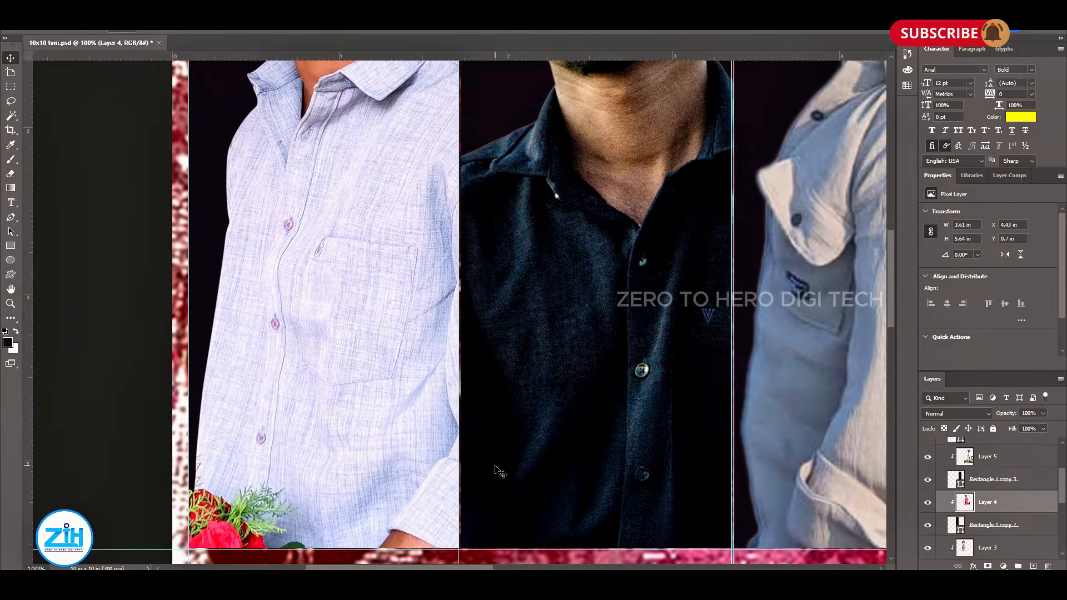
key(ctrl+plus)
key(ctrl+plus)
key(ctrl+plus)
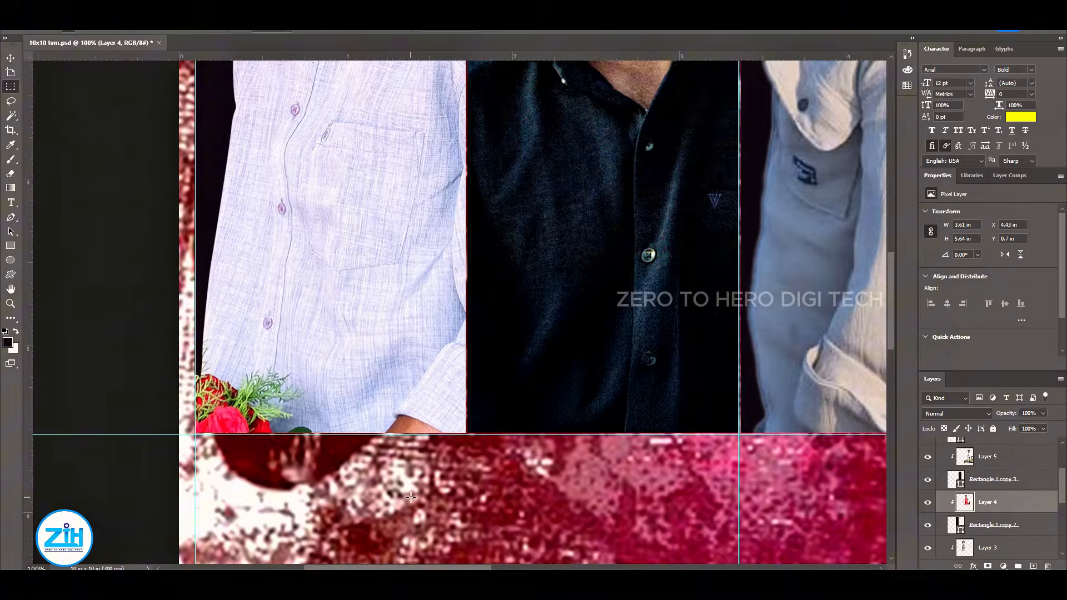
key(ctrl+plus)
key(ctrl+plus)
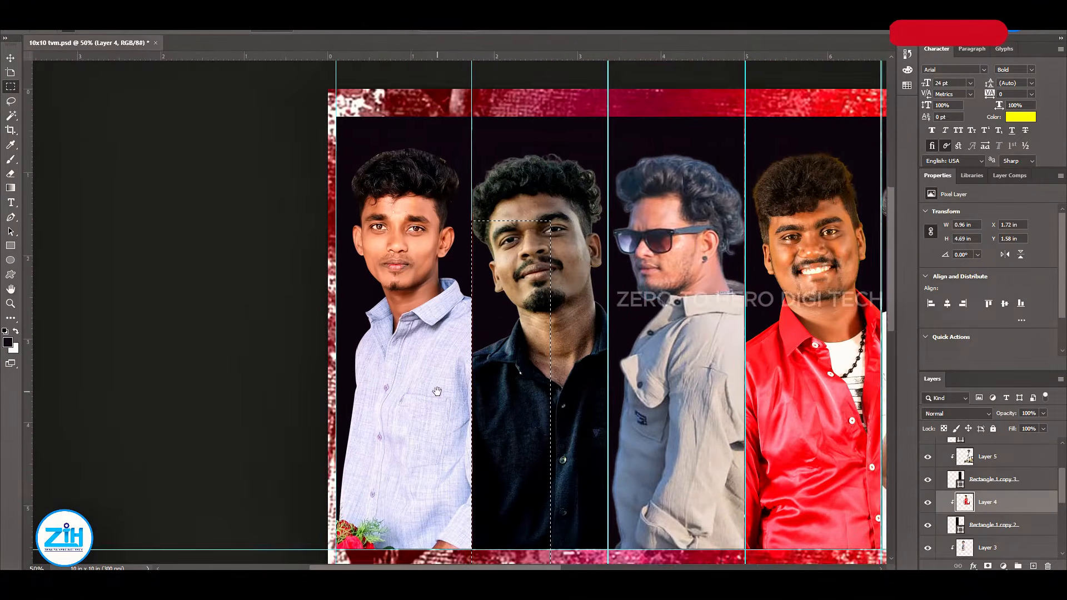
drag(437, 391, 496, 397)
drag(358, 111, 359, 533)
key(v)
- Select the area about 10 by 3.38 in below the horizontal guide and trim the men's layers there, one layer at a time
drag(374, 479, 93, 329)
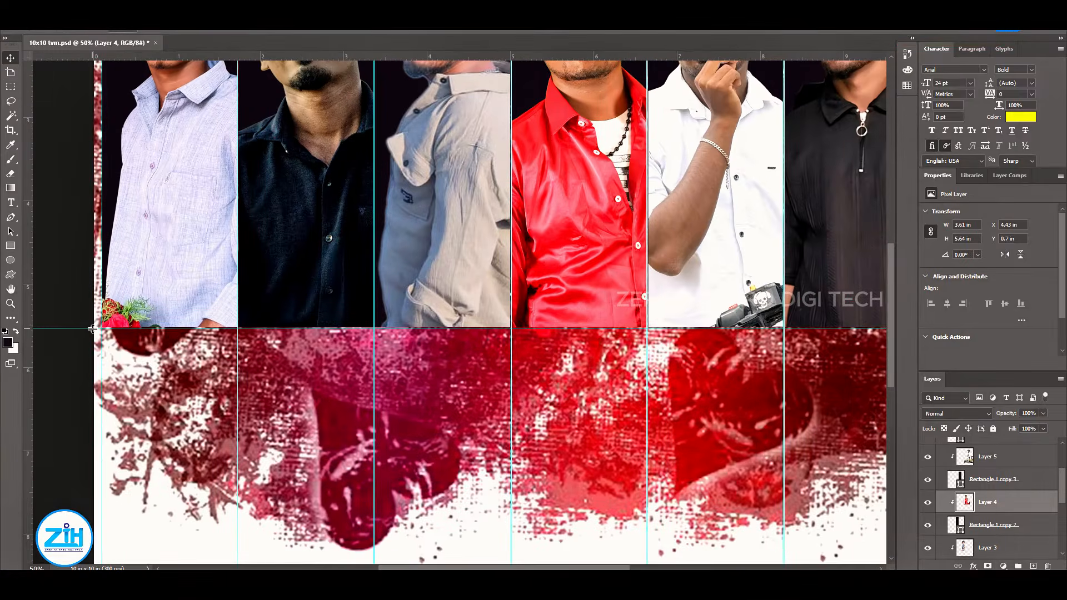
scroll(581, 384, down, 2)
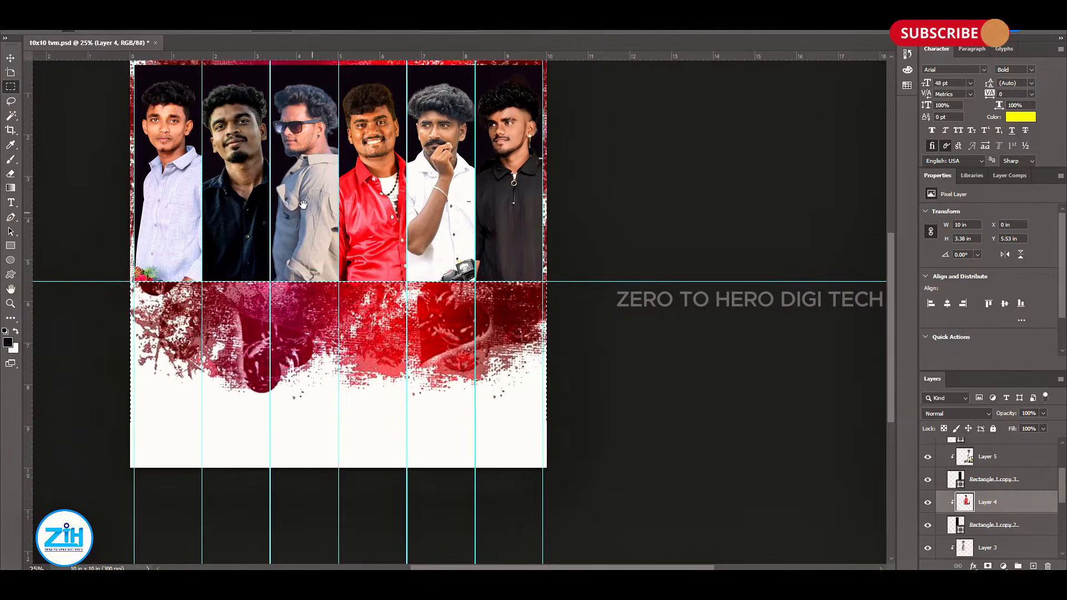
right_click(211, 240)
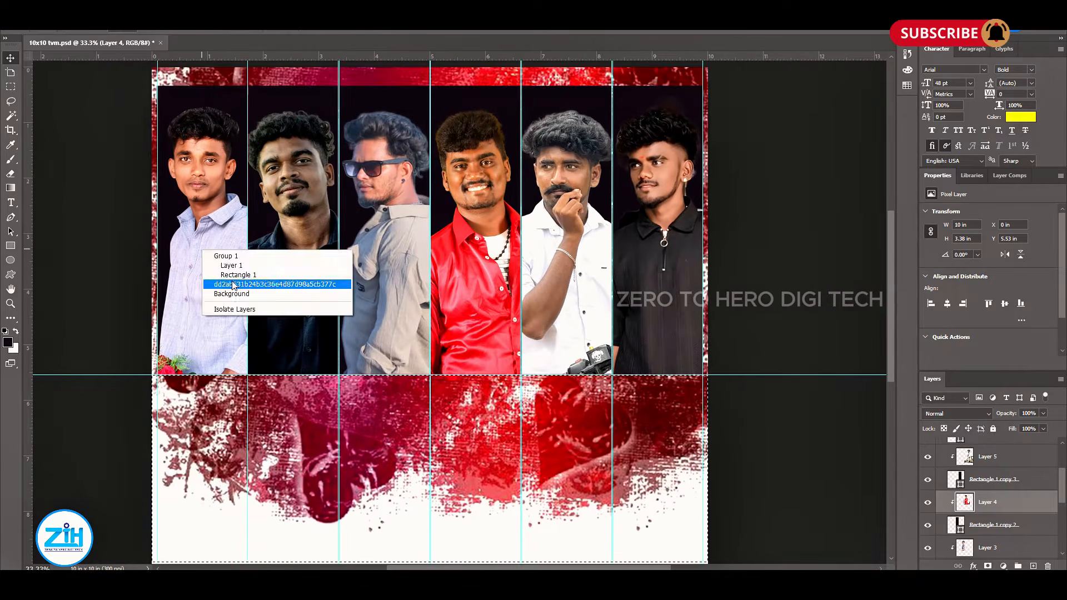
click(267, 279)
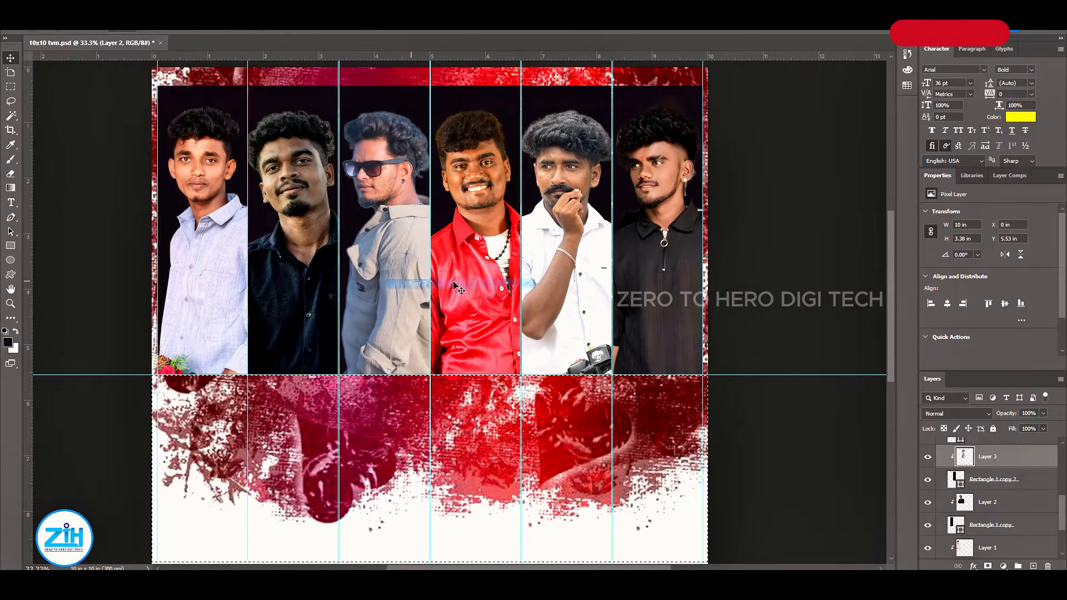
right_click(575, 284)
click(581, 284)
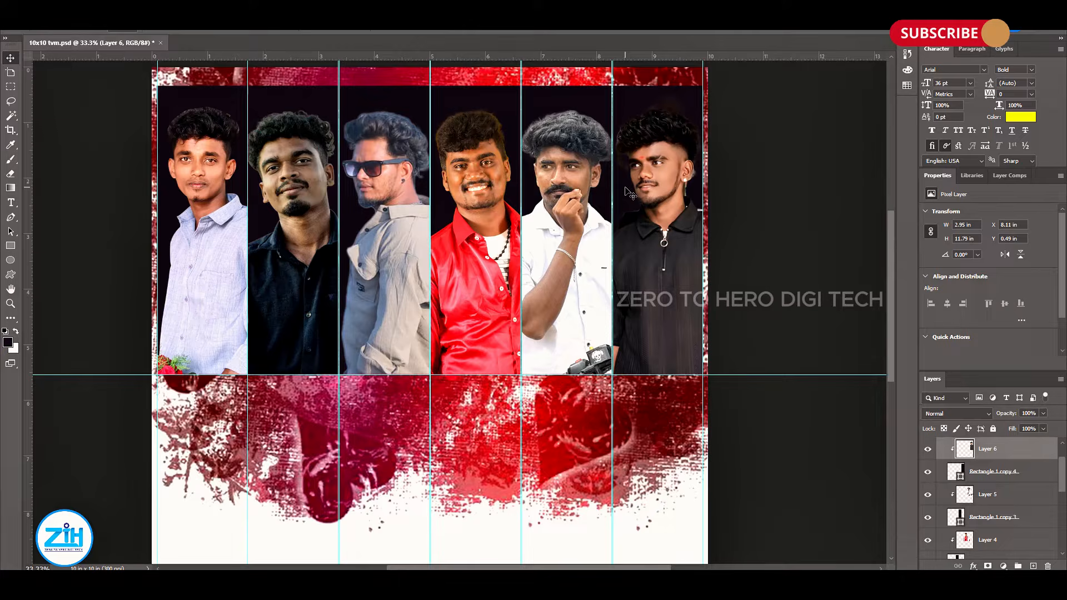
- Delete the dark rectangles behind the sixth man and the white-shirted fifth man
right_click(629, 192)
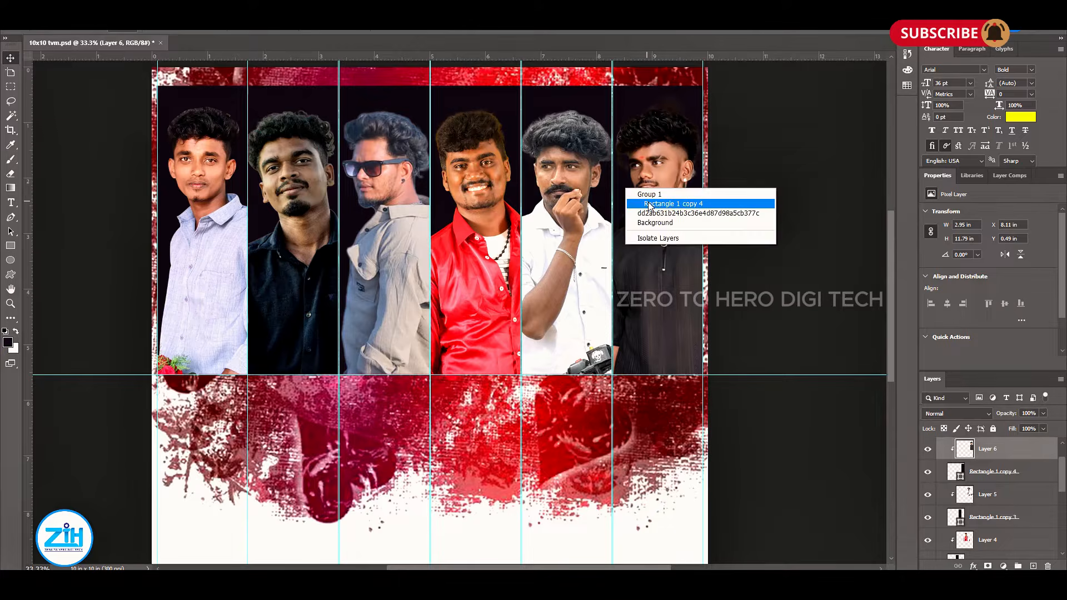
click(648, 208)
key(Delete)
ctrl+click(573, 100)
key(Delete)
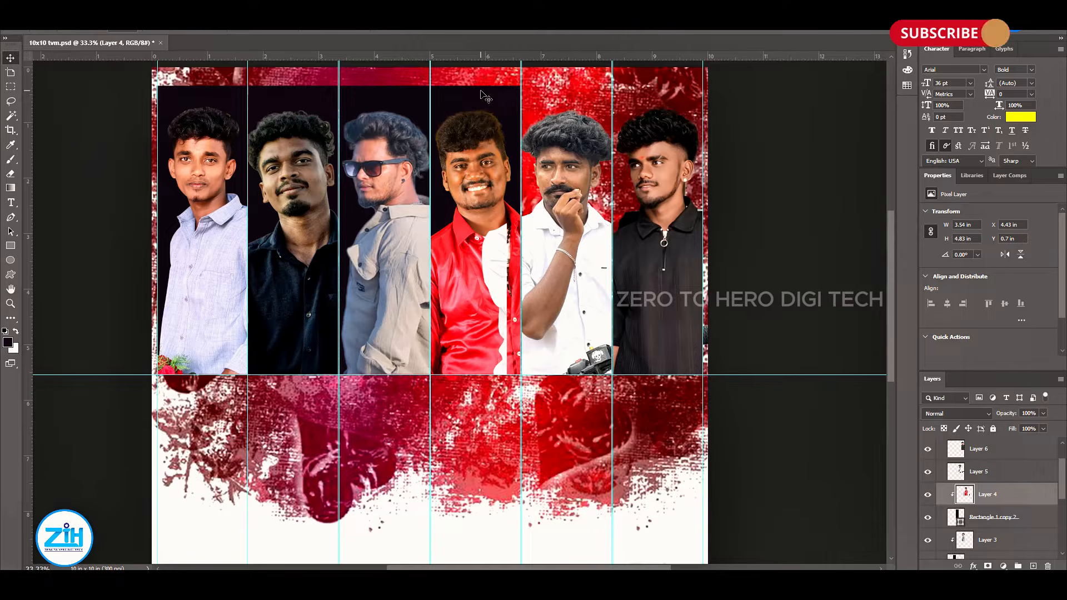
- Activate the white-shirted man's Layer 5 and remove its overflow covering the red-shirted man
right_click(568, 218)
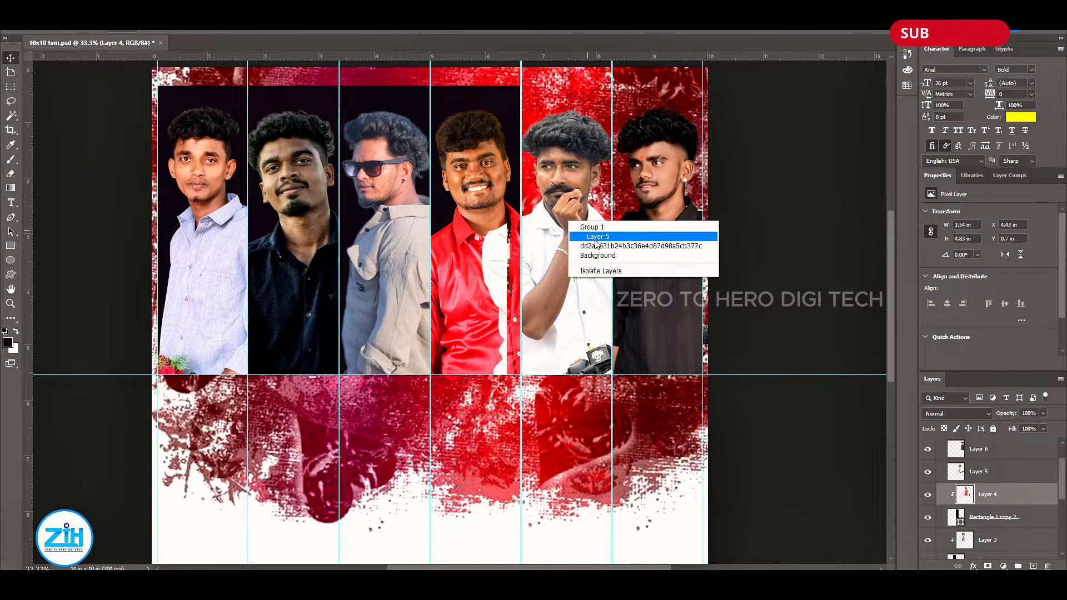
click(589, 228)
scroll(535, 260, left, 1)
- Delete the remaining dark rectangles behind the first four men so the red grunge background shows behind them
right_click(517, 90)
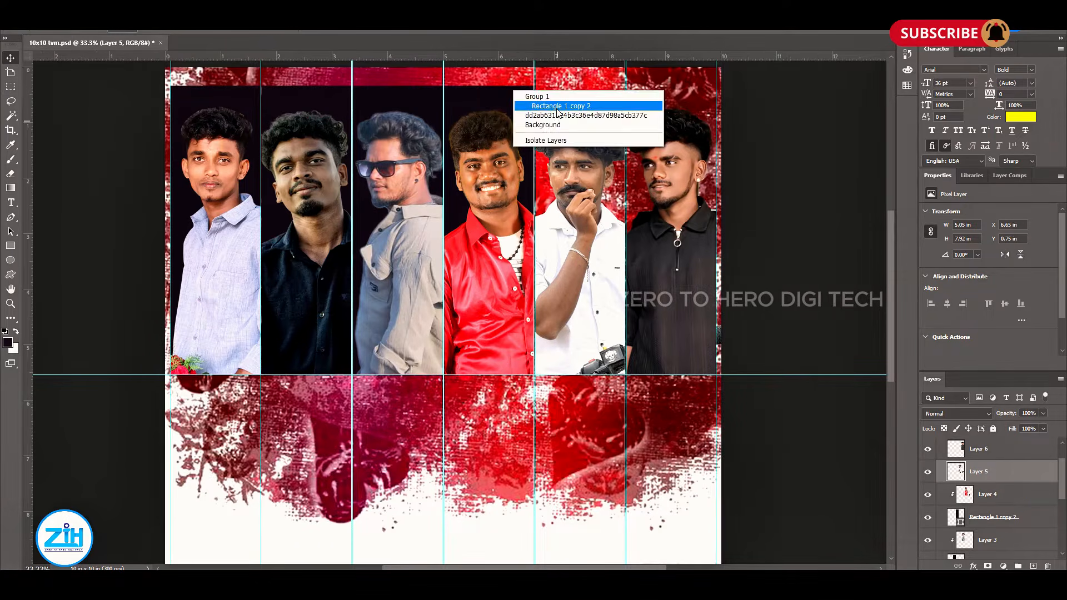
click(550, 106)
key(Delete)
right_click(386, 89)
click(422, 106)
key(Delete)
right_click(296, 96)
click(334, 112)
click(278, 114)
key(Delete)
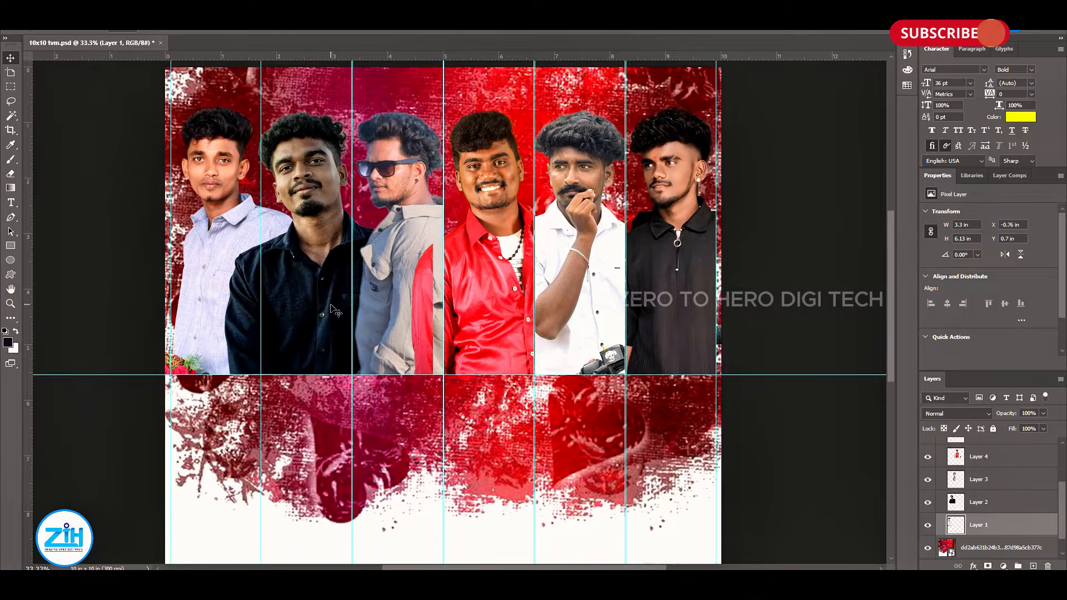
- Select a strip about 0.91 by 6.67 in before the second column's left guide and delete the black-shirted man's overflow there
drag(285, 462, 261, 495)
key(v)
right_click(290, 298)
click(315, 324)
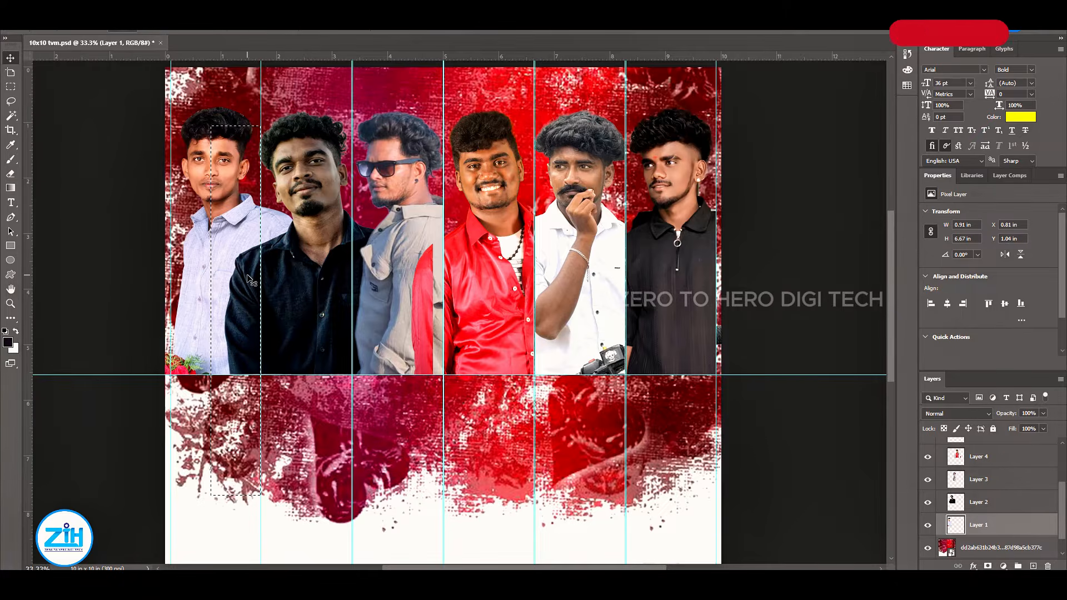
right_click(303, 251)
click(327, 274)
key(Delete)
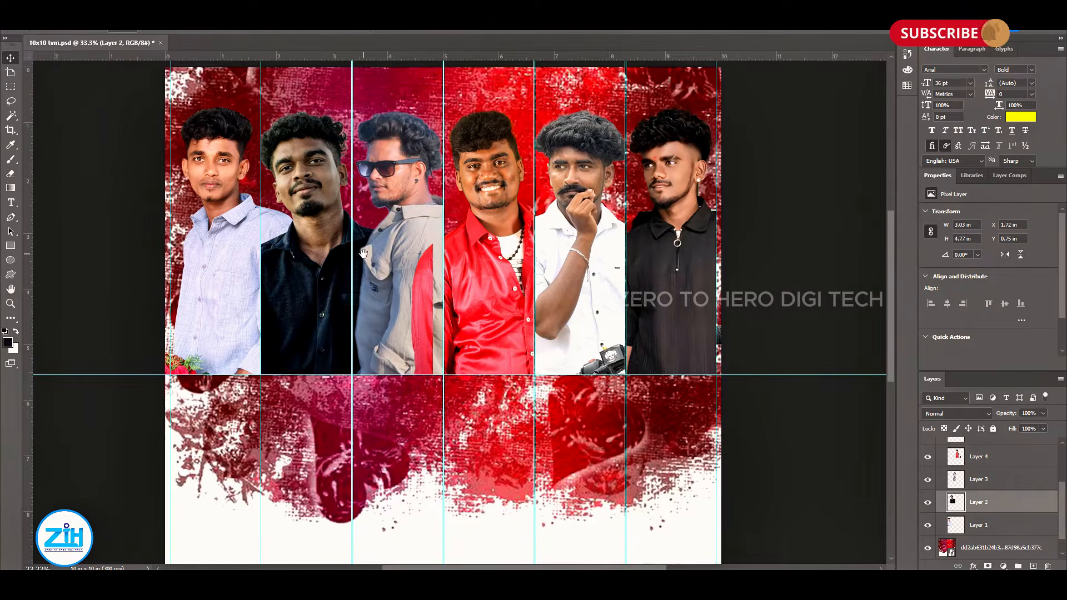
- Select an area about 1.12 by 4.44 in past the second column's right guide and trim the black-shirted man's layer there
scroll(363, 253, up, 4)
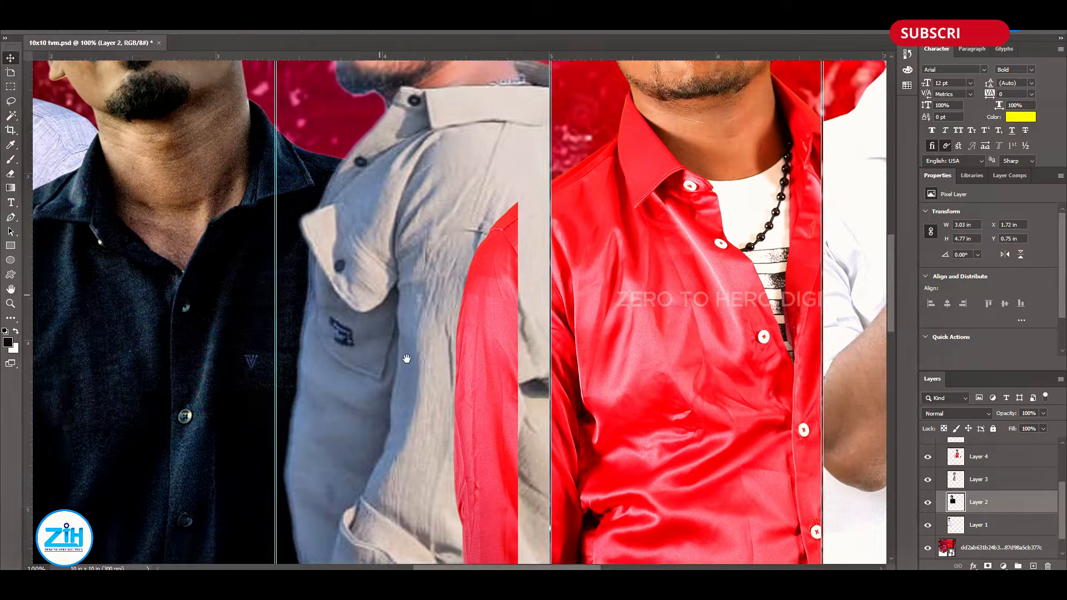
drag(406, 359, 472, 513)
key(m)
drag(528, 89, 341, 565)
key(Delete)
drag(379, 280, 393, 489)
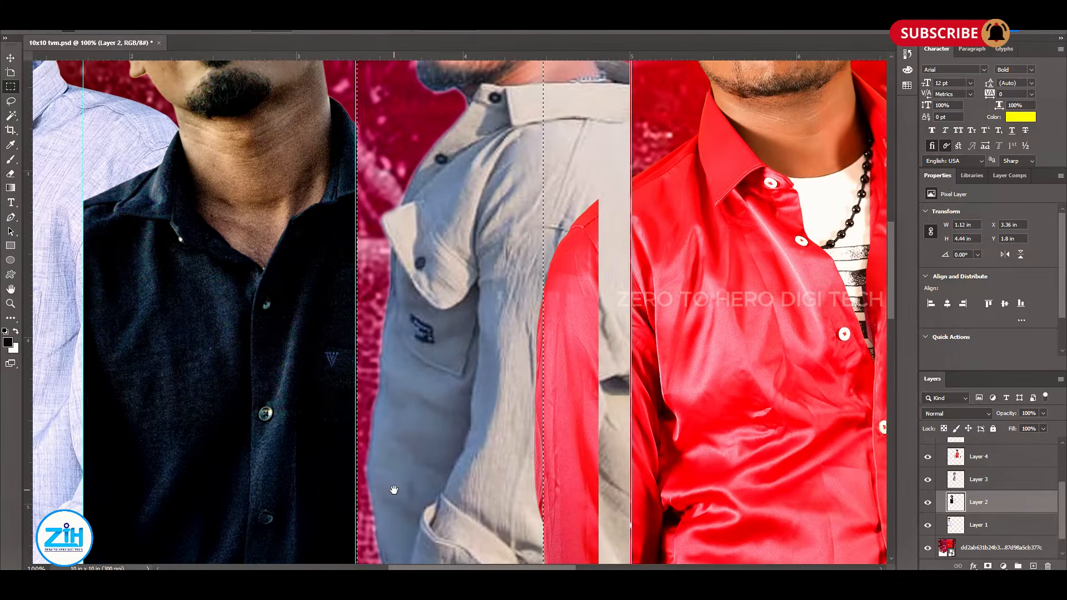
- Select the second column's area, about 1.65 by 4.24 in, and trim the first man's Layer 1 there, undoing the deletion on the wrong layer
drag(55, 317, 272, 395)
drag(633, 68, 358, 522)
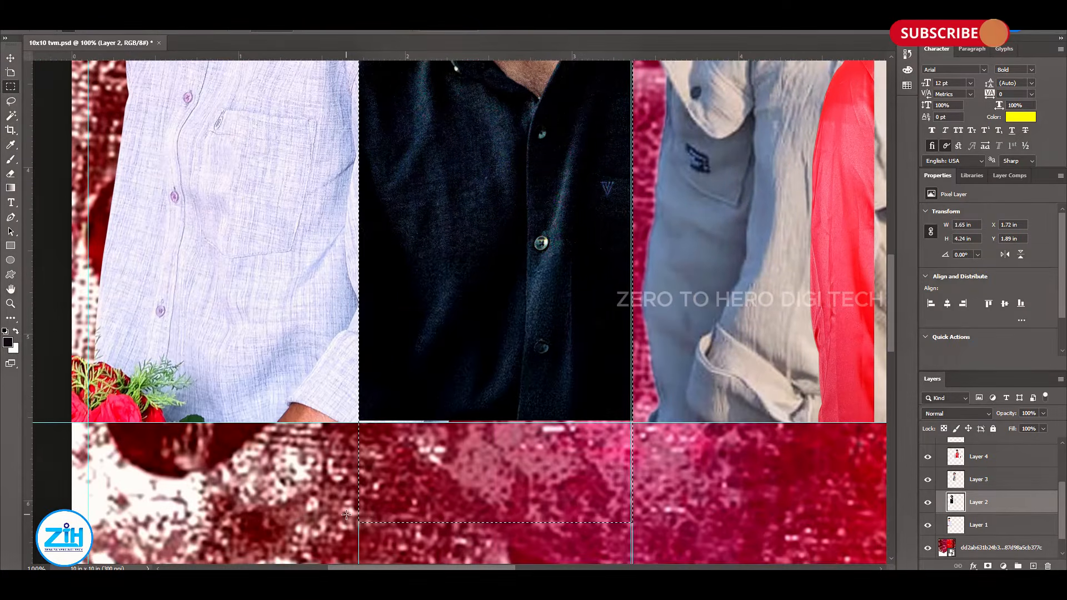
key(Delete)
key(ctrl+z)
key(ctrl+d)
ctrl+right_click(241, 293)
click(276, 308)
drag(389, 222, 278, 331)
- Activate the red-shirted man's Layer 4, delete its overflow inside the third column and clear the selection
drag(611, 311, 263, 326)
ctrl+right_click(551, 331)
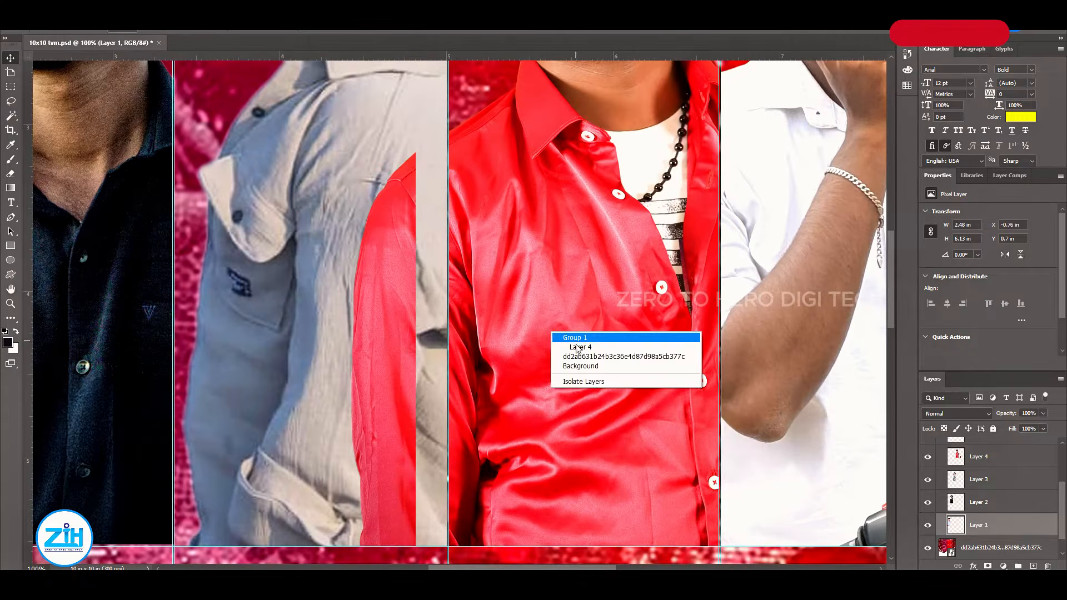
click(574, 347)
drag(294, 127, 432, 523)
key(Delete)
drag(461, 289, 449, 368)
key(ctrl+d)
key(v)
drag(667, 339, 512, 352)
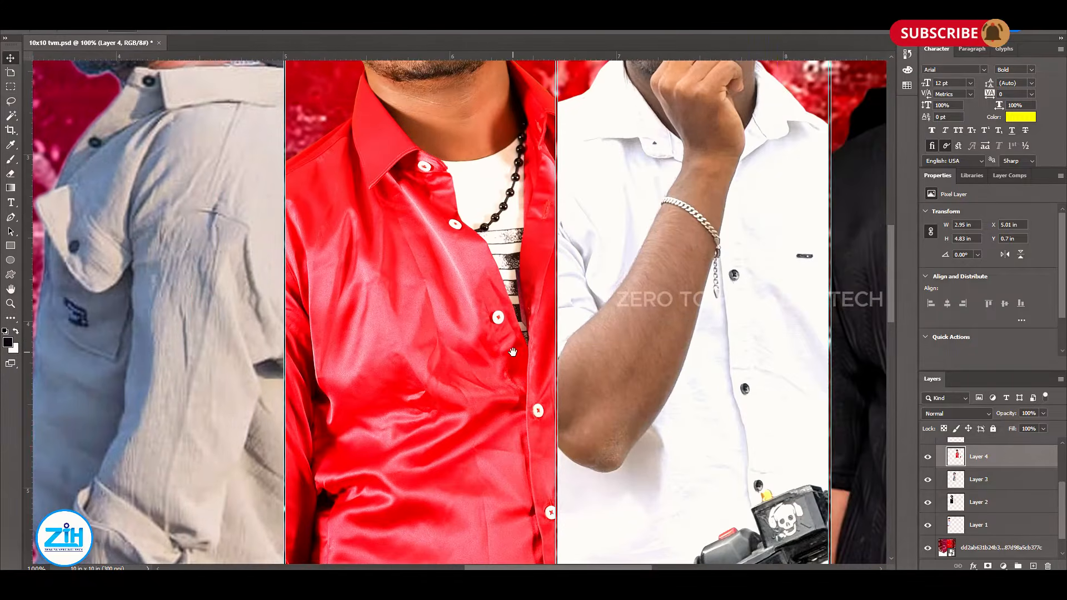
- Paint with white on Layer 7's mask to reveal more of the wedding couple's lower bodies
key(ctrl+minus)
key(ctrl+minus)
key(ctrl+minus)
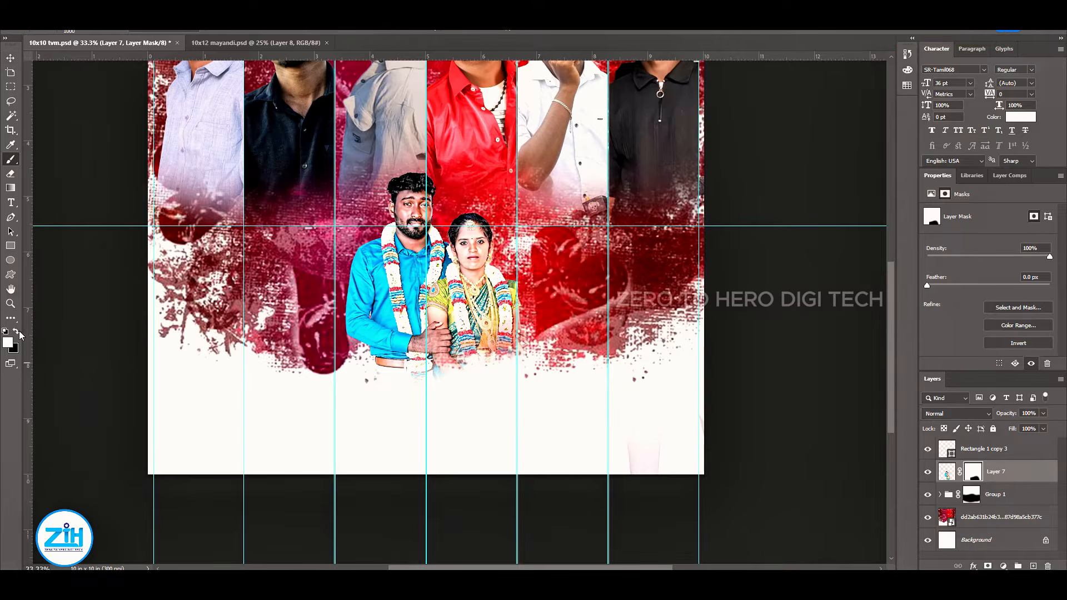
drag(472, 339, 508, 372)
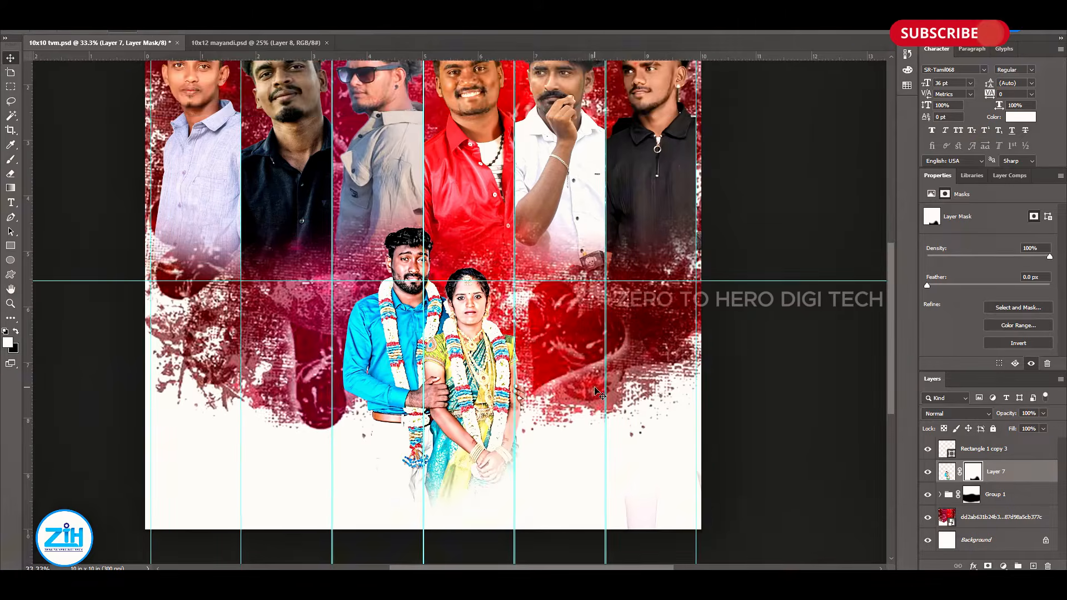
drag(379, 256, 427, 329)
- Remove the leftover Rectangle 1 copy 3 layer and the faint remnant near the banner's lower-right corner
right_click(618, 426)
click(657, 445)
mouse_move(658, 430)
mouse_down()
mouse_move(650, 389)
mouse_move(669, 367)
mouse_up()
key(e)
key(v)
drag(487, 230, 621, 367)
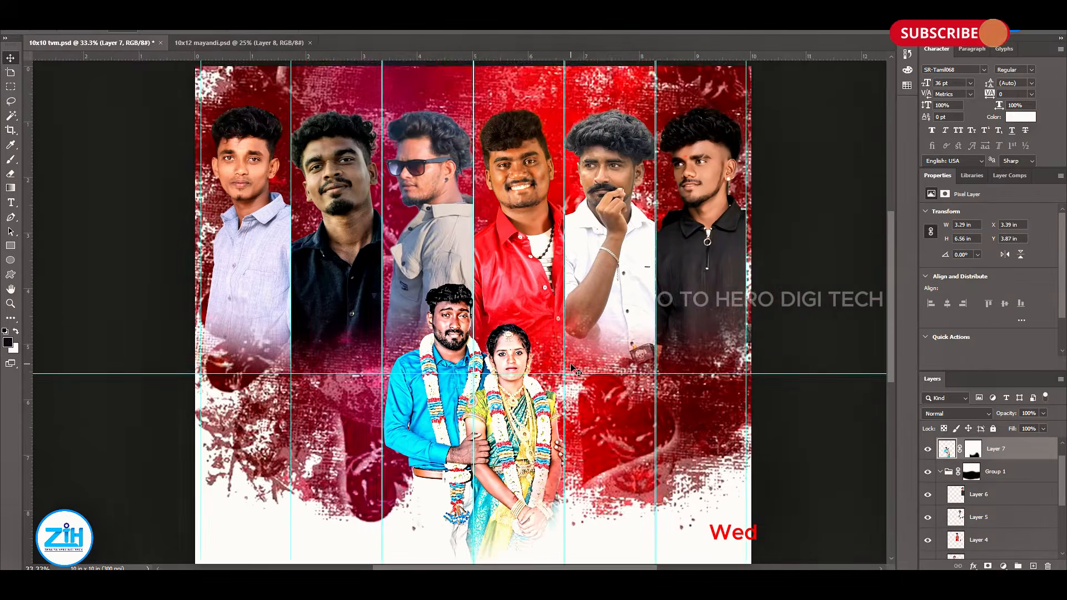
- Brighten the first man's Layer 1 with Levels, setting the white input level to 210
key(ctrl+minus)
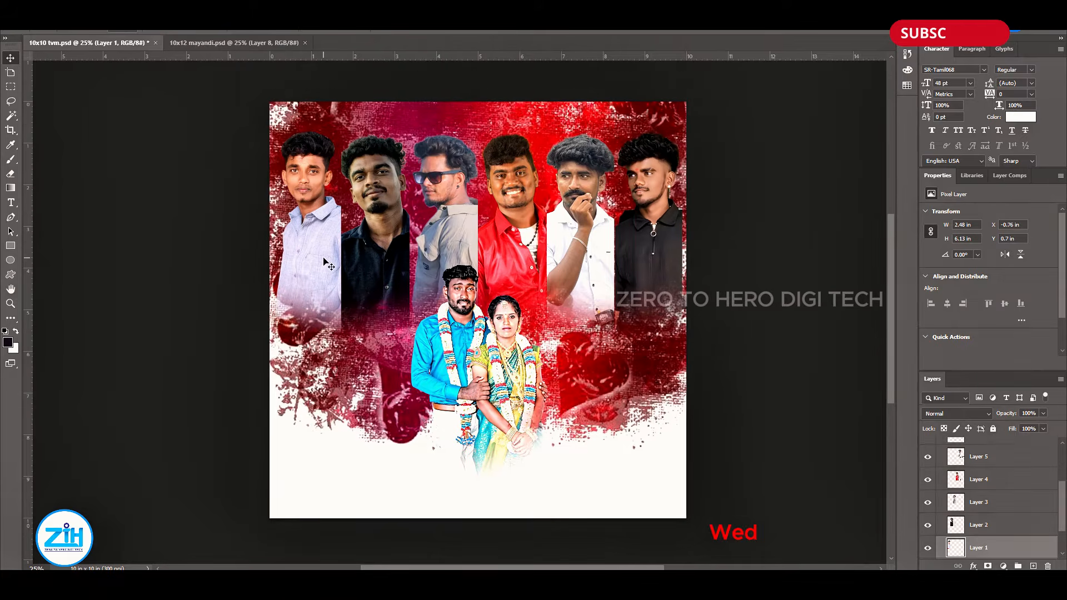
key(ctrl+l)
drag(863, 385, 840, 386)
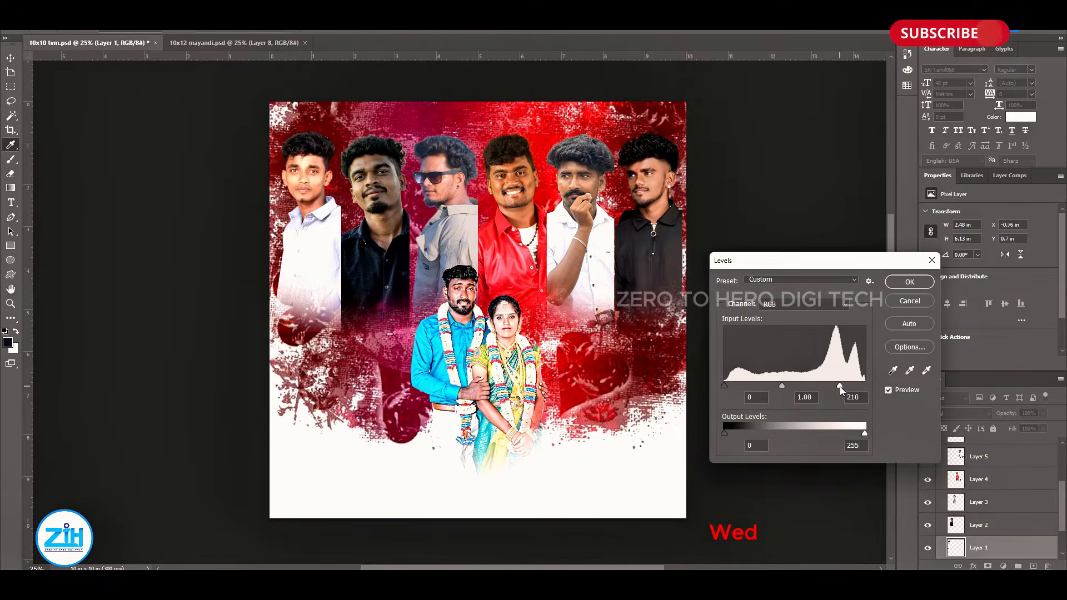
key(Return)
- Apply Levels to Layer 1 again, sampling the black point from his hair, with midtones 1.1 and white input 230
key(ctrl+l)
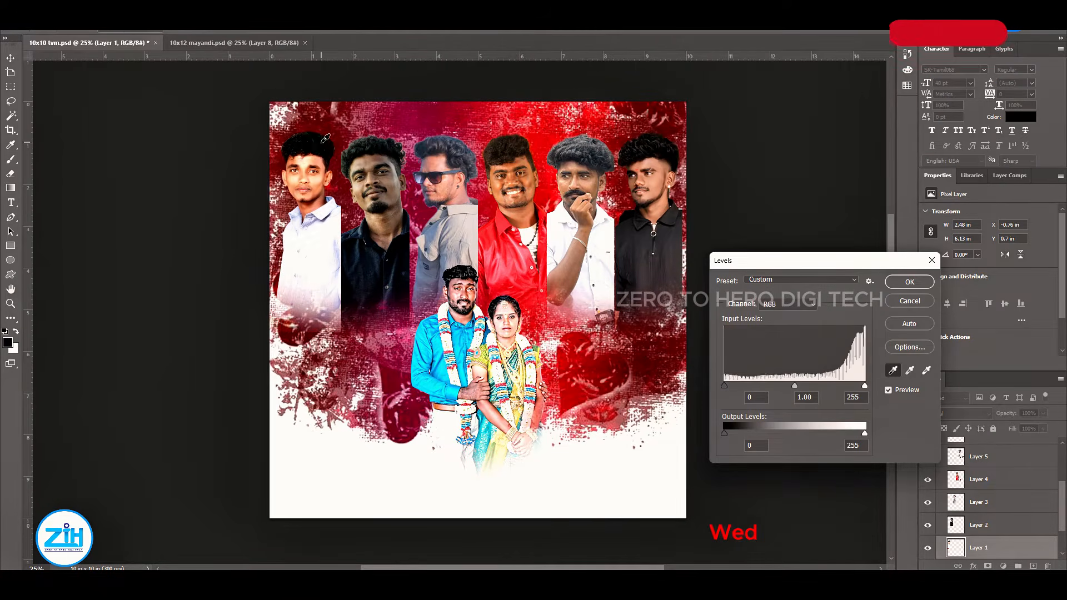
click(326, 138)
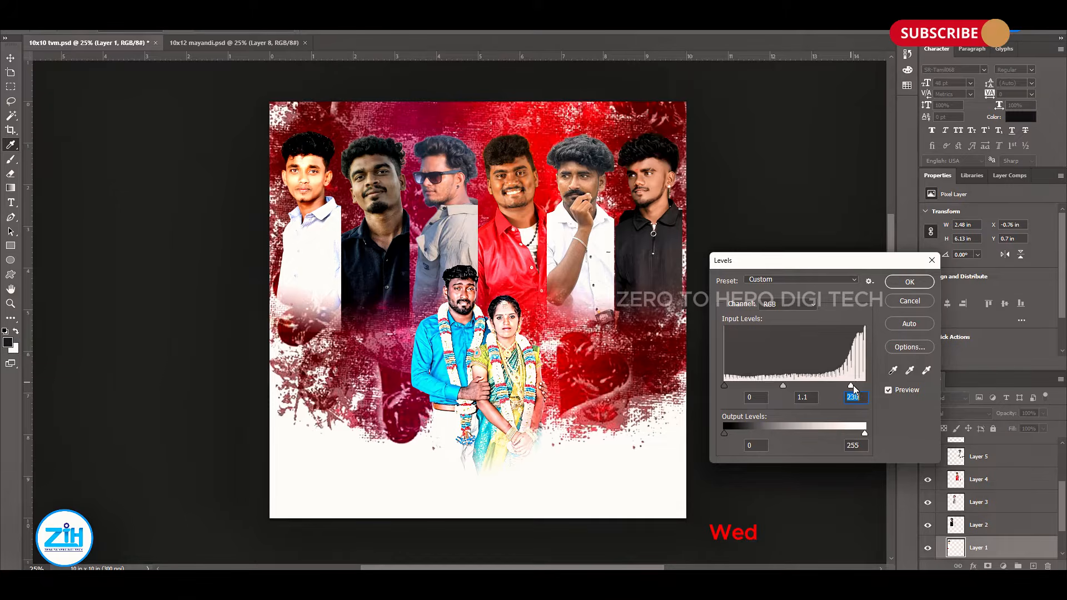
key(Return)
- Activate the black-shirted second man's layer and brighten it with a Levels adjustment
click(371, 201)
key(ctrl+l)
drag(864, 386, 770, 386)
drag(724, 387, 771, 386)
key(Return)
- Apply Levels to the third man's Layer 3, sampling black from his hair, with midtones 1.47 and white input 201
right_click(451, 174)
click(472, 202)
click(978, 479)
key(ctrl+l)
click(893, 371)
click(432, 146)
drag(864, 385, 835, 387)
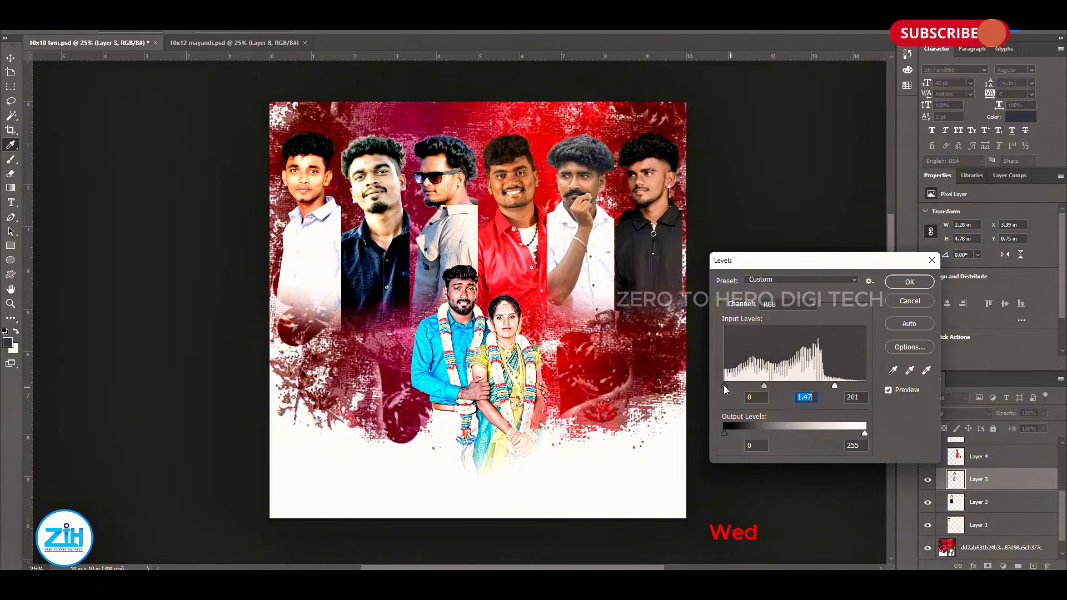
key(Return)
- Apply Levels to the red-shirted man's Layer 4, sampling black from his hair and brightening the midtones and highlights
right_click(507, 201)
click(527, 209)
key(ctrl+l)
click(893, 370)
click(523, 155)
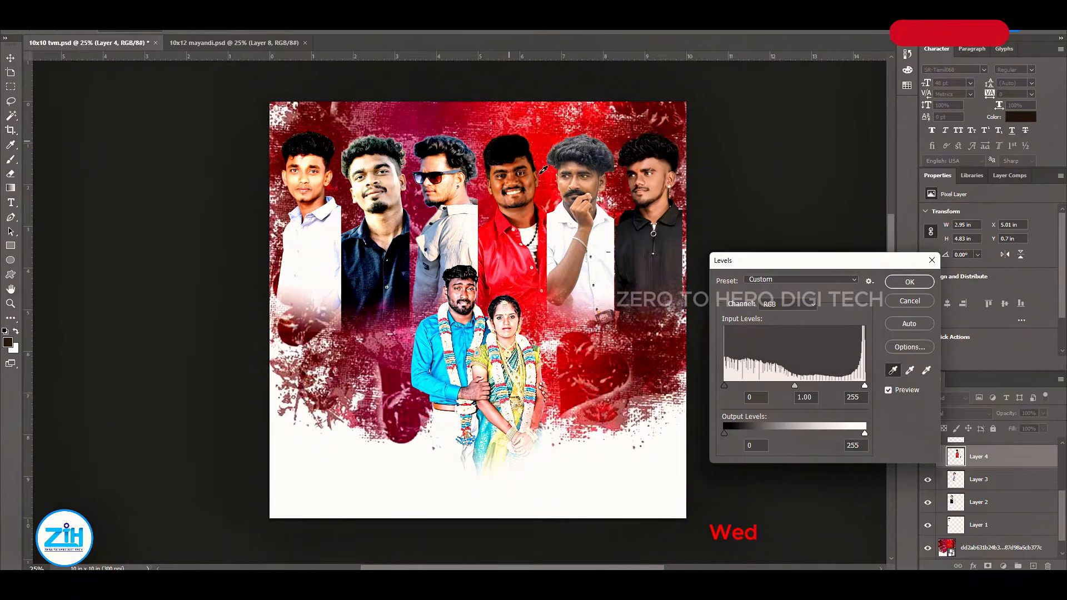
drag(794, 386, 777, 386)
drag(865, 386, 779, 385)
click(896, 284)
- Apply Levels to the white-shirted man's Layer 5, sampling the black point from his hair and lowering the white input level
right_click(571, 179)
click(593, 196)
key(ctrl+l)
click(893, 370)
click(578, 151)
click(578, 151)
click(576, 153)
mouse_move(865, 385)
mouse_down()
mouse_move(781, 385)
mouse_move(845, 385)
mouse_up()
click(896, 285)
- Apply Levels to the sixth man's Layer 6, sampling black from his hair, with midtones 1.31 and white input 223
right_click(639, 215)
click(669, 225)
key(ctrl+l)
click(892, 371)
click(655, 142)
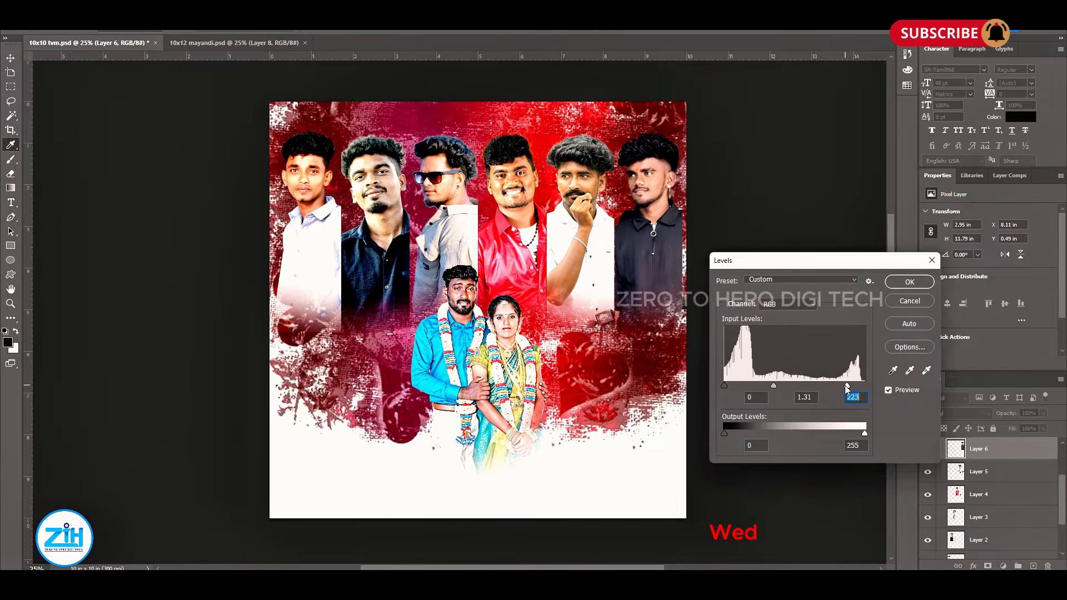
key(Return)
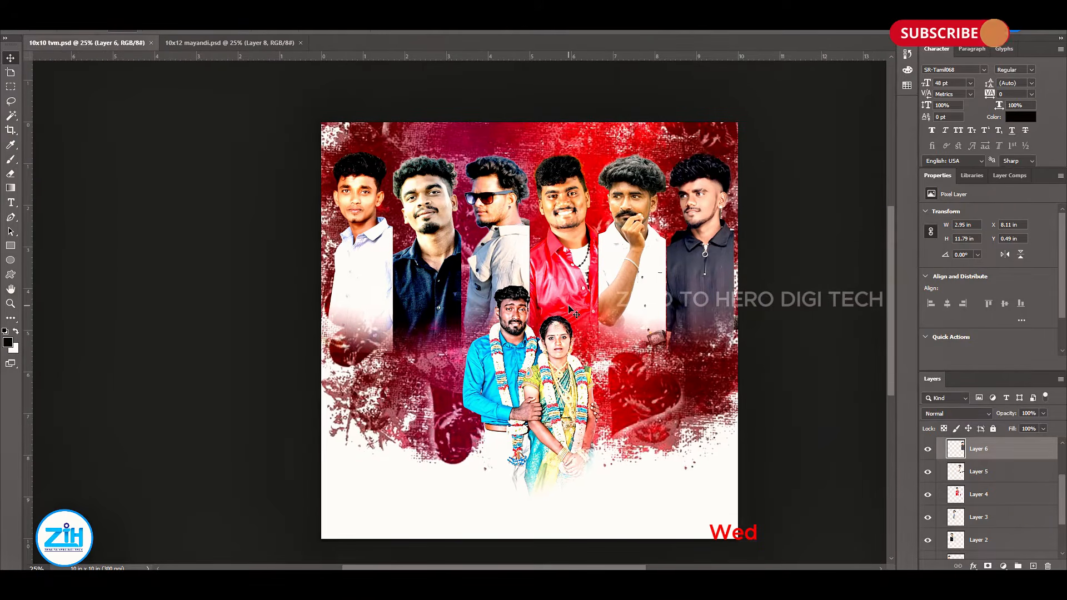
- Open the Topaz noise reduction filter for the first man's Layer 1 and inspect his shirt in the preview
right_click(373, 217)
click(420, 227)
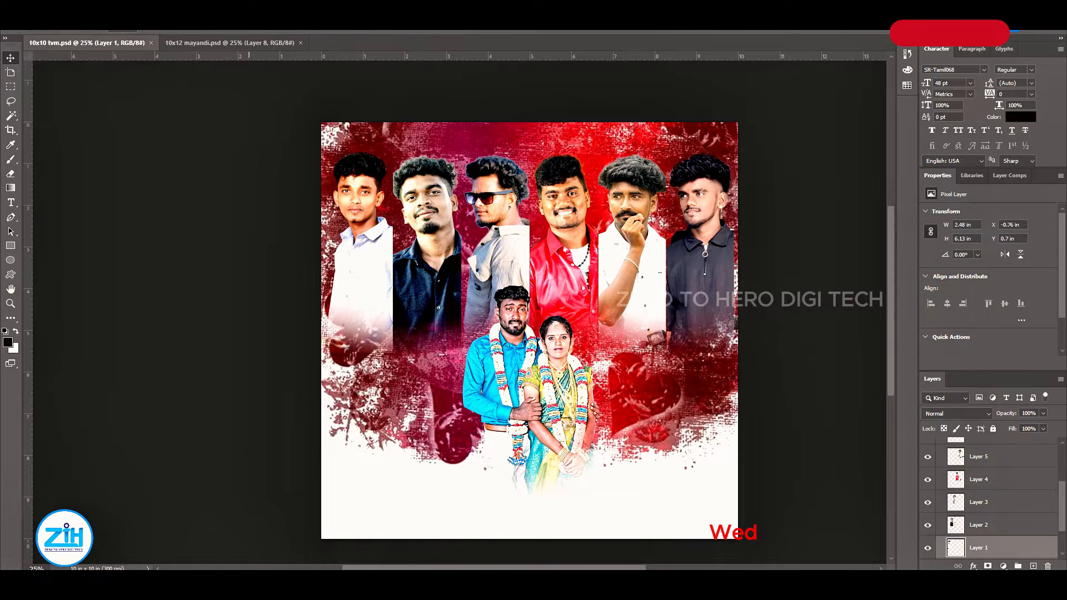
click(151, 10)
mouse_move(239, 248)
click(341, 285)
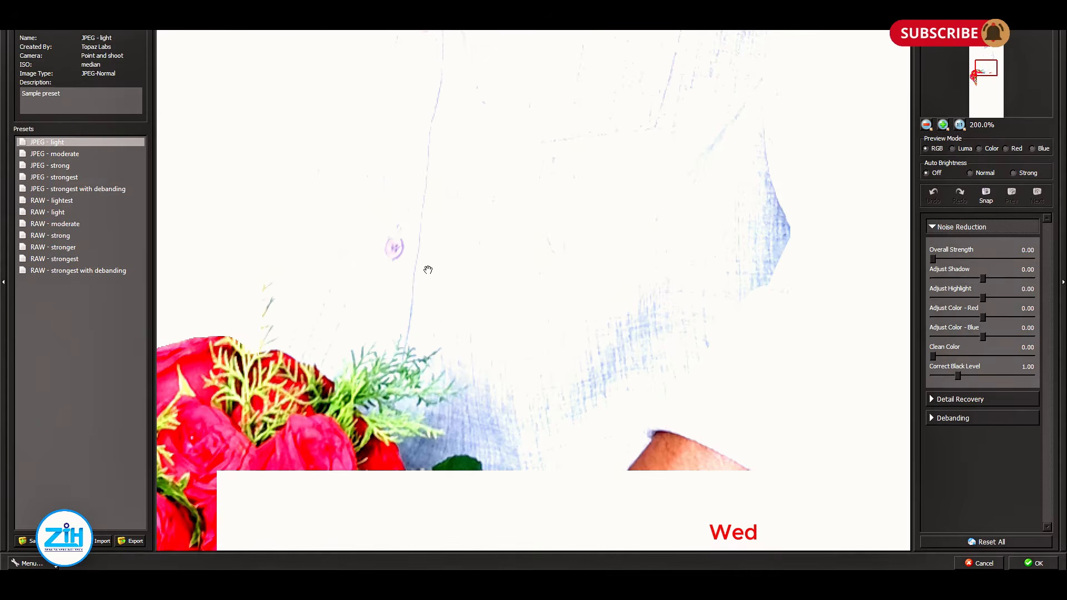
drag(427, 269, 441, 409)
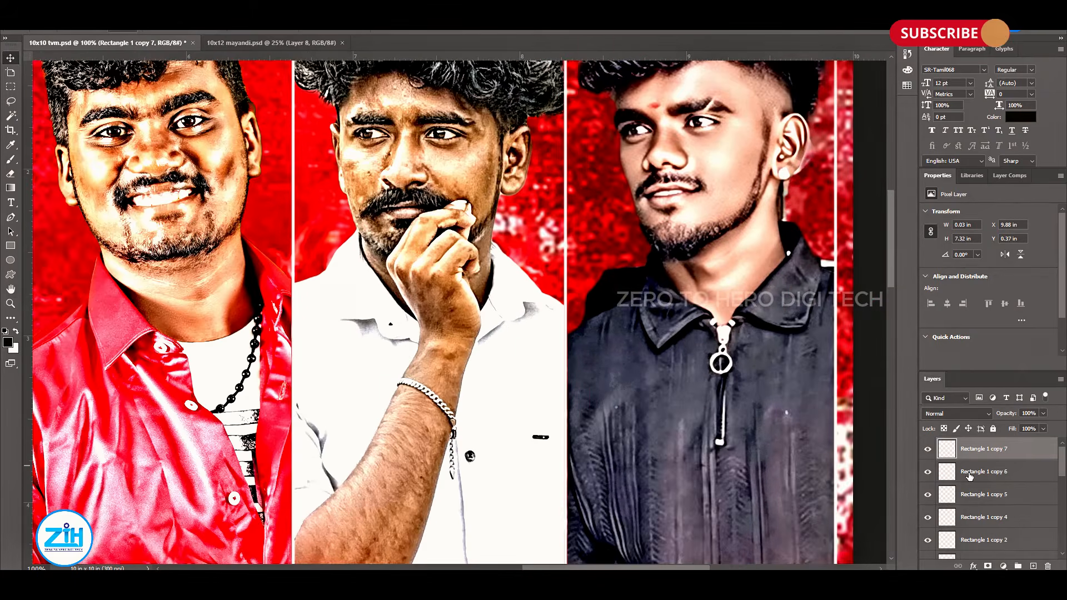
- Group the copied white divider lines and add a layer mask to the group
shift+click(981, 495)
click(981, 471)
scroll(984, 461, up, 4)
shift+click(985, 451)
key(ctrl+g)
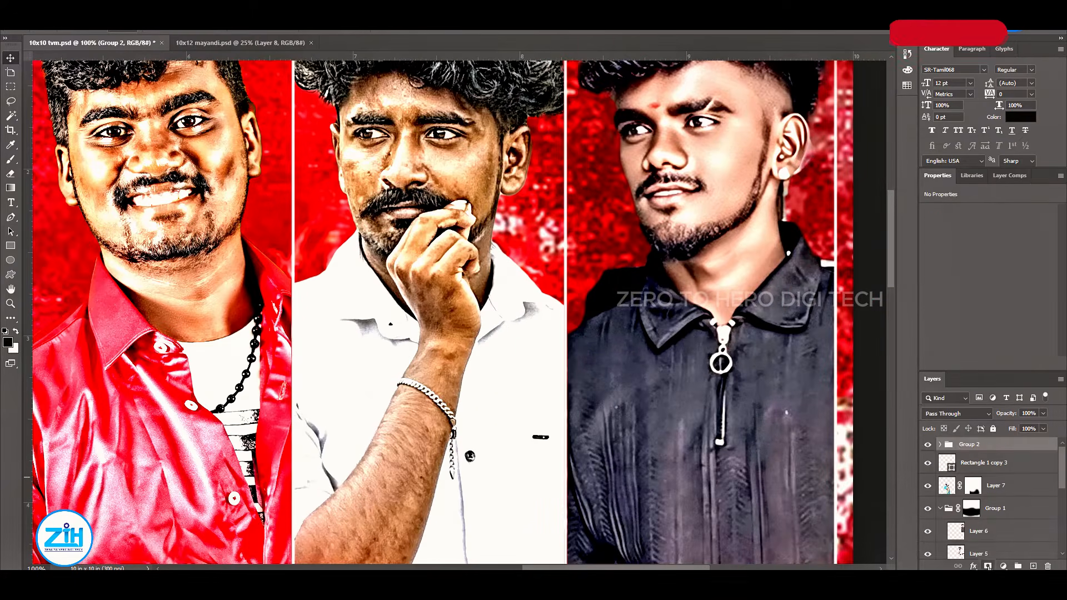
click(987, 565)
- Select a divider line between the men and nudge it slightly right to fit the edges of the neighbouring photos
key(ctrl+minus)
key(ctrl+minus)
key(ctrl+minus)
drag(595, 292, 654, 229)
key(ctrl+plus)
key(ctrl+plus)
right_click(655, 229)
click(689, 247)
drag(652, 132, 641, 364)
drag(641, 364, 687, 207)
key(Right)
- Fine-tune the divider lines on both sides of the red-shirted man against the photo edges
drag(514, 319, 515, 303)
drag(527, 256, 529, 209)
key(Right)
drag(343, 311, 457, 214)
drag(472, 184, 487, 374)
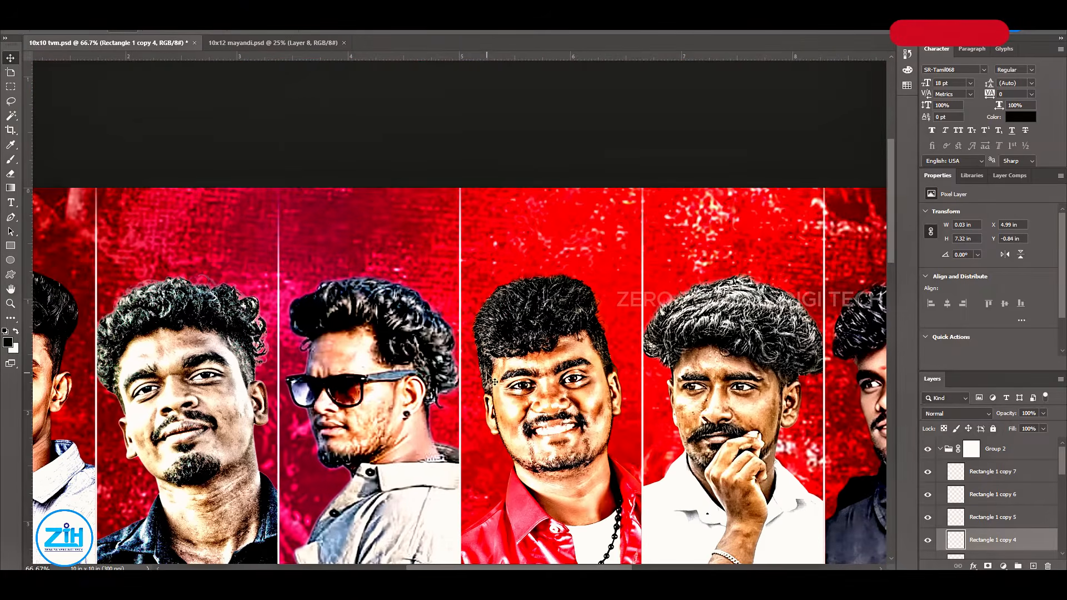
drag(643, 394, 648, 378)
drag(720, 420, 683, 242)
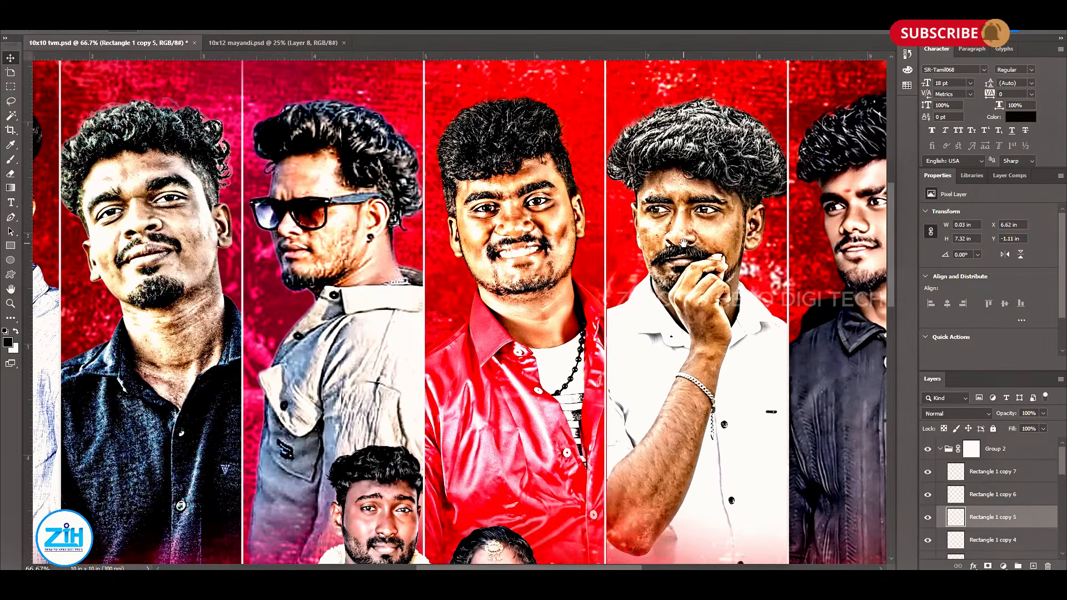
- Nudge the remaining divider lines slightly left so they meet the edges of the men's photos
drag(697, 302, 610, 401)
drag(700, 361, 727, 319)
drag(730, 320, 611, 433)
key(Left)
drag(56, 364, 532, 289)
right_click(435, 355)
click(493, 371)
key(Left)
drag(322, 149, 474, 137)
right_click(388, 269)
click(443, 277)
- Duplicate the divider beside the first man to X 0.16 in near the banner's left edge and save the document
drag(375, 254, 222, 257)
drag(525, 243, 486, 253)
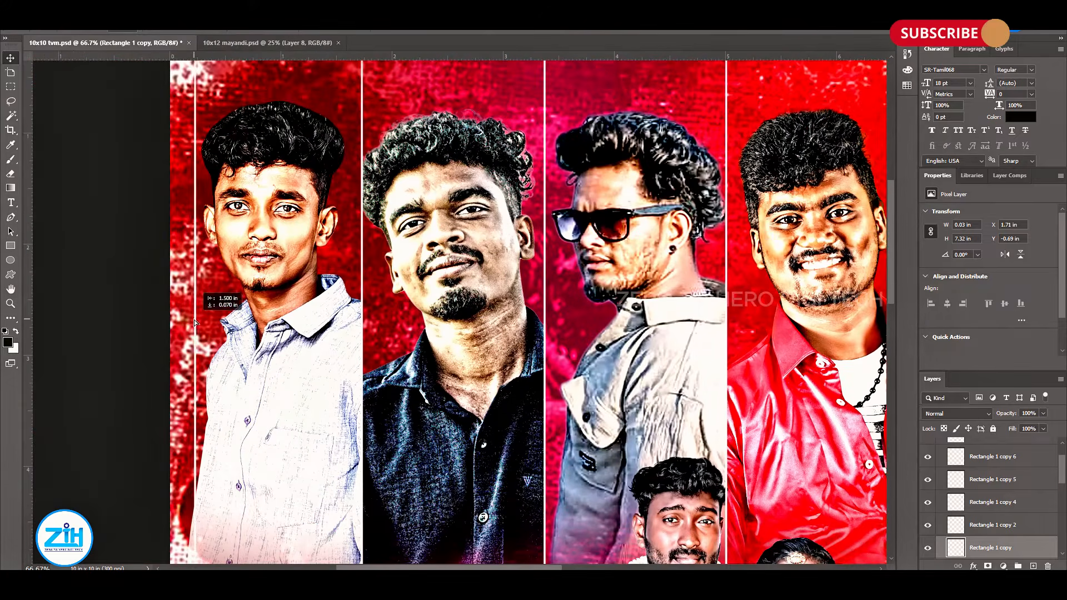
drag(193, 320, 189, 320)
drag(530, 293, 469, 400)
key(ctrl+minus)
key(ctrl+minus)
key(ctrl+minus)
drag(671, 484, 600, 365)
key(ctrl+s)
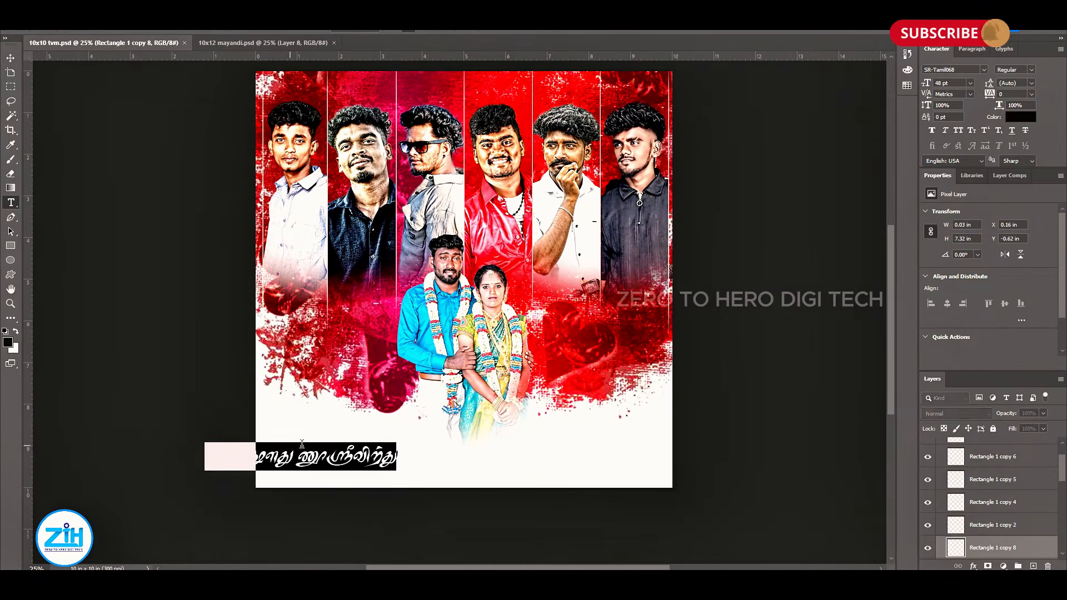
- Add the Tamil slogan "வீரத்தை விட விசுவாசம் முக்கியம்" and place it on the white area below the couple
text(ர்த்தை வி)
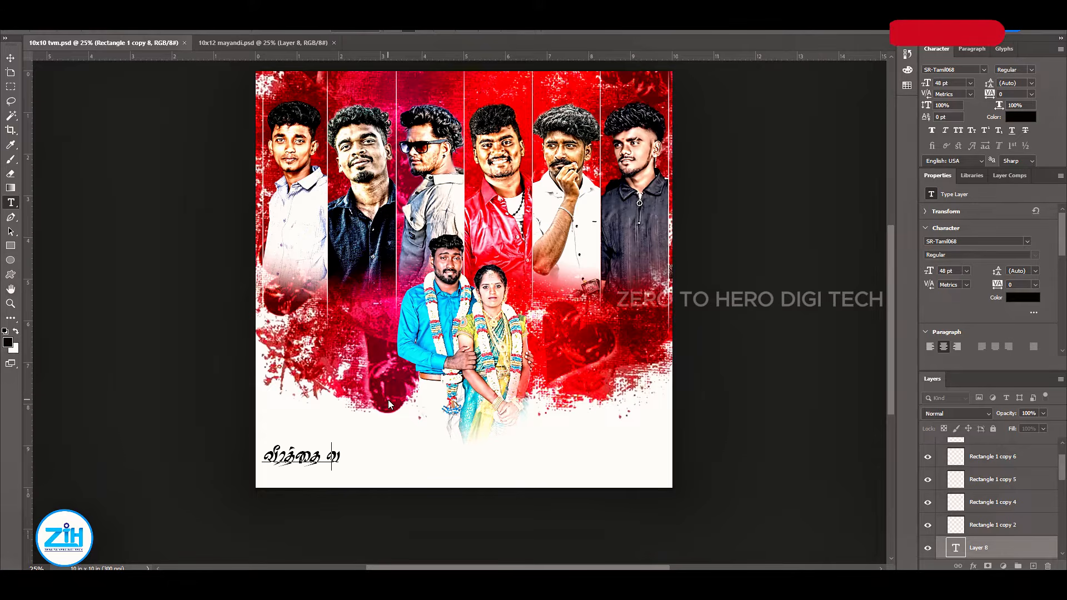
text(ட விசுவாசம் முக்கியம்)
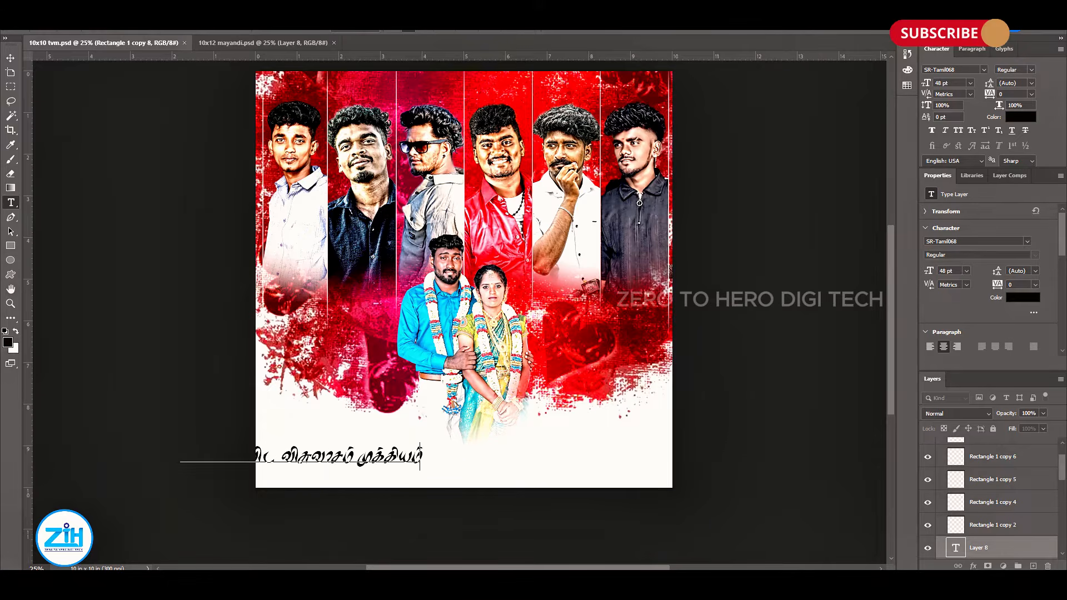
click(10, 59)
drag(378, 454, 538, 454)
- Try out Tamil fonts on the slogan and set it to SR-Tamil095
click(968, 241)
scroll(850, 505, down, 8)
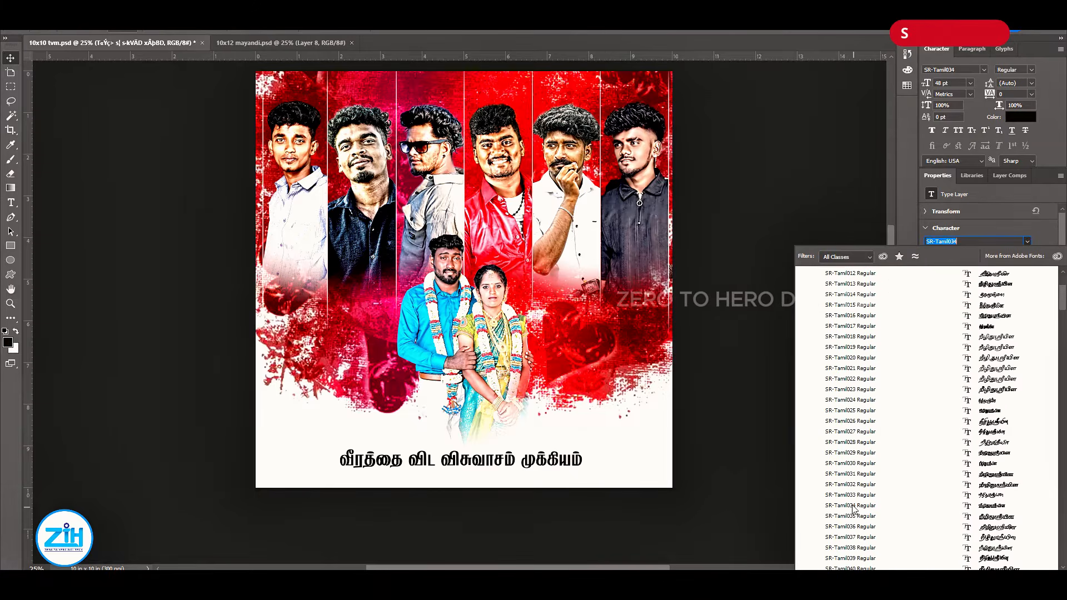
key(Down)
key(Down)
key(Down)
key(Down)
key(Down)
key(Down)
key(Down)
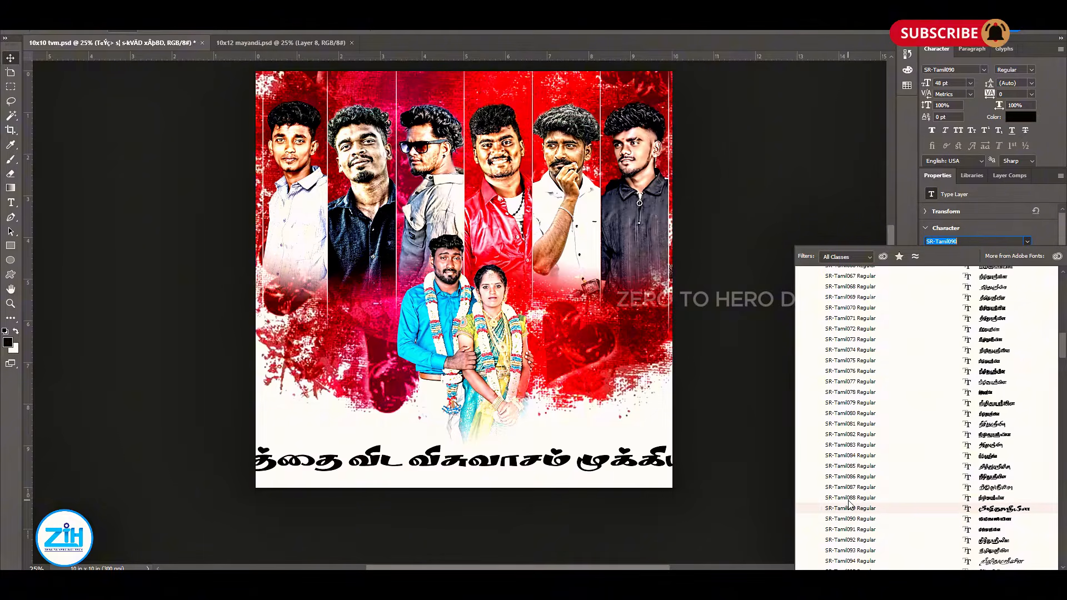
key(Down)
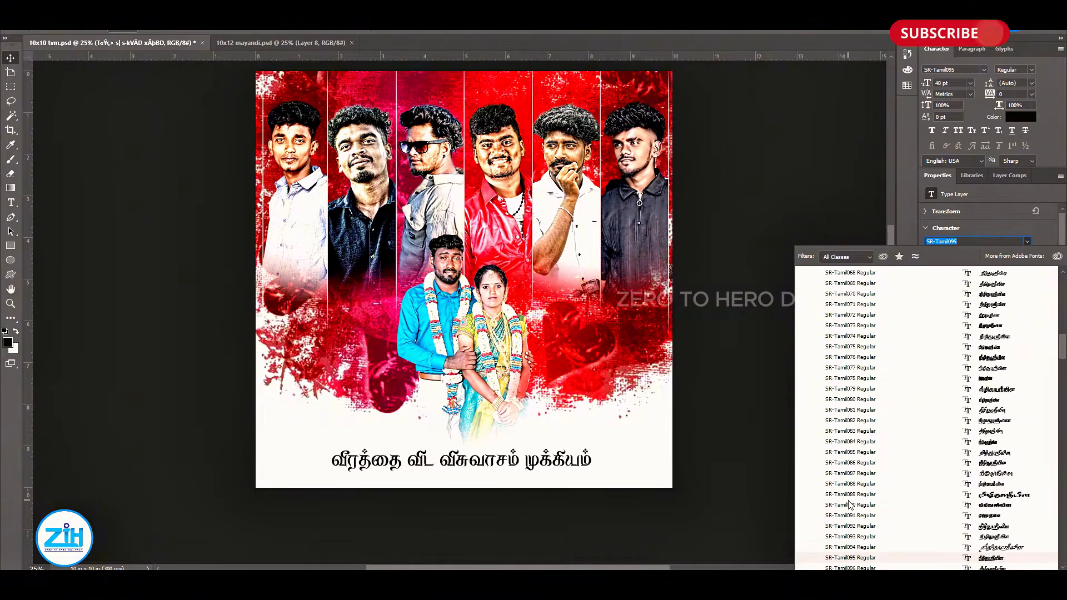
key(Return)
- Scale the slogan to about 58 pt, enlarge its word "விசுவாசம்" to 64 pt and recentre the line below the couple
drag(591, 446, 619, 443)
key(Return)
key(t)
double_click(444, 456)
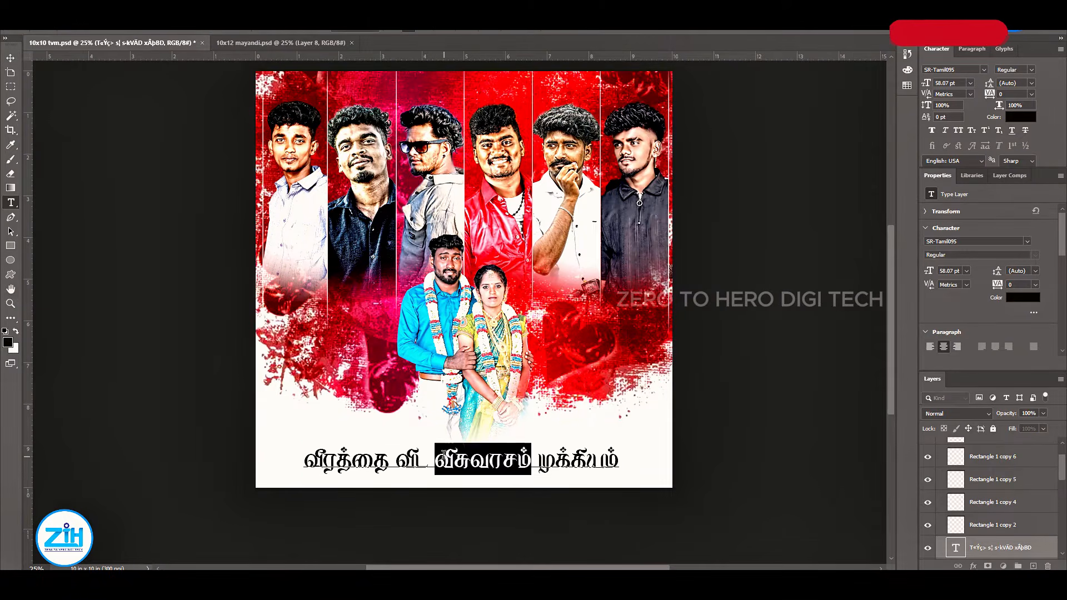
key(ctrl+shift+period)
key(ctrl+shift+period)
key(ctrl+shift+period)
click(9, 58)
drag(488, 439, 491, 450)
drag(553, 431, 544, 430)
drag(565, 496, 559, 495)
- Clip a red grunge image from the bg edit folder to the slogan and apply Hue/Saturation to it
mouse_move(510, 582)
click(489, 528)
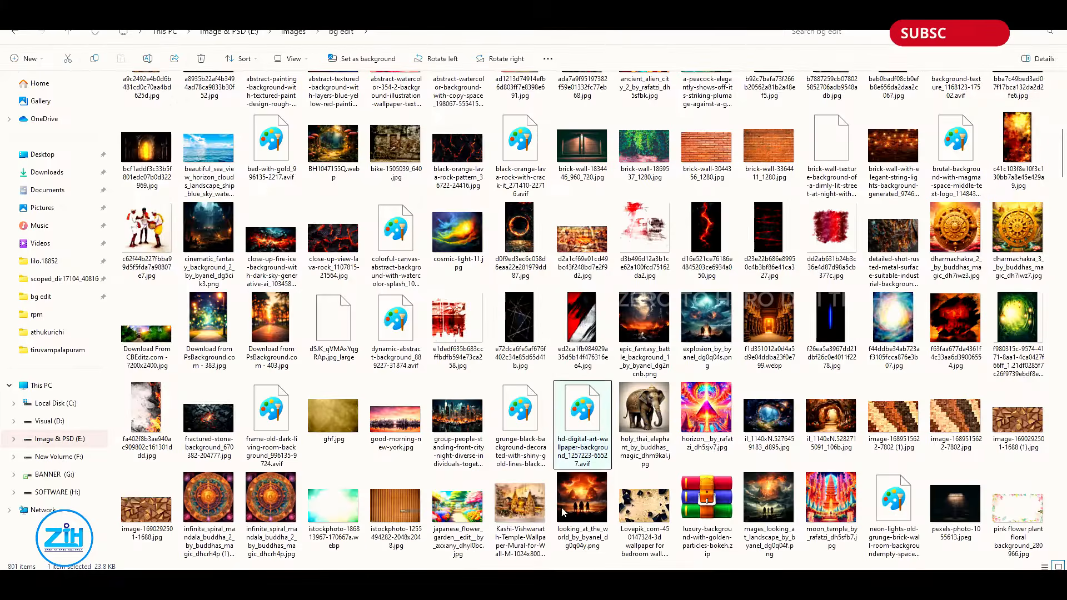
scroll(448, 395, down, 20)
scroll(448, 396, up, 20)
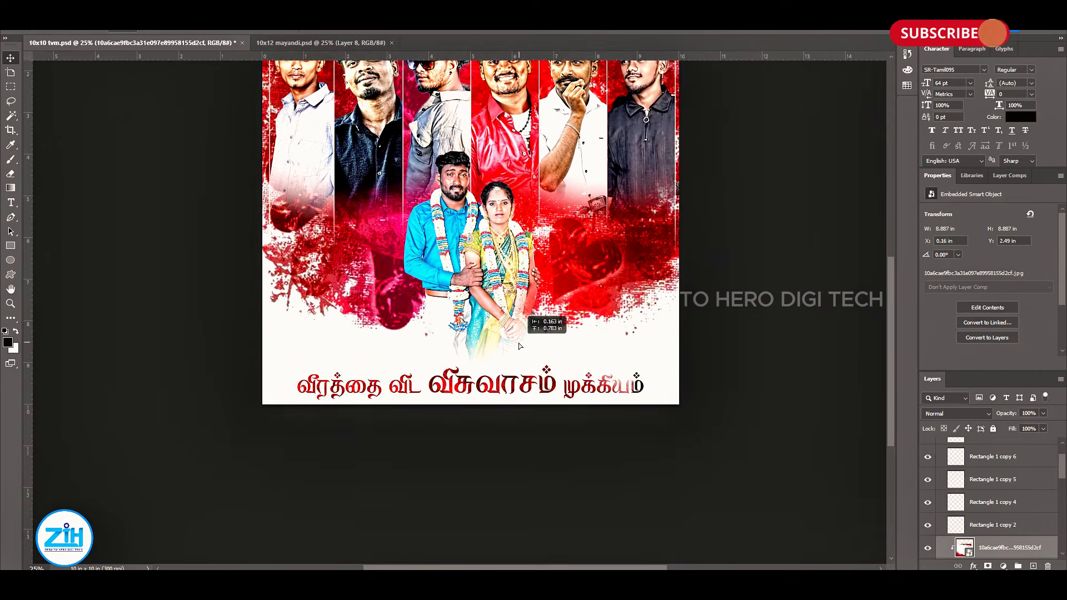
drag(572, 355, 569, 431)
key(ctrl+u)
click(628, 141)
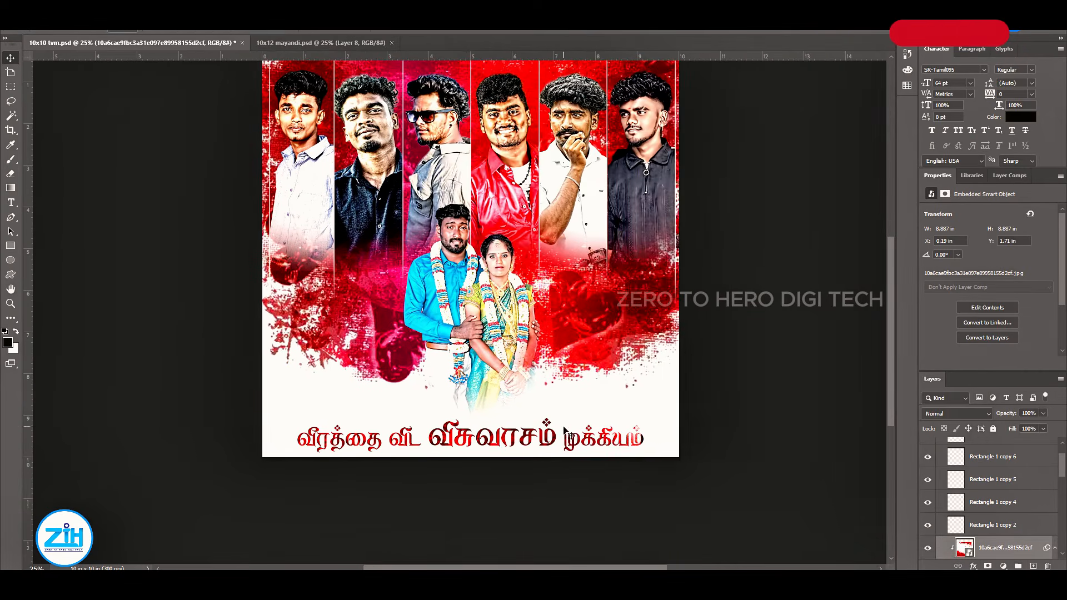
- Move the slogan text and its clipped texture above Group 2, and give the text a stroke and drop shadow
right_click(555, 436)
click(583, 461)
shift+click(967, 491)
drag(966, 490, 965, 388)
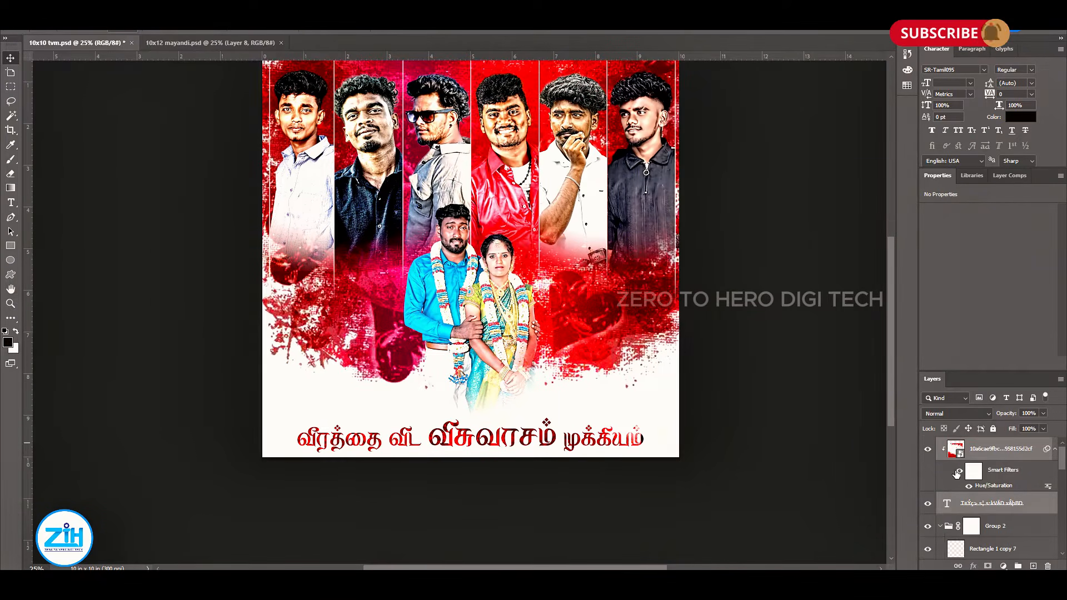
double_click(1023, 503)
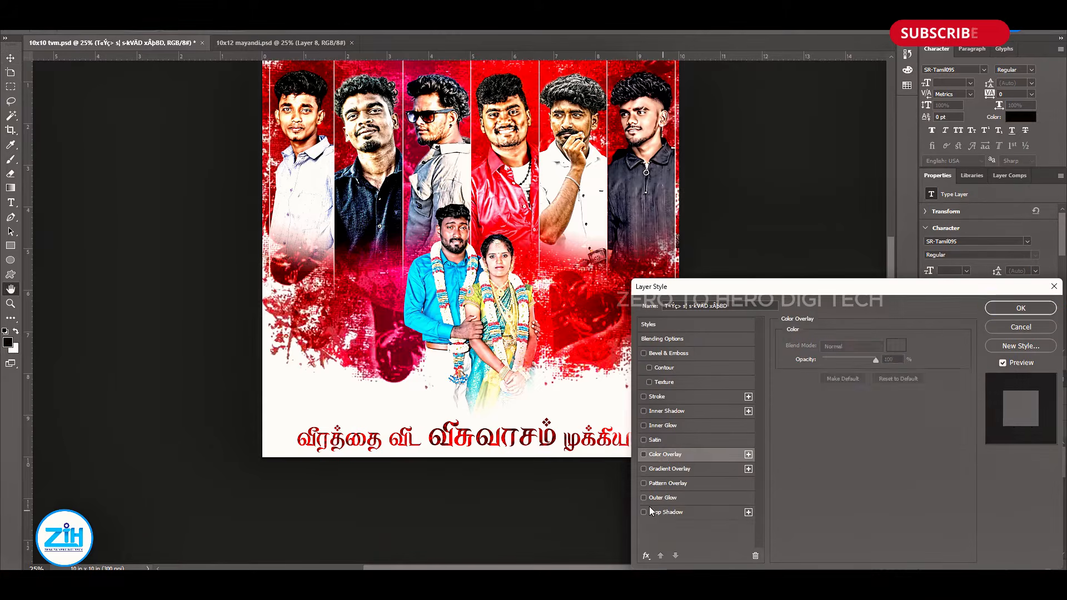
key(Return)
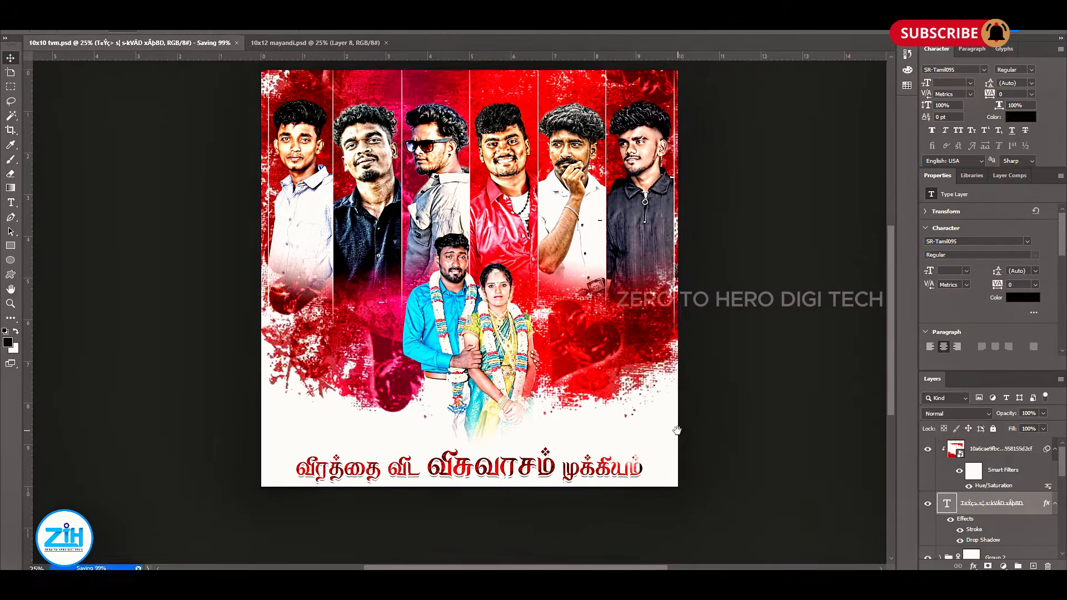
- Copy the couple's name text from 10x12 mayandi.psd and split it into two enlarged, tilted names flanking the couple
click(276, 43)
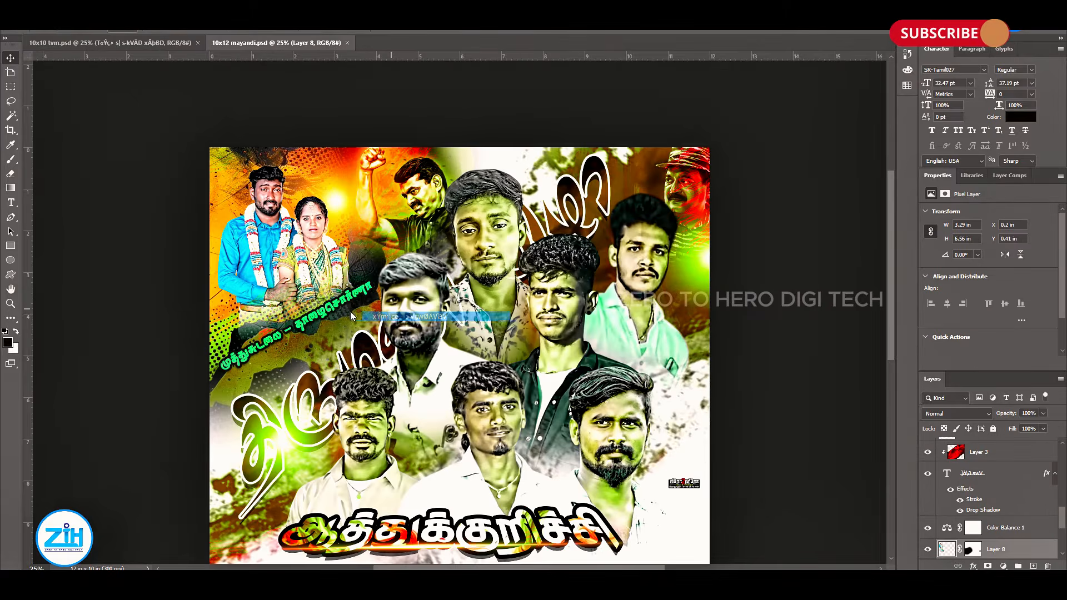
key(ctrl+Tab)
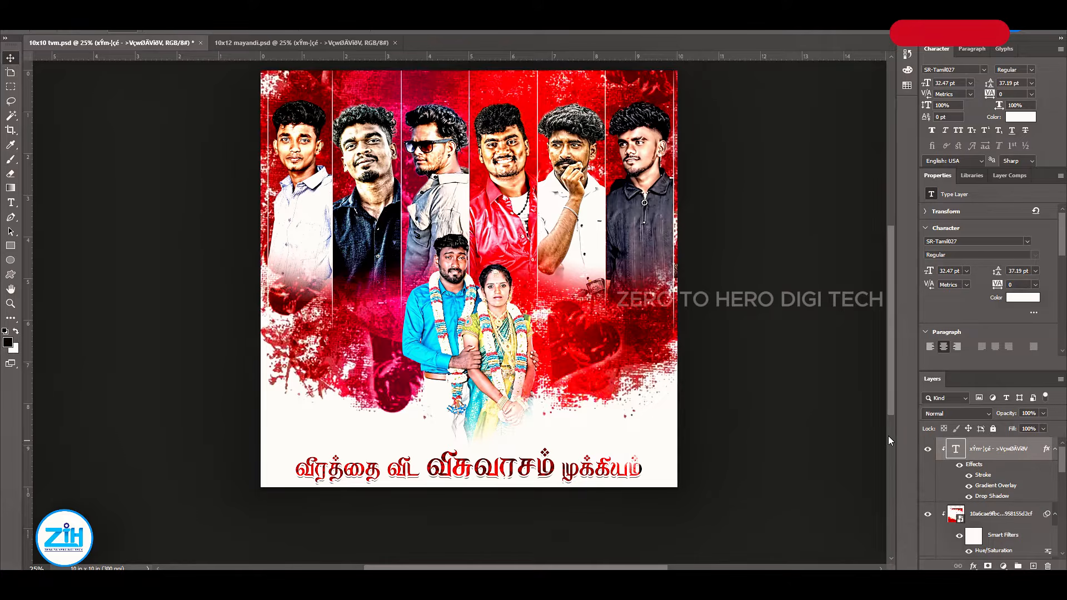
drag(748, 438, 383, 379)
key(BackSpace)
click(11, 58)
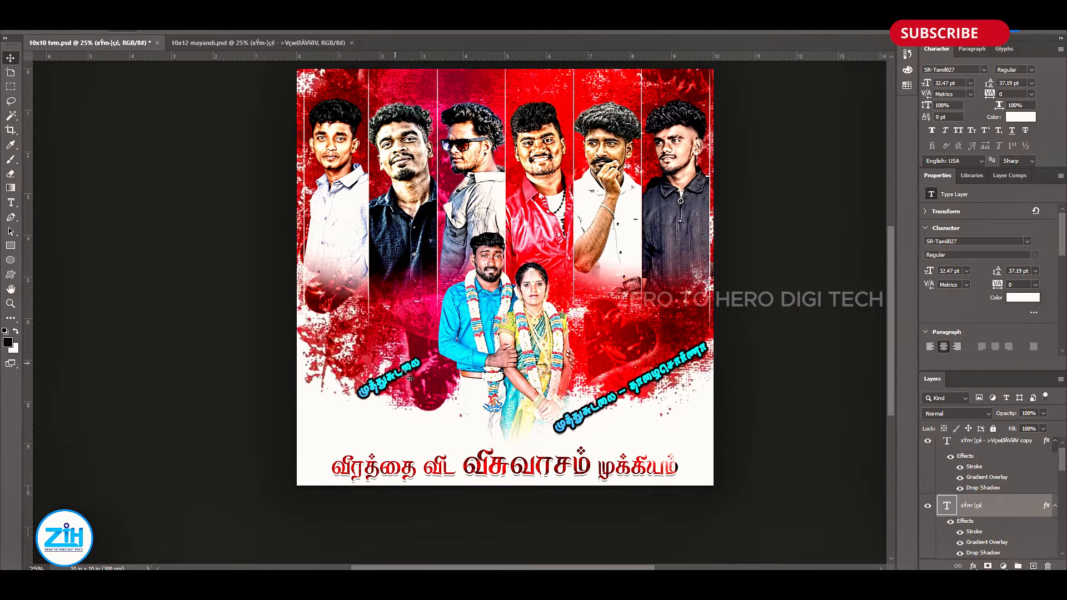
drag(431, 387, 463, 389)
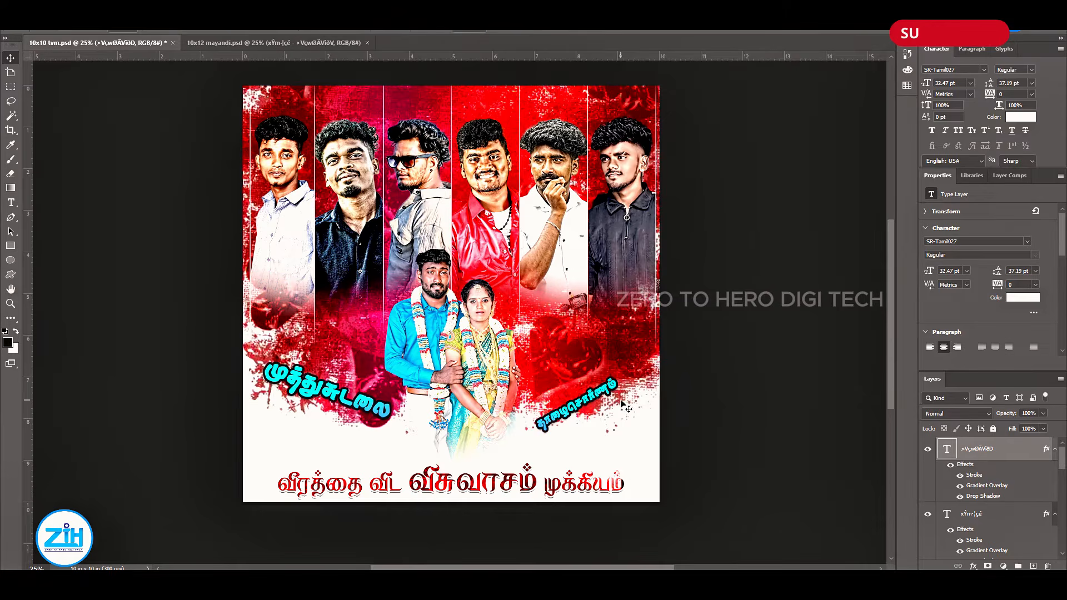
drag(617, 402, 322, 356)
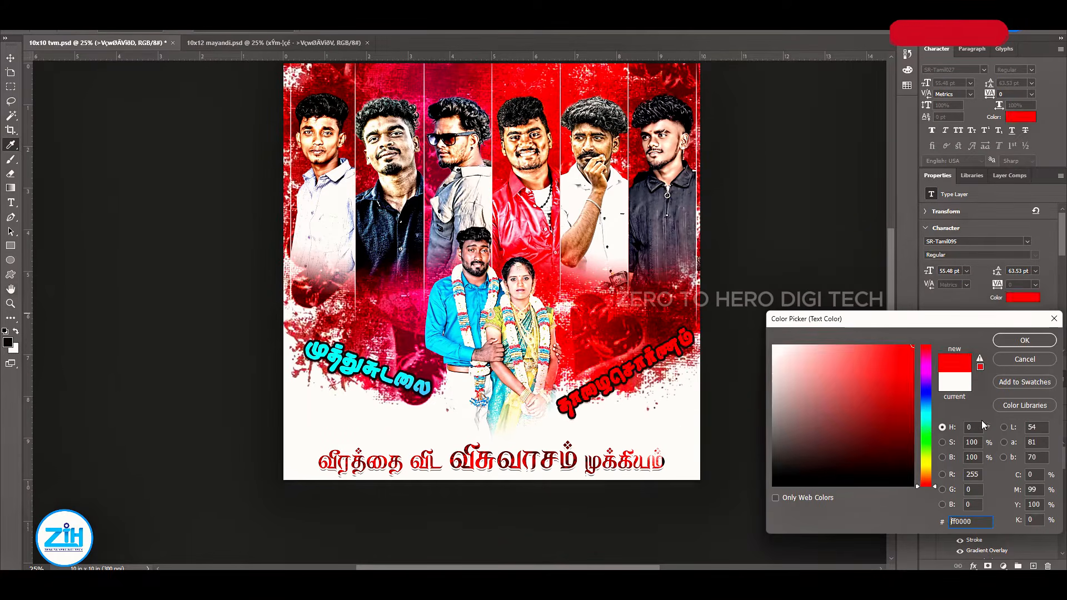
- Make the groom's and bride's name texts white and hide their gradient overlays
drag(925, 445, 923, 460)
drag(817, 358, 772, 371)
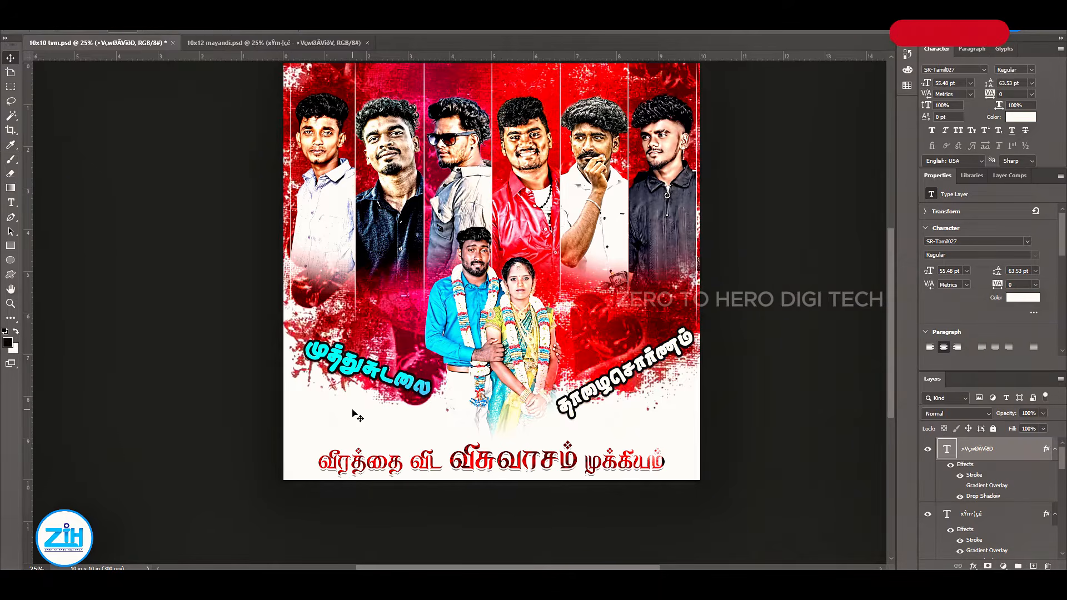
right_click(452, 398)
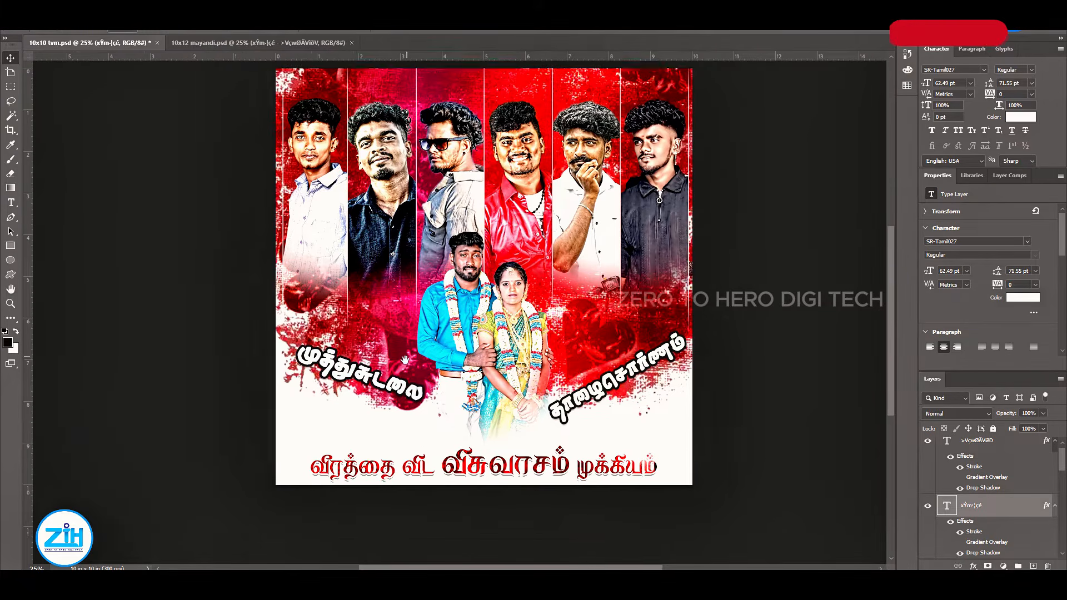
- Paint one large soft red brush dab over the couple on the new Layer 8
click(482, 343)
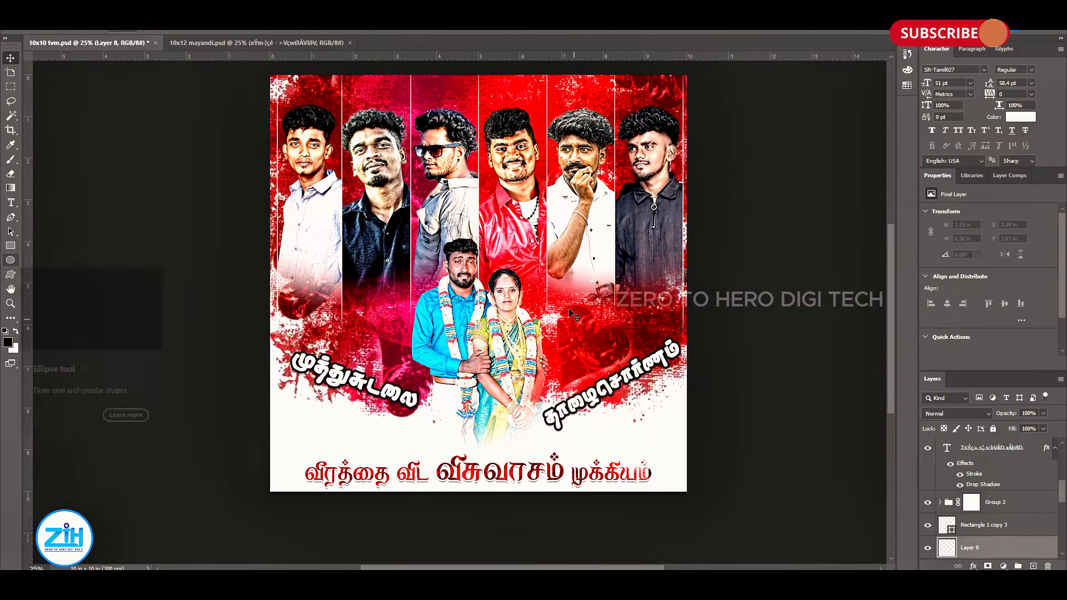
right_click(571, 270)
right_click(472, 320)
click(517, 327)
click(970, 457)
key(b)
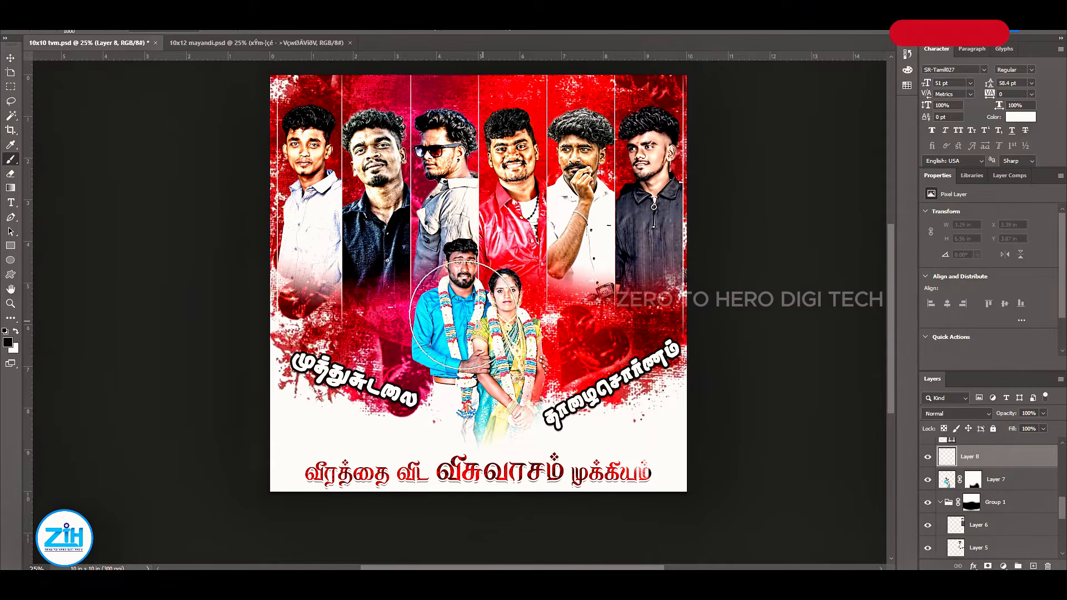
click(8, 343)
click(508, 216)
key(Return)
click(472, 308)
key(v)
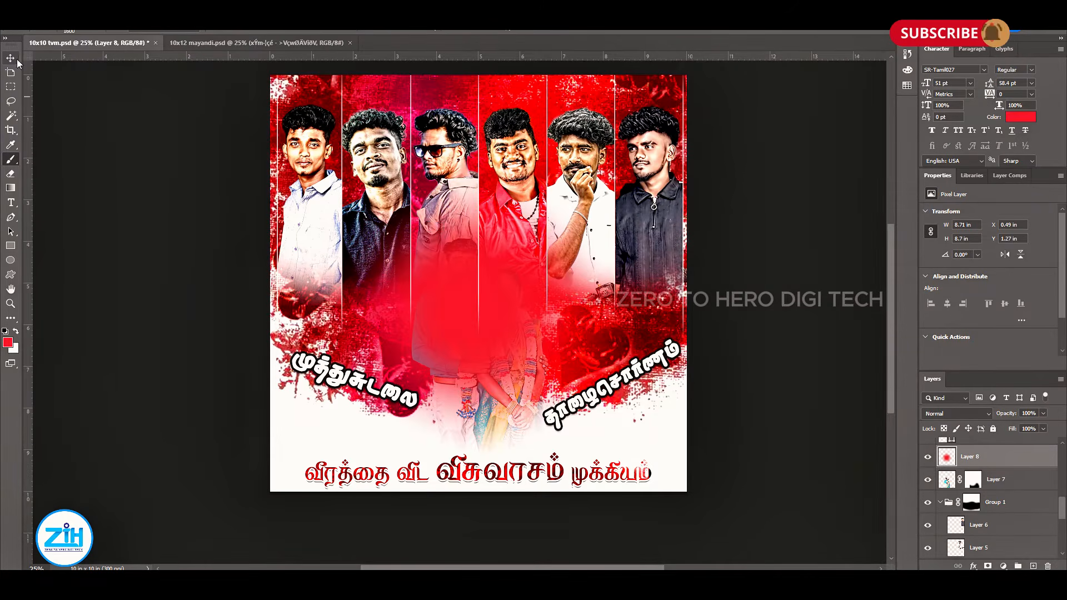
- Move the red glow on Layer 8 behind the couple and set its blend mode to Hard Light
key(ctrl+bracketleft)
key(shift+plus)
key(shift+plus)
key(shift+plus)
key(shift+plus)
key(shift+plus)
key(shift+plus)
key(shift+plus)
key(shift+plus)
key(shift+plus)
key(shift+plus)
key(shift+plus)
key(shift+plus)
key(shift+plus)
key(shift+plus)
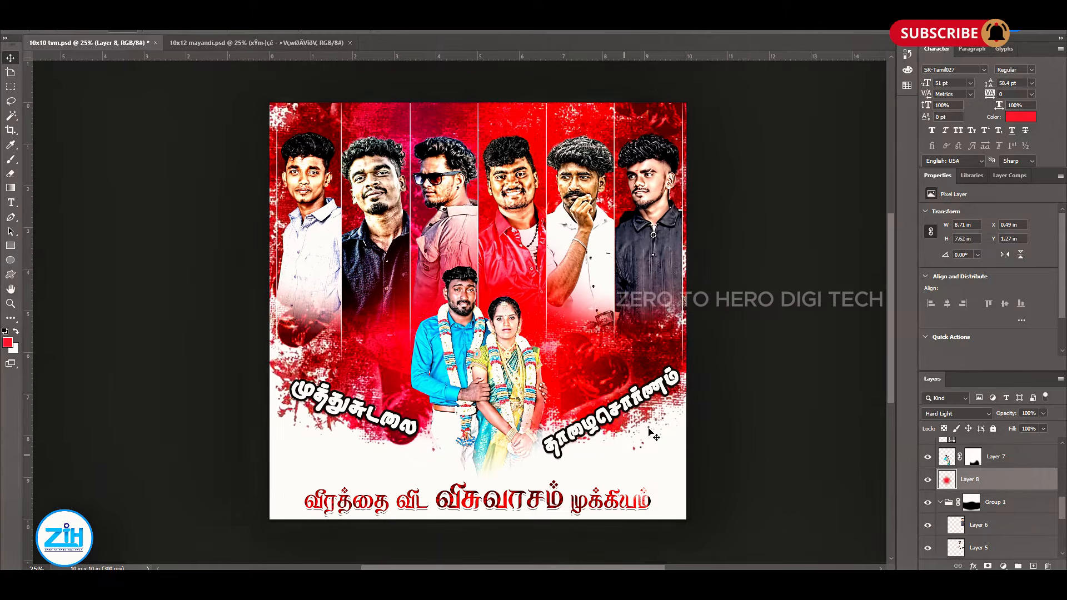
- Reposition the bride's name beside the couple and rotate it slightly to a flatter angle
drag(650, 394, 651, 400)
key(ctrl+t)
drag(642, 469, 629, 474)
key(Return)
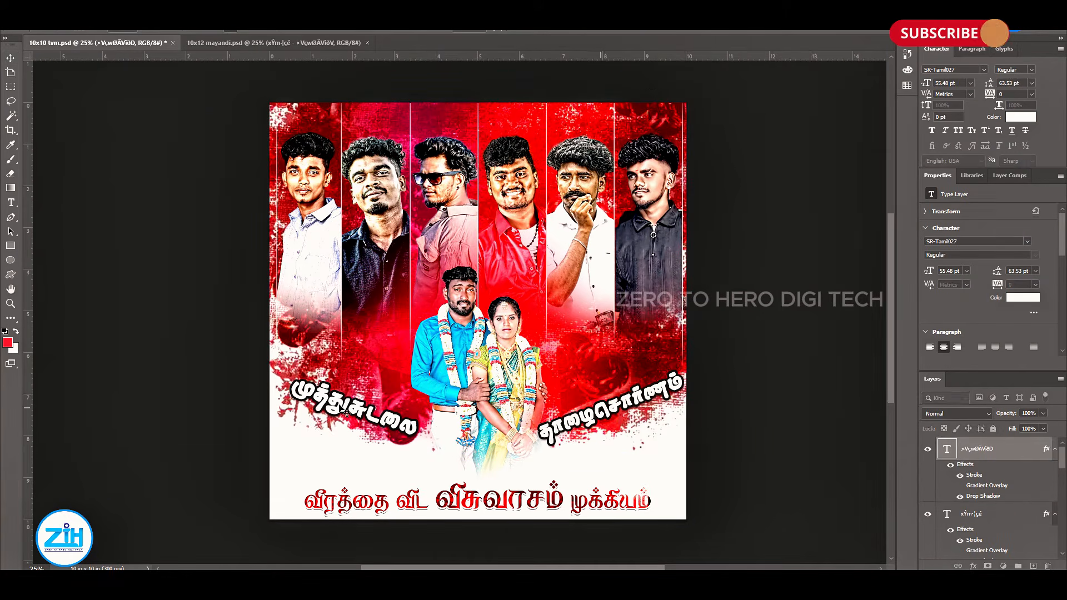
- Shift the groom's name and the couple's Layer 7 slightly to the left
drag(379, 414, 372, 413)
drag(508, 412, 501, 412)
drag(583, 410, 565, 431)
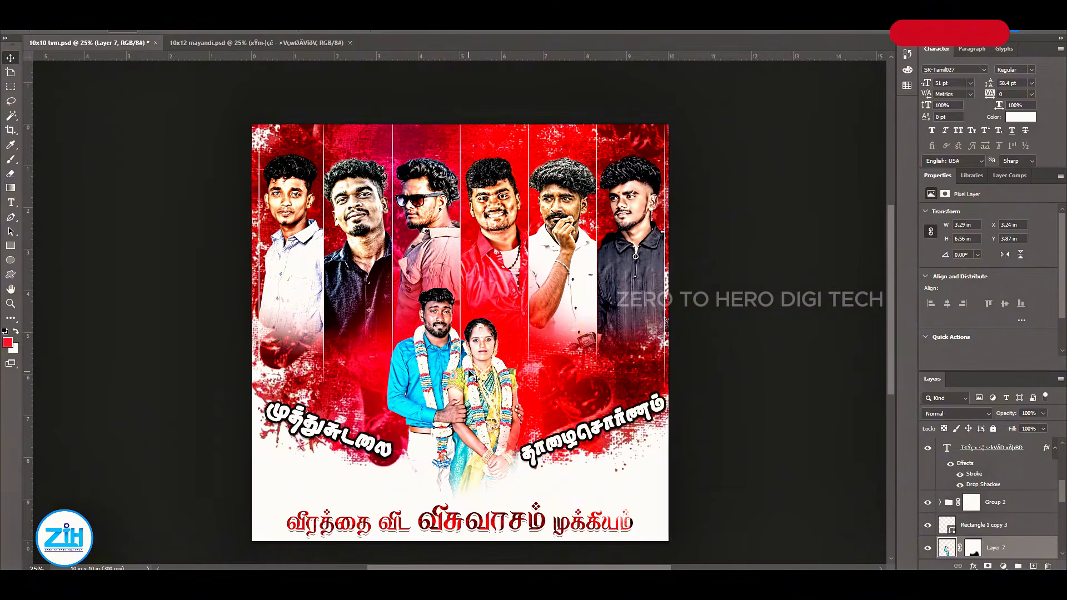
drag(473, 376, 482, 384)
drag(464, 314, 464, 330)
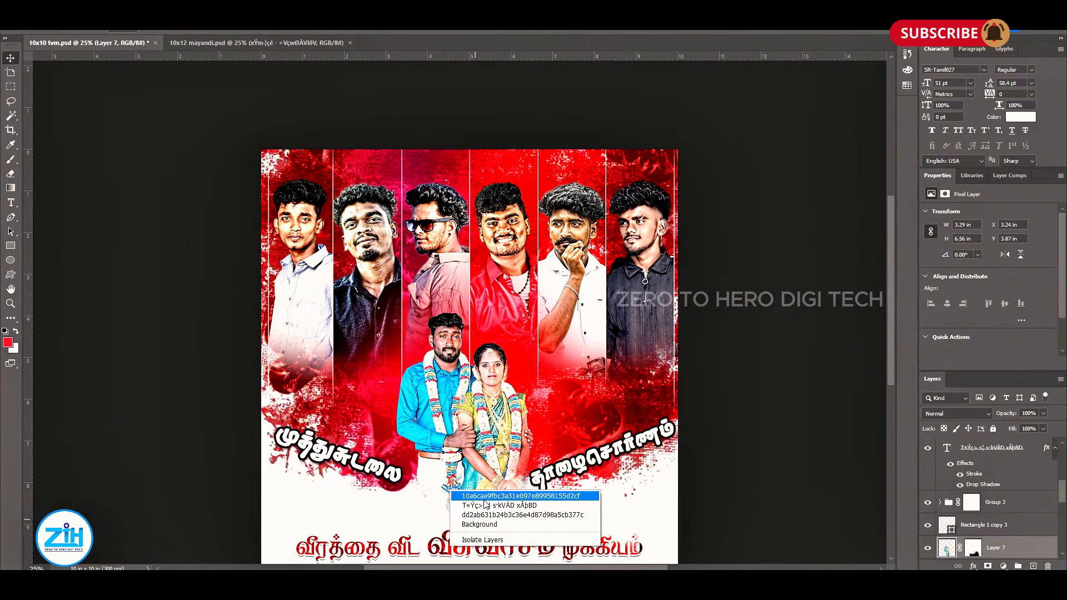
- Duplicate the slogan text together with its clipped texture and place the copy across the couple's upper bodies
click(484, 499)
right_click(450, 548)
shift+click(481, 506)
drag(481, 517, 472, 160)
drag(508, 247, 508, 203)
drag(508, 203, 511, 395)
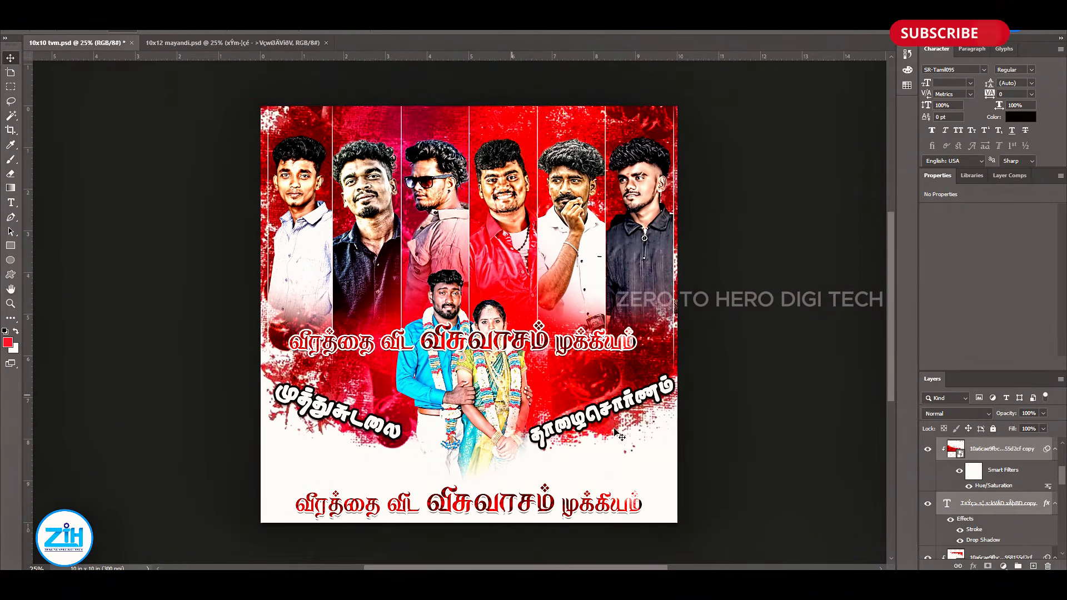
- Move the slogan copy and its texture behind the couple and replace its wording with "திருமண விழா"
drag(948, 509, 967, 492)
drag(646, 368, 646, 388)
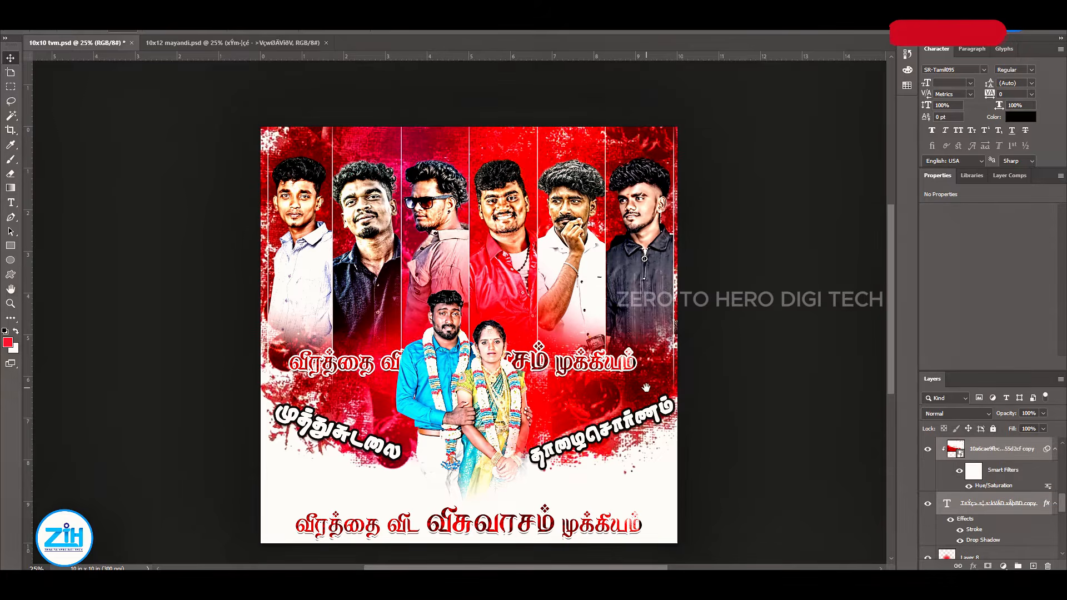
click(562, 377)
click(14, 206)
click(427, 361)
key(ctrl+a)
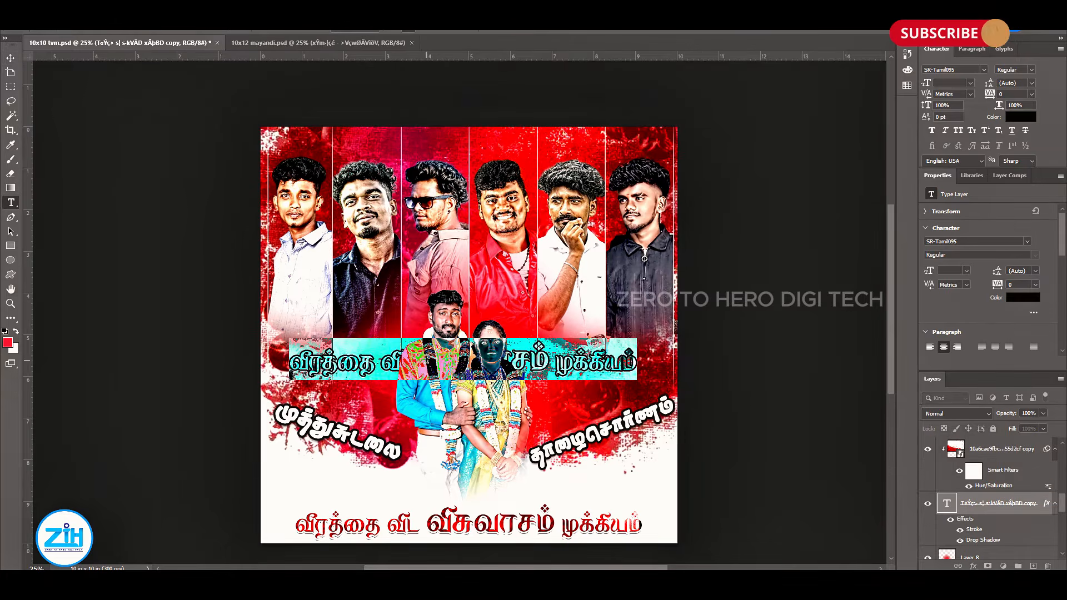
key(BackSpace)
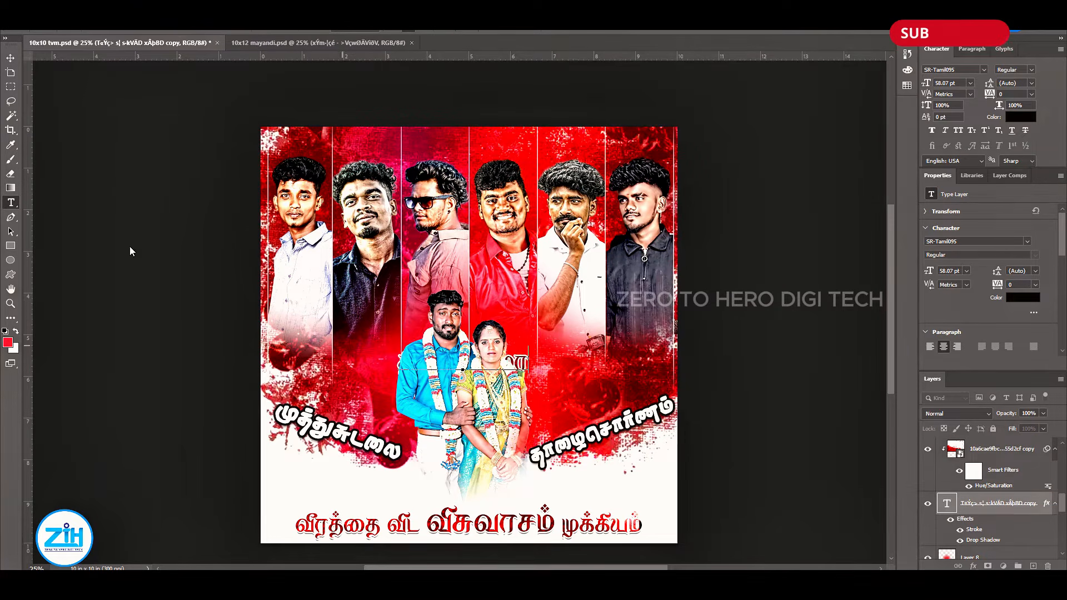
- Scale up the "திருமண விழா" heading and position it across the banner behind the couple's heads
click(10, 58)
key(ctrl+t)
drag(528, 352, 634, 331)
key(Return)
drag(578, 372, 592, 335)
- Change the heading's font to SR-Tamil043 after previewing other SR-Tamil fonts
click(1026, 241)
scroll(876, 443, up, 10)
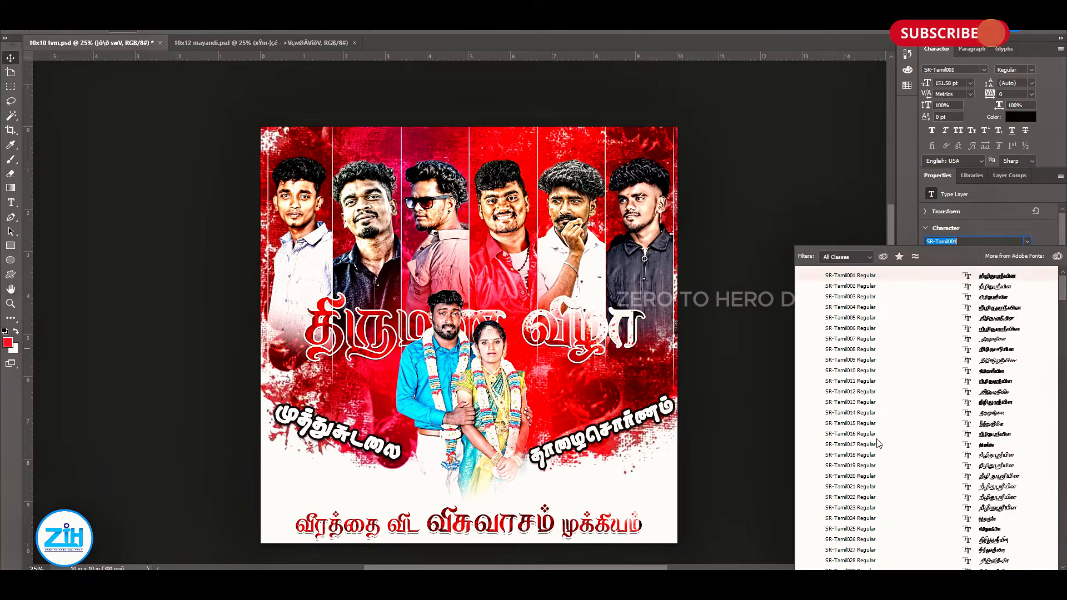
key(Down)
key(Down)
key(Down)
key(Down)
key(Down)
key(Down)
key(Down)
key(Down)
key(Down)
key(Down)
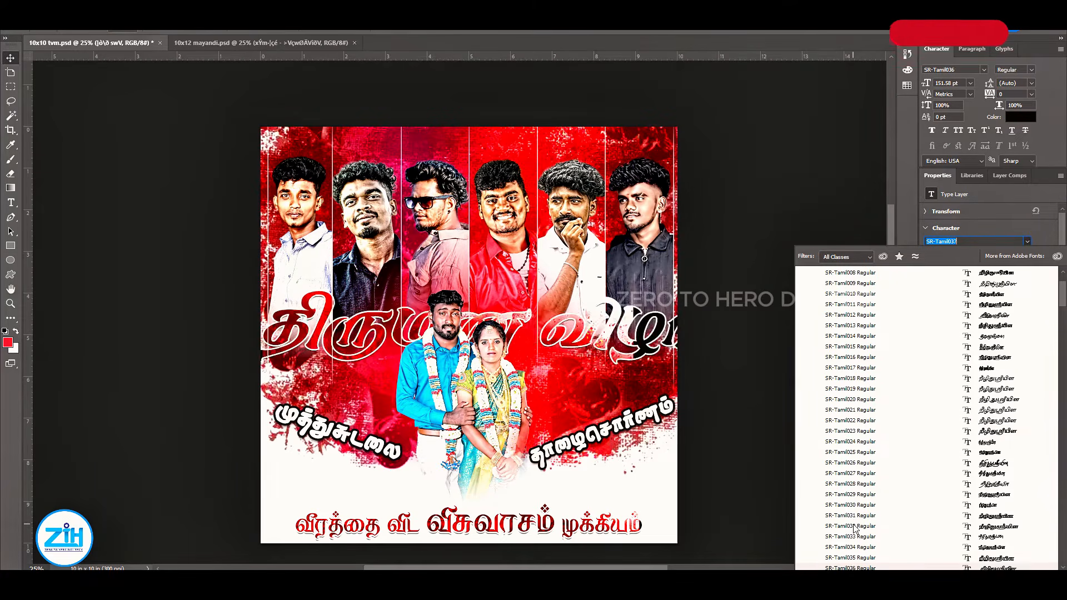
key(Up)
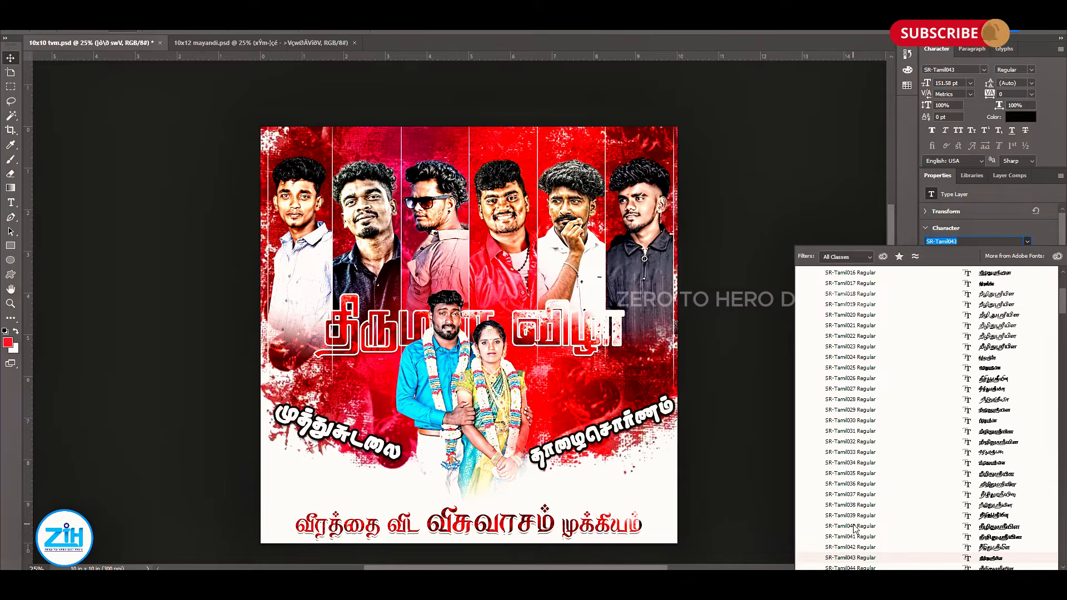
key(Return)
- Reposition the texture clipped to the heading and adjust its colour with Hue/Saturation and Levels
right_click(555, 335)
click(573, 340)
drag(573, 338, 578, 257)
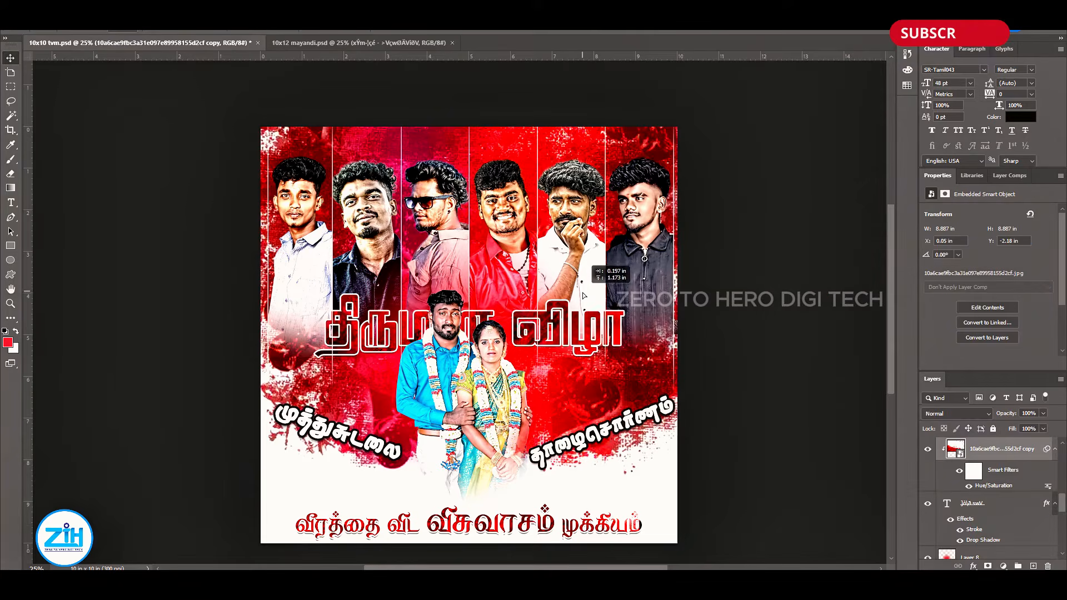
drag(583, 295, 582, 295)
key(ctrl+u)
click(618, 138)
key(ctrl+l)
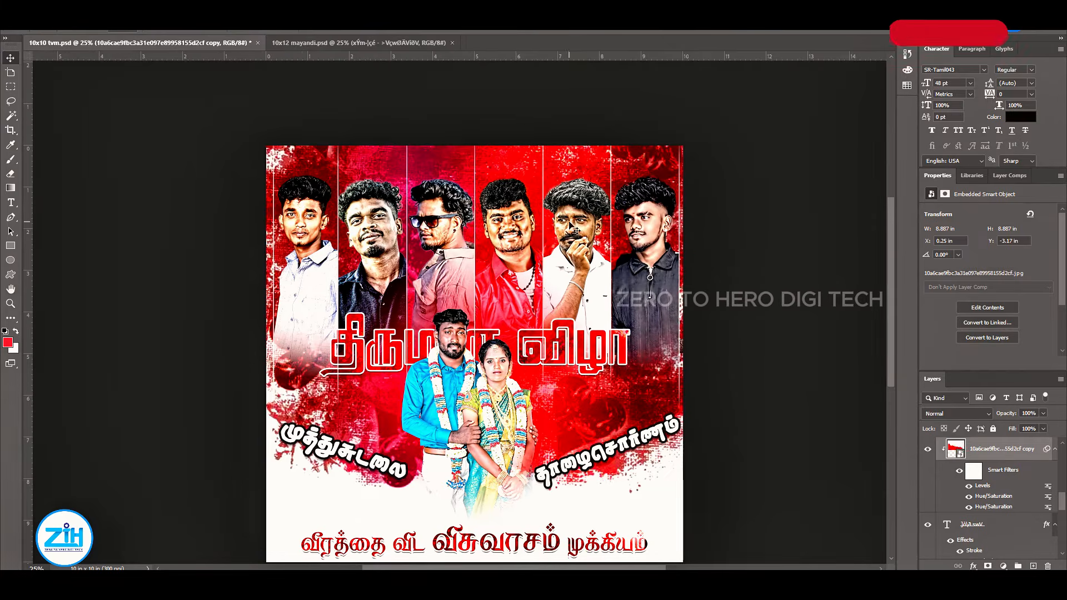
- Rotate the golden light streak image to run horizontally across the heading
right_click(544, 238)
click(561, 244)
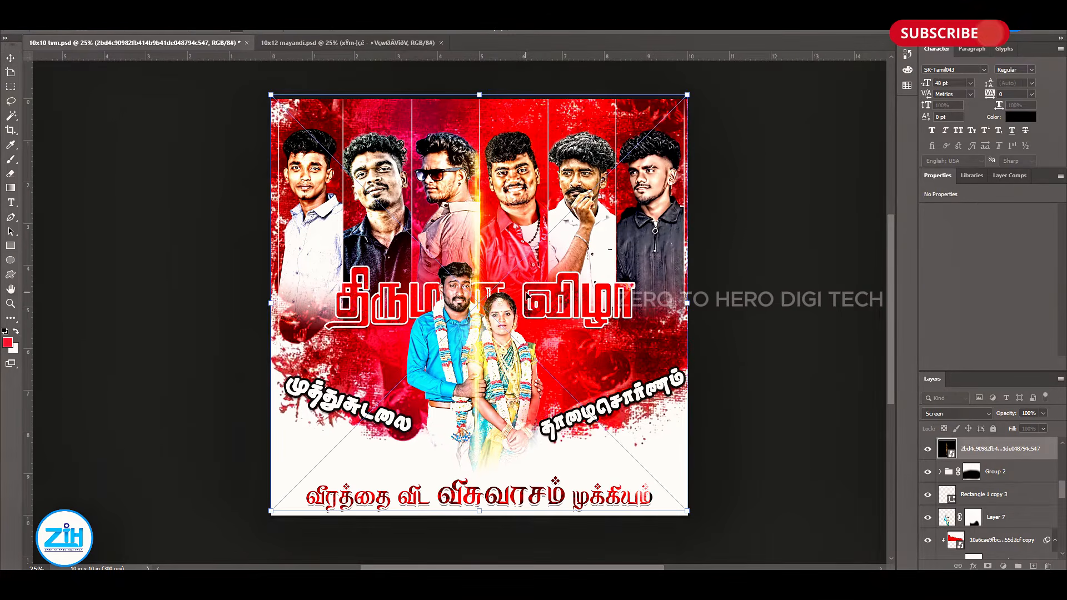
drag(701, 84, 709, 512)
key(Return)
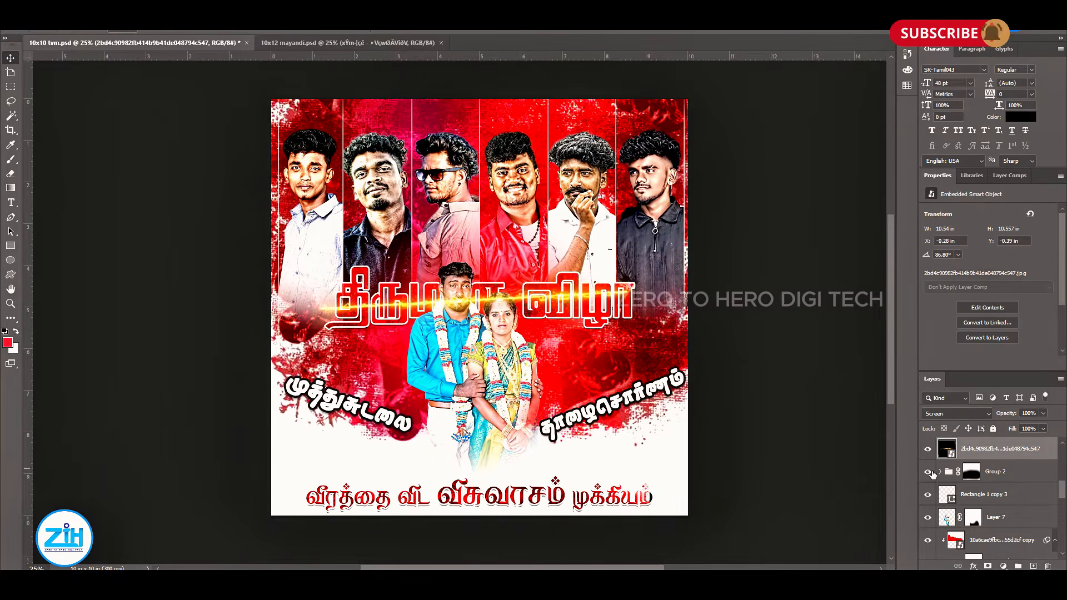
- Clip the light streak to the heading beneath Layer 7 and enlarge it to about 19.6 in wide
drag(1017, 451, 990, 532)
drag(990, 533, 990, 529)
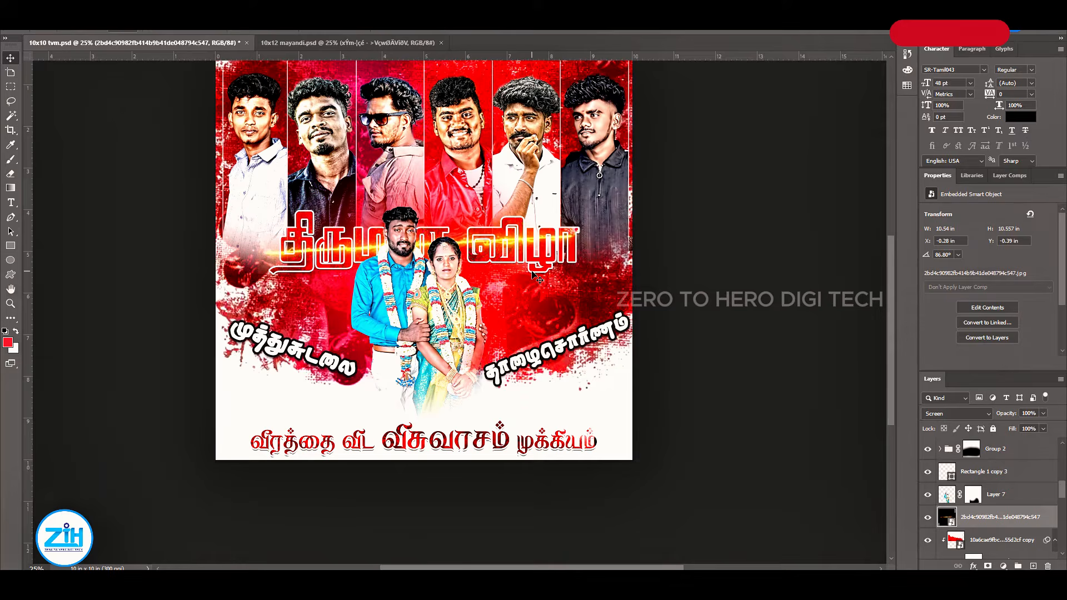
key(ctrl+alt+g)
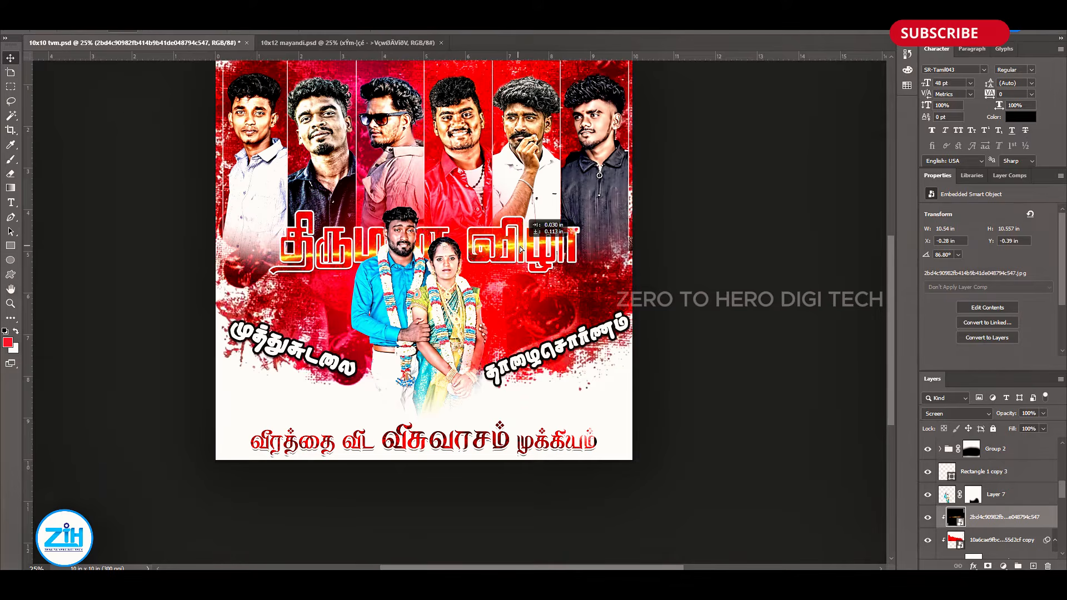
key(ctrl+t)
drag(644, 239, 824, 229)
drag(594, 306, 581, 305)
key(Return)
- Place an unclipped copy of the light streak behind the couple below the heading and adjust its Hue/Saturation
mouse_move(533, 250)
mouse_down()
mouse_move(536, 295)
mouse_move(519, 314)
mouse_move(574, 298)
mouse_up()
drag(575, 298, 547, 249)
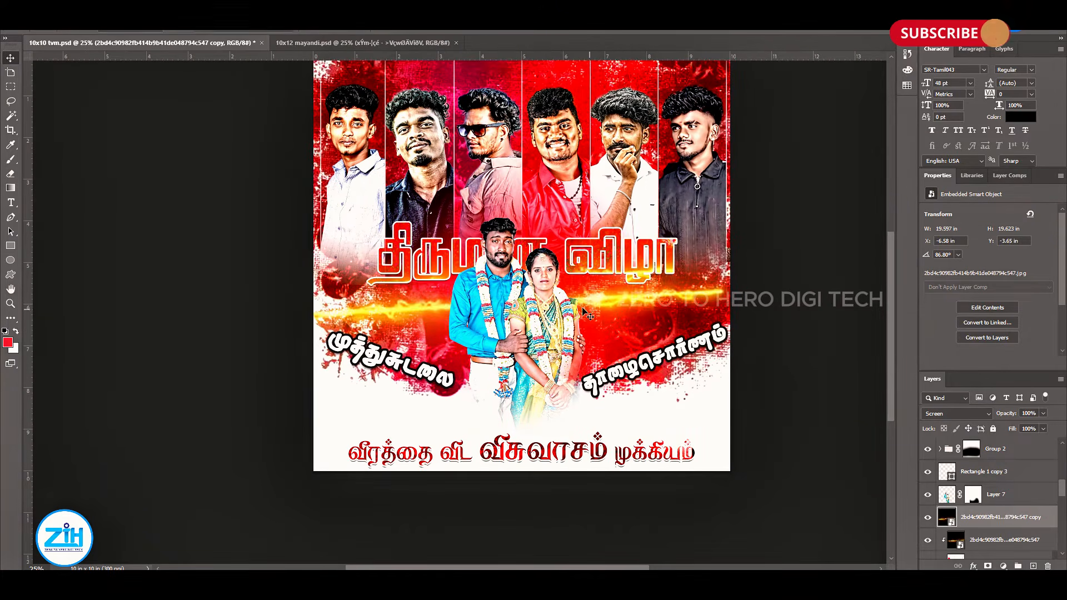
key(ctrl+u)
drag(503, 217, 554, 221)
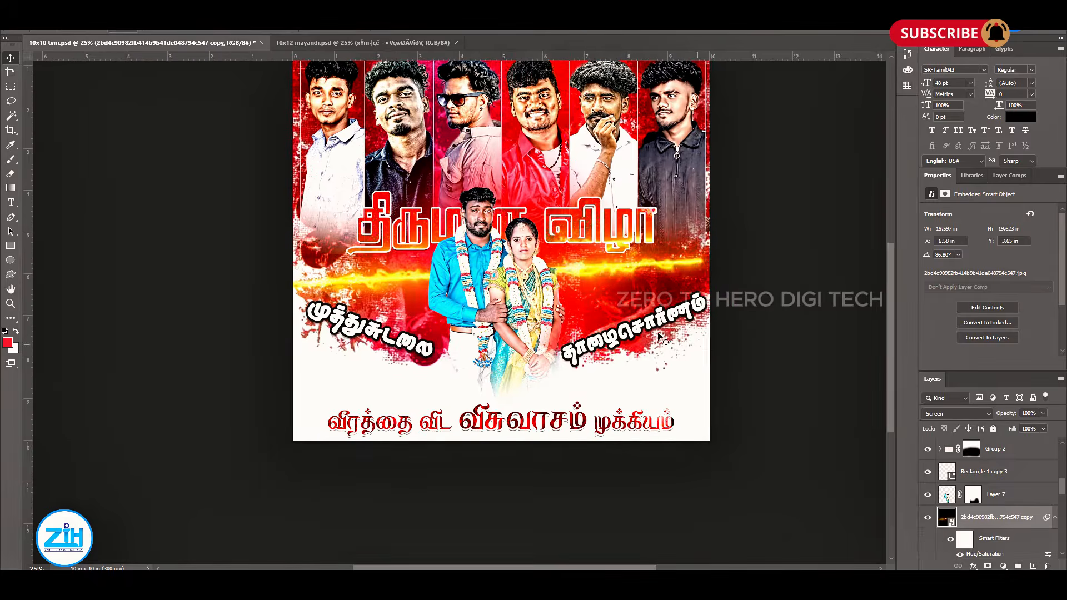
- Resize the streak copy to about 21.0 × 13.6 in and set the upper streak copy's hue to about -45
drag(850, 244, 858, 240)
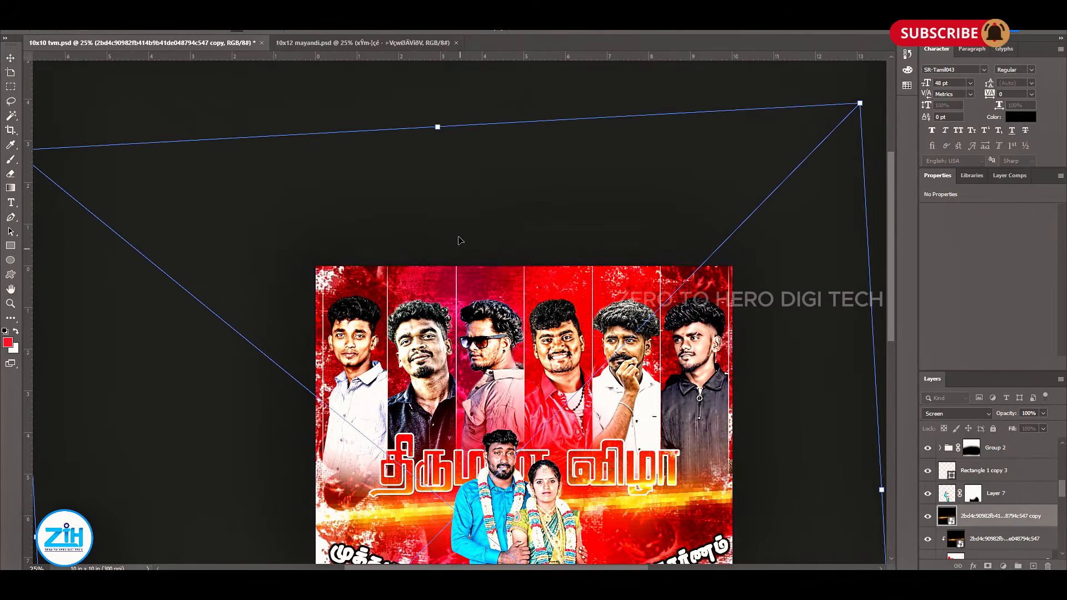
drag(477, 178, 486, 307)
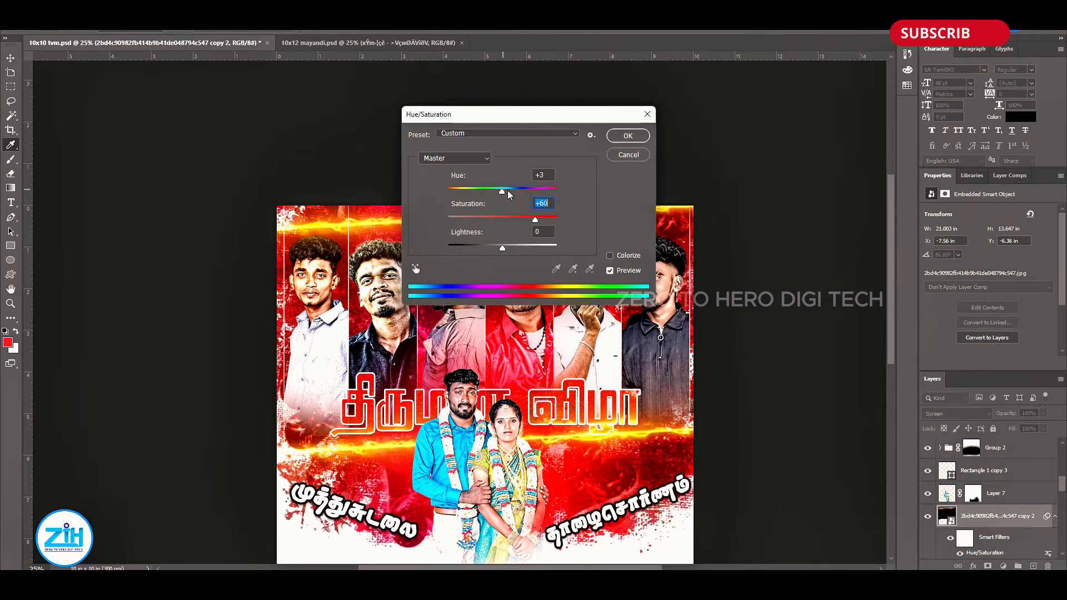
drag(502, 191, 478, 192)
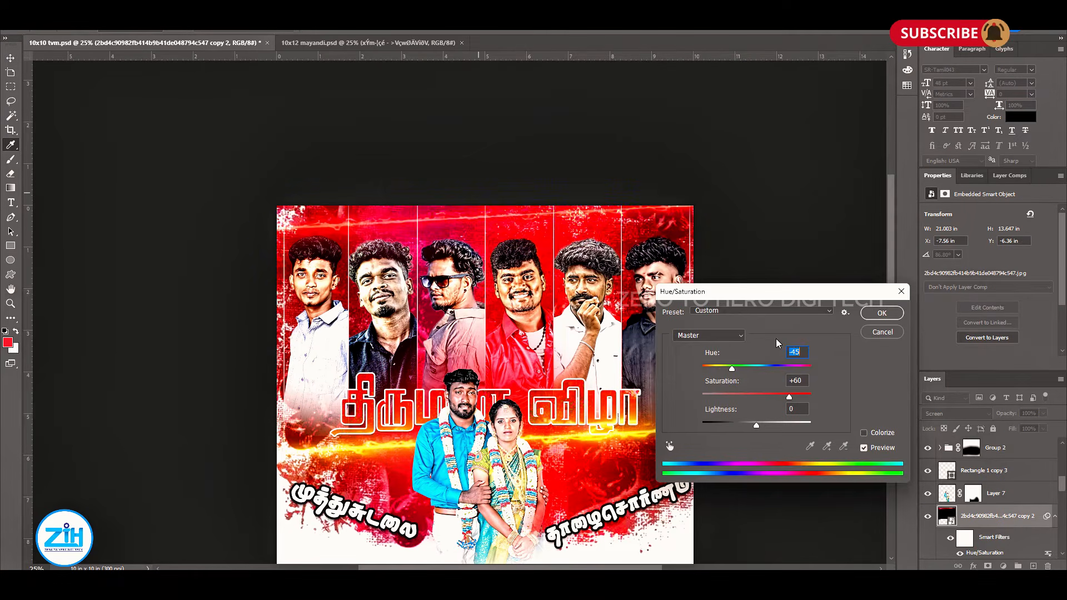
mouse_move(728, 366)
mouse_down()
mouse_move(716, 366)
mouse_move(749, 365)
mouse_move(715, 372)
mouse_move(733, 367)
mouse_up()
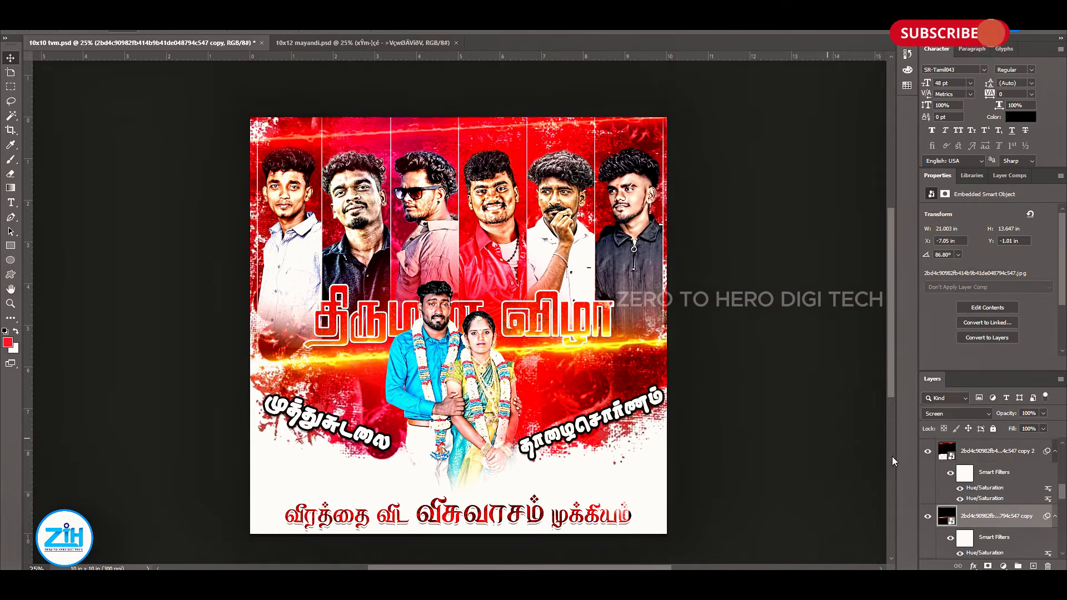
- Arrange an orange glow behind the couple and the red WELCOME and ALL GUYS texts on either side above the slogan
double_click(559, 424)
drag(559, 430, 569, 423)
drag(543, 464, 532, 376)
drag(494, 256, 525, 404)
drag(527, 311, 511, 512)
- Apply Levels to the second man's photo on Layer 2 with a midtone value of 1.05
right_click(266, 224)
right_click(315, 209)
click(352, 248)
key(ctrl+l)
drag(794, 385, 792, 386)
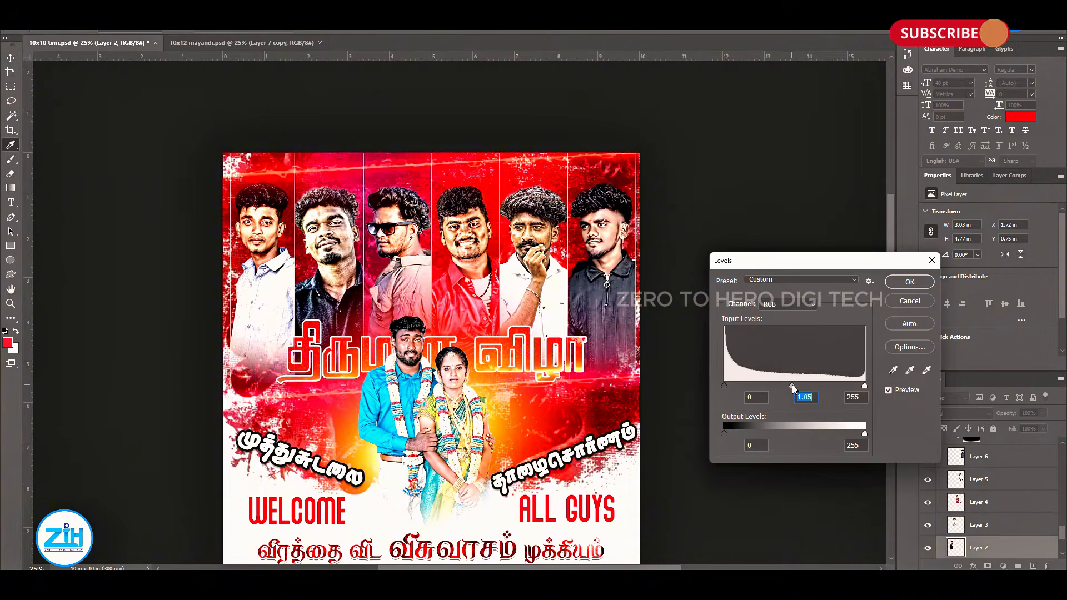
key(Return)
- Brighten the sixth man's photo on Layer 6 with Levels, lowering the white input and lifting the midtones
drag(600, 234, 600, 261)
click(600, 262)
right_click(600, 277)
click(628, 312)
key(ctrl+l)
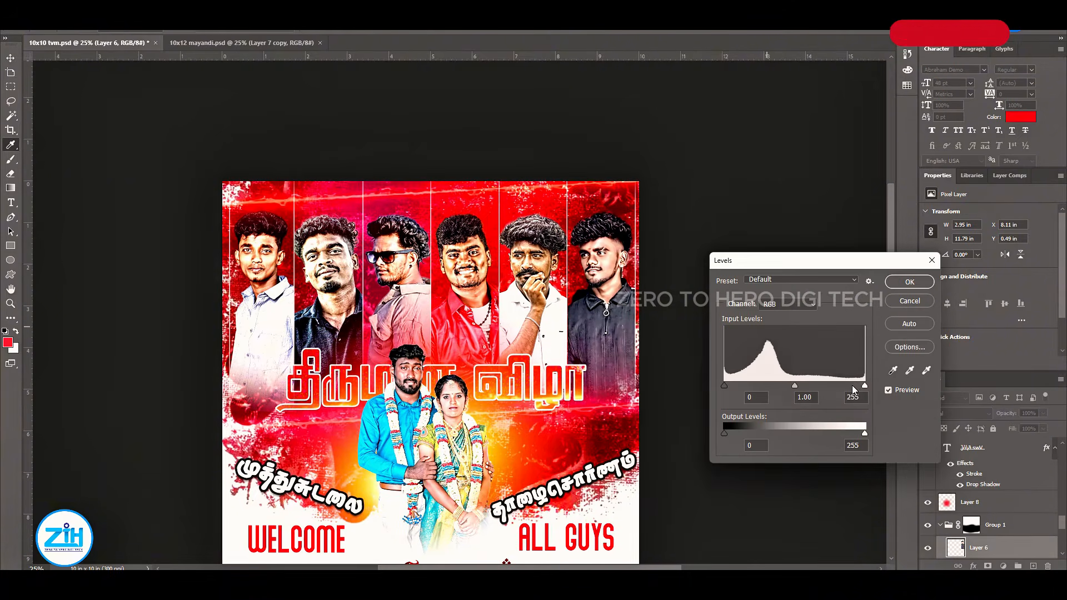
drag(864, 385, 856, 383)
drag(790, 386, 786, 386)
click(910, 282)
- Adjust the Levels of the fifth and fourth men's photos on Layer 5 and Layer 4
right_click(532, 271)
click(561, 306)
key(ctrl+l)
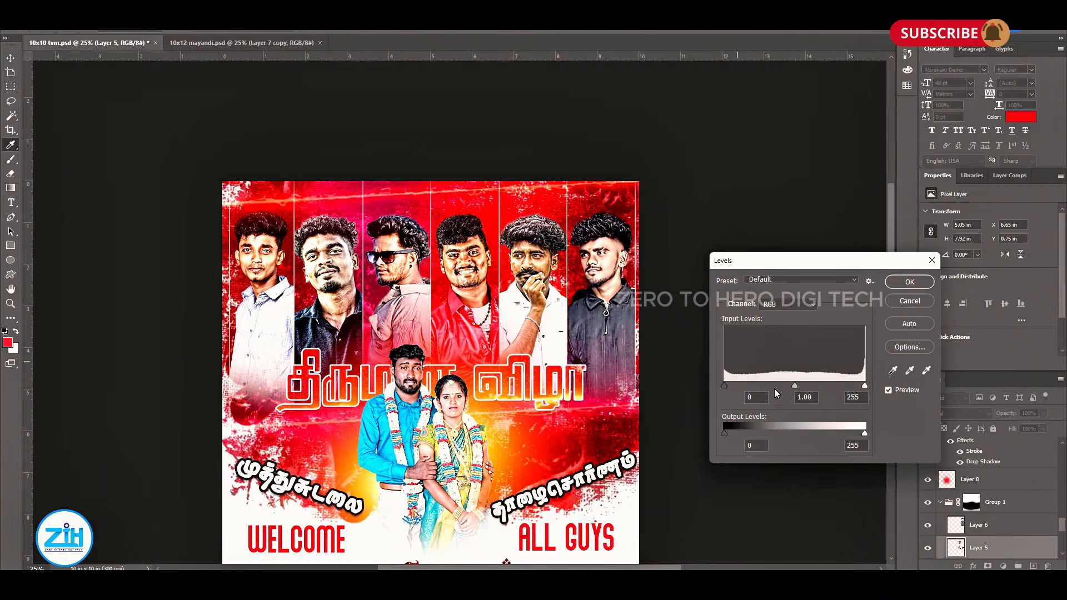
click(908, 282)
right_click(475, 259)
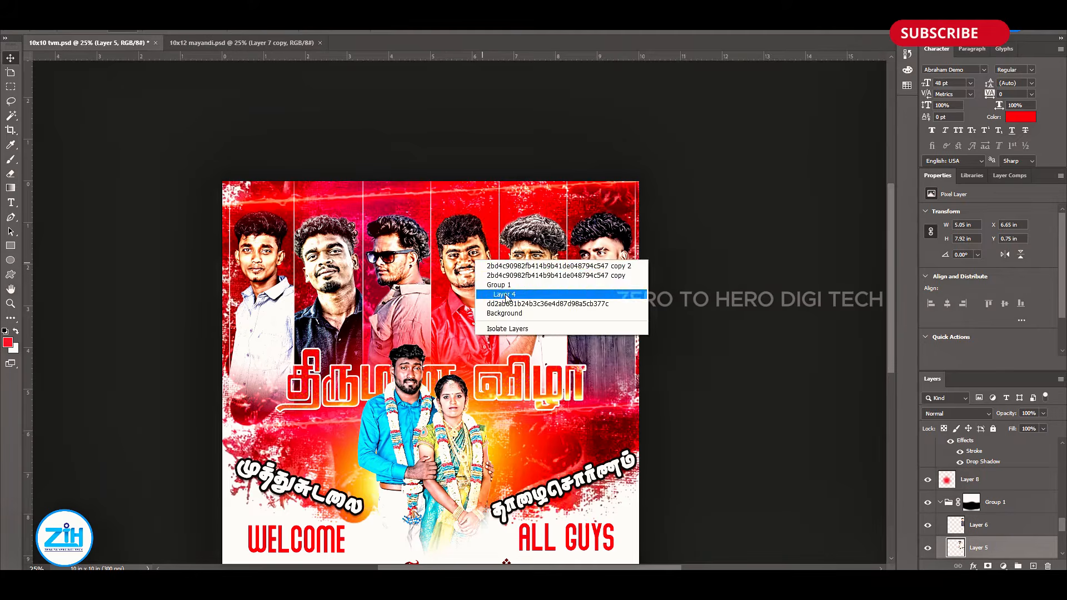
click(500, 300)
key(ctrl+l)
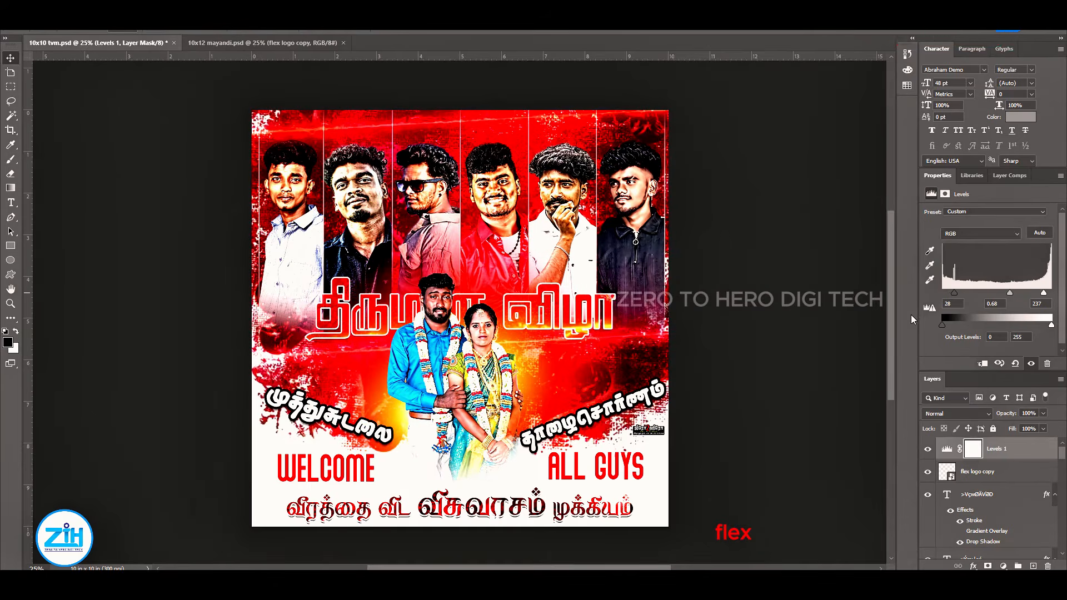
- Mask the Levels 1 adjustment out of the upper part of the banner with a large soft 5000 px brush
right_click(384, 310)
click(848, 369)
key(bracketright)
key(bracketright)
key(bracketright)
key(bracketright)
key(bracketright)
key(bracketright)
key(bracketright)
key(bracketright)
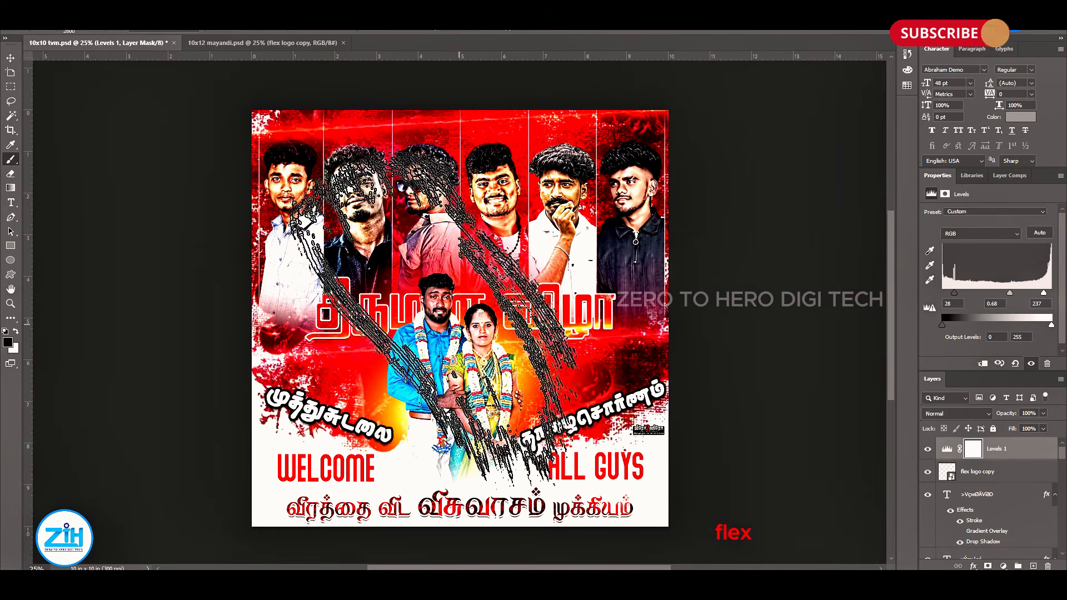
right_click(497, 325)
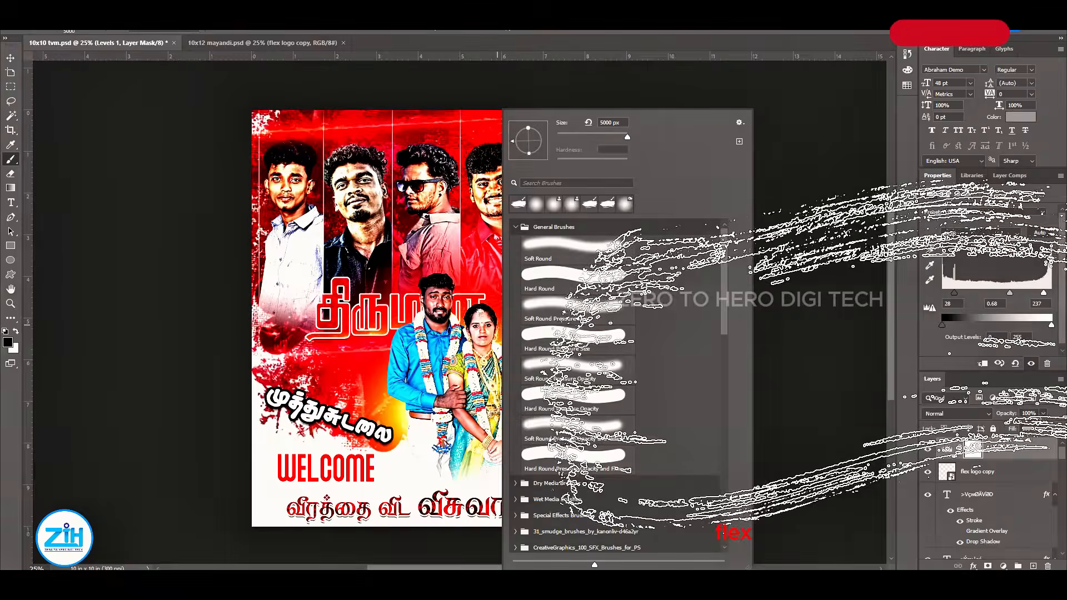
click(806, 364)
click(535, 216)
drag(762, 228, 773, 179)
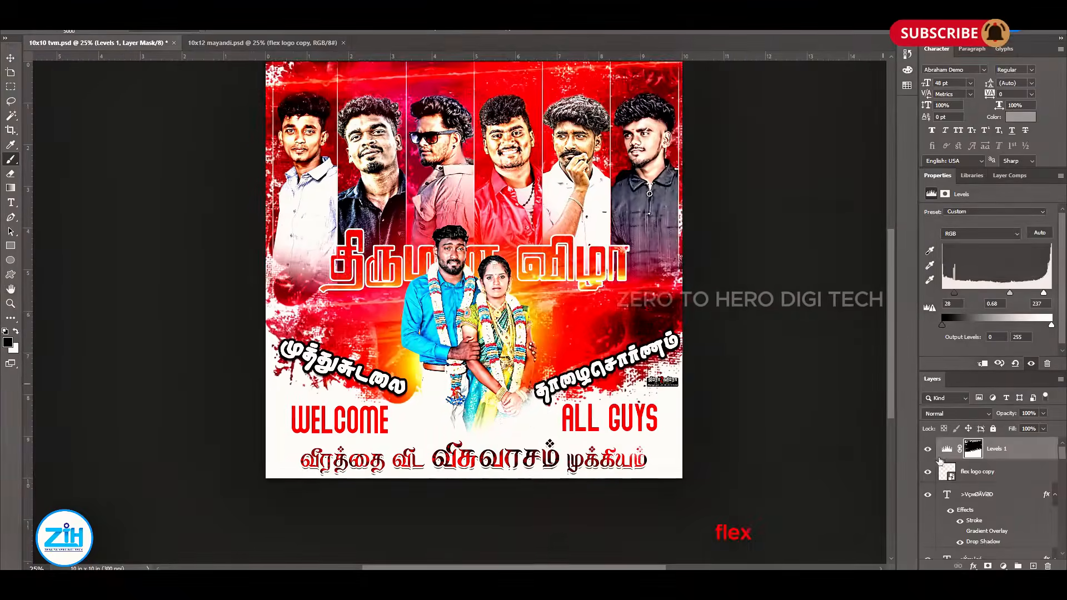
- Touch up the Levels 1 mask near the banner's lower-right edge and reduce the brush size
click(684, 410)
drag(744, 414, 766, 483)
key(bracketleft)
key(bracketleft)
key(bracketleft)
key(bracketleft)
key(bracketleft)
key(bracketleft)
key(bracketleft)
key(bracketleft)
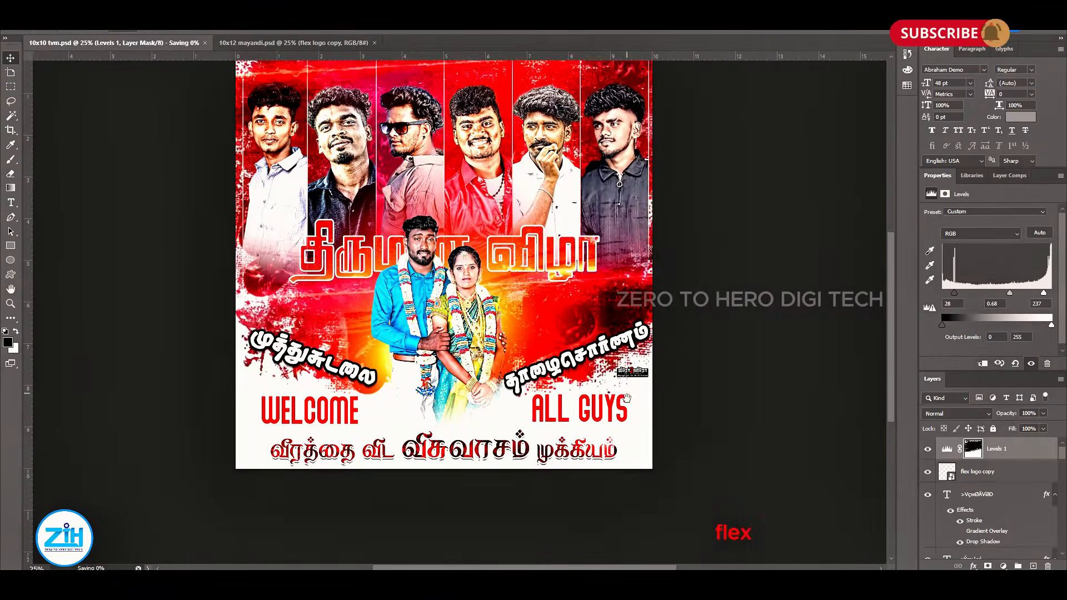
- Place the dark red texture above the background layer and erase its lower part with a large soft eraser
click(498, 251)
key(Return)
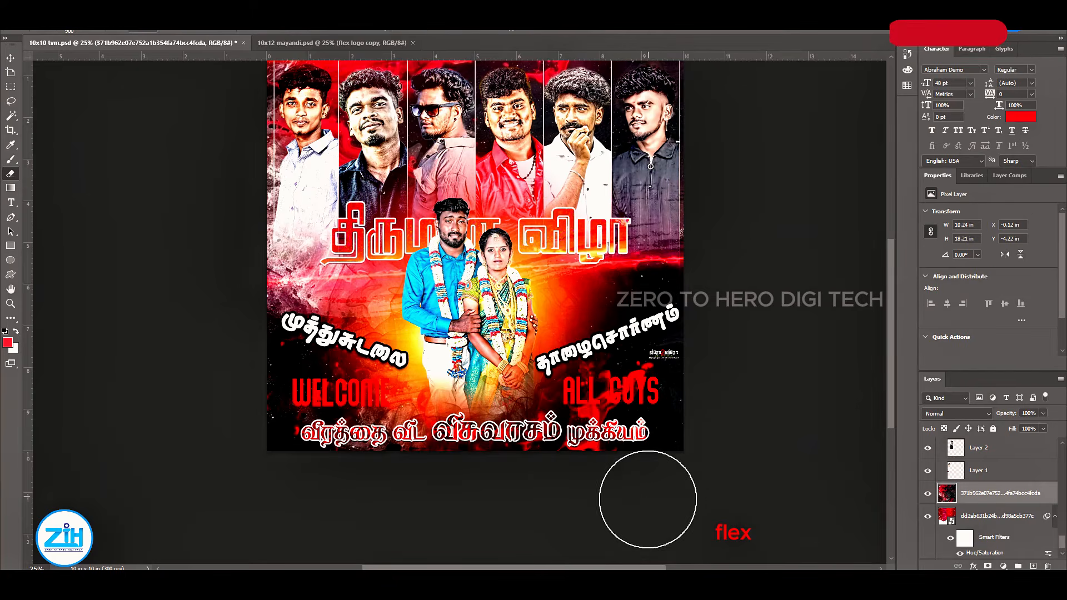
drag(311, 467, 719, 473)
key(bracketright)
key(bracketright)
key(bracketright)
key(bracketright)
key(bracketright)
key(bracketright)
key(bracketright)
key(bracketright)
key(bracketright)
key(bracketright)
mouse_move(526, 477)
mouse_down()
mouse_move(579, 438)
mouse_move(290, 408)
mouse_up()
drag(654, 421, 654, 488)
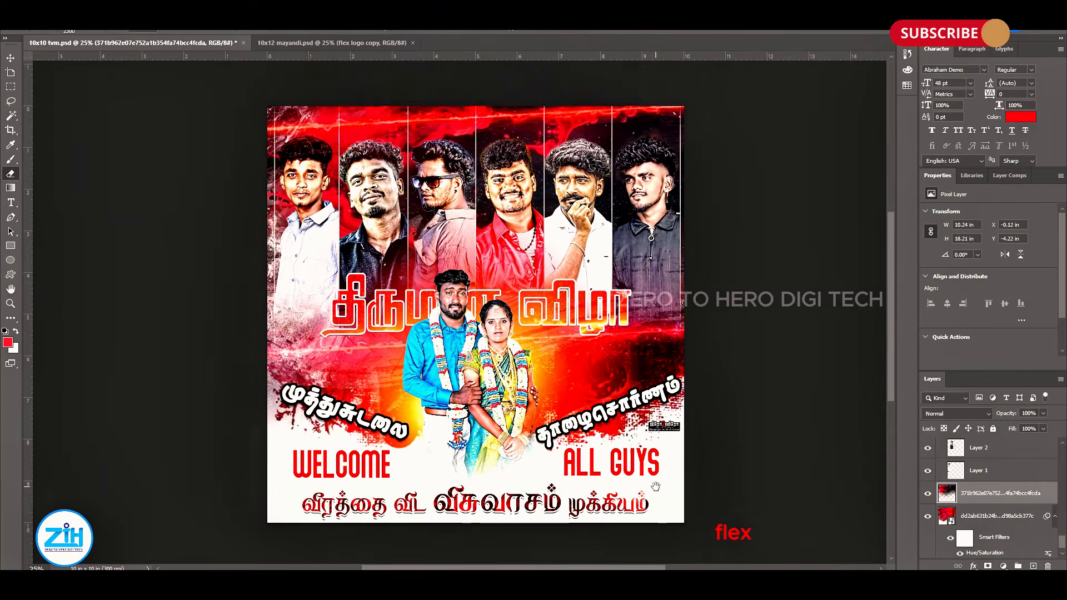
- Erase a little more of the dark texture along the banner's lower edge
key(v)
drag(625, 444, 668, 450)
key(e)
mouse_move(583, 558)
mouse_down()
mouse_move(594, 464)
mouse_move(595, 548)
mouse_up()
key(v)
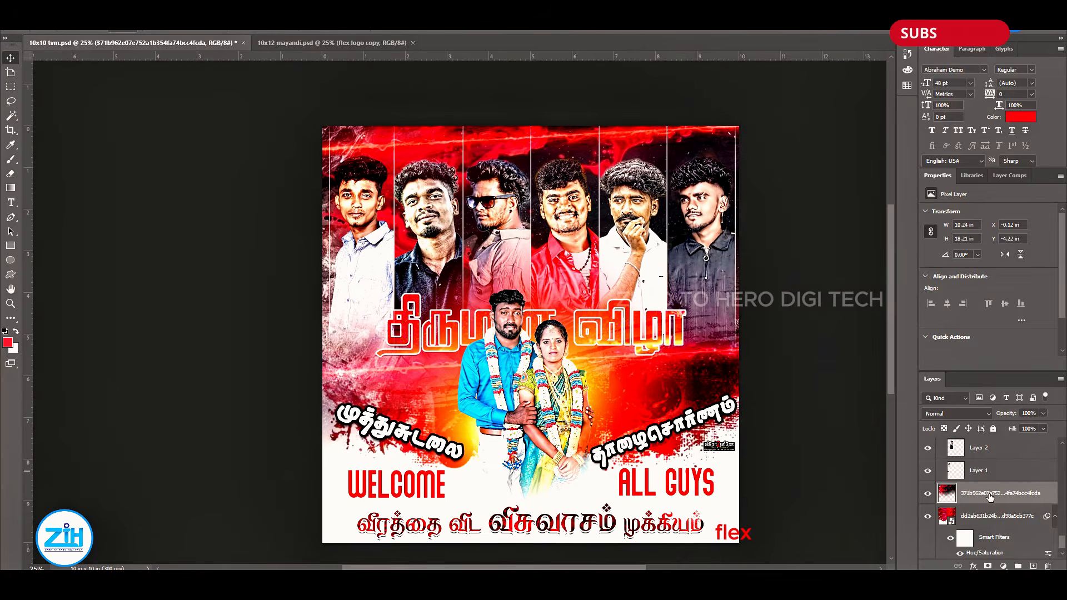
- Apply Levels to the dark texture layer with input values 24, 0.88 and 238
key(ctrl+u)
click(1021, 197)
drag(861, 387, 758, 408)
key(ctrl+l)
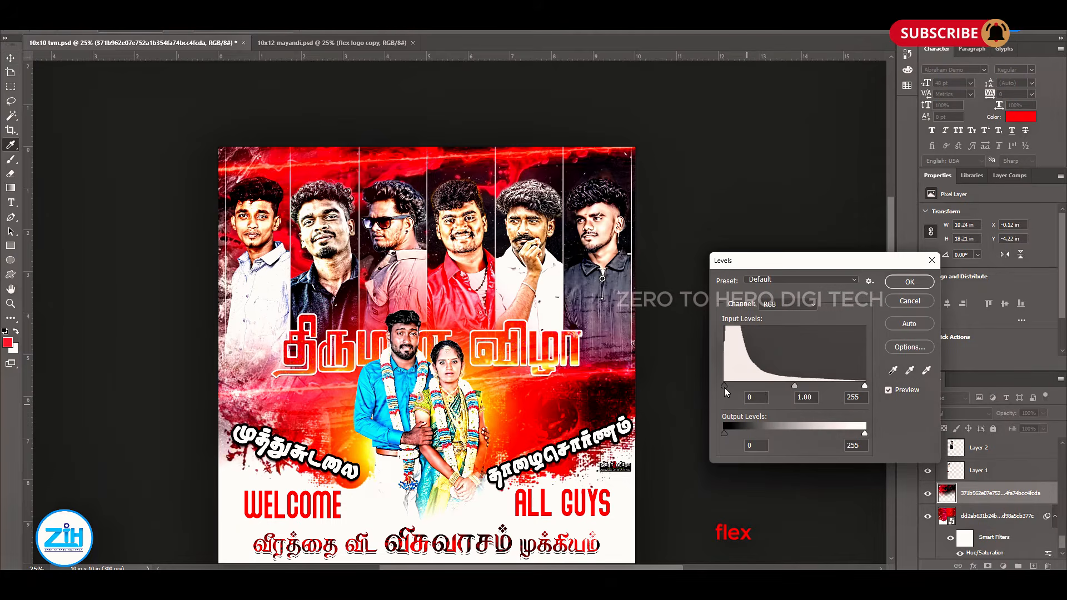
drag(864, 385, 855, 385)
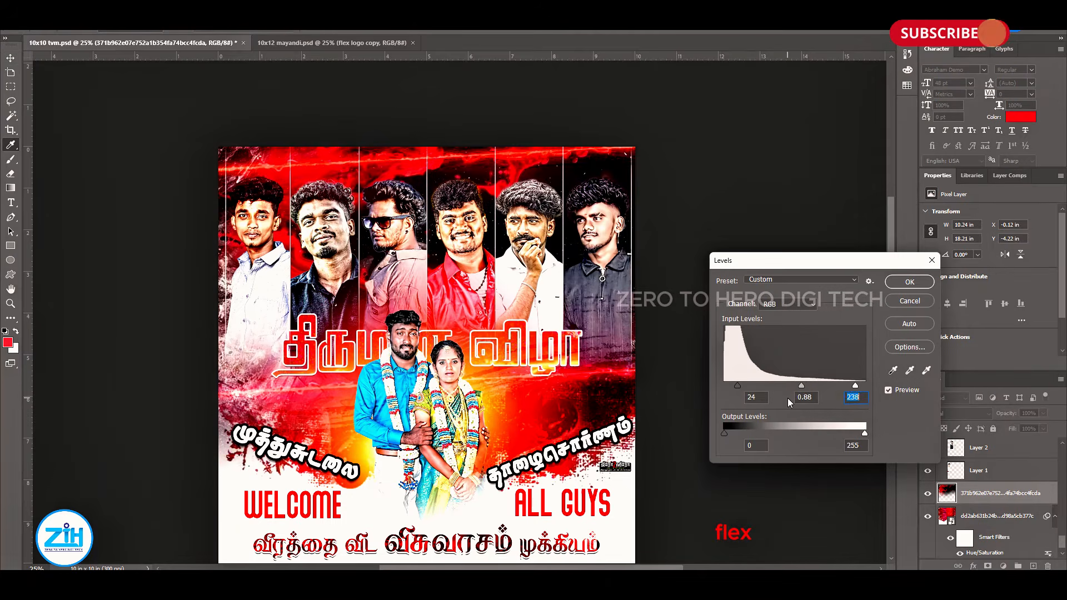
click(904, 284)
- Try erasing the dark texture behind the men in the upper part of the banner
drag(319, 262, 431, 312)
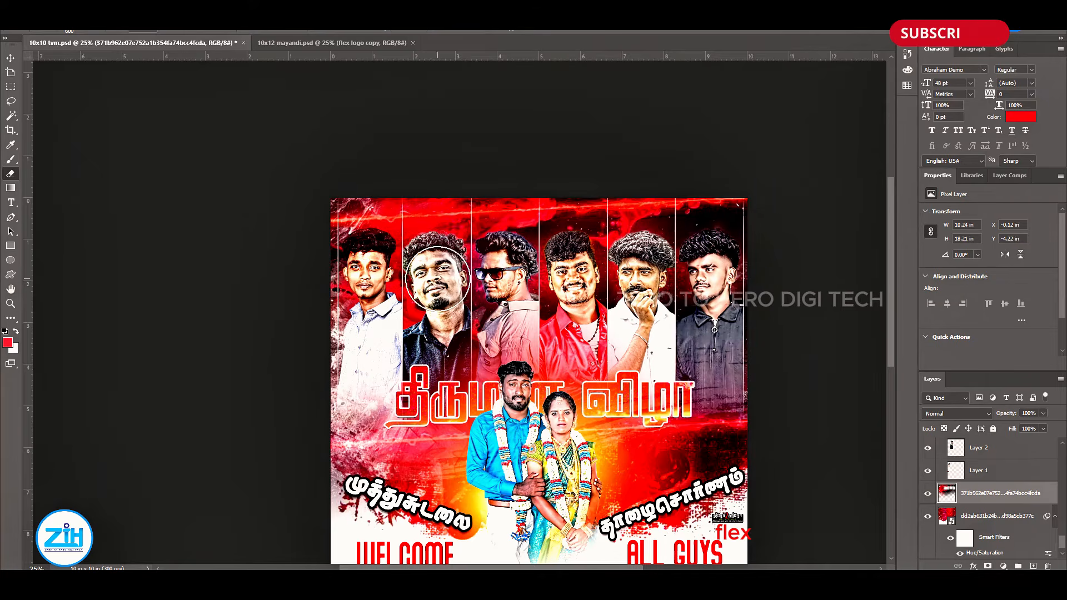
drag(640, 428, 602, 358)
- Save a JPEG copy of the banner in the tiruvampalapuram folder
key(ctrl+alt+s)
click(188, 459)
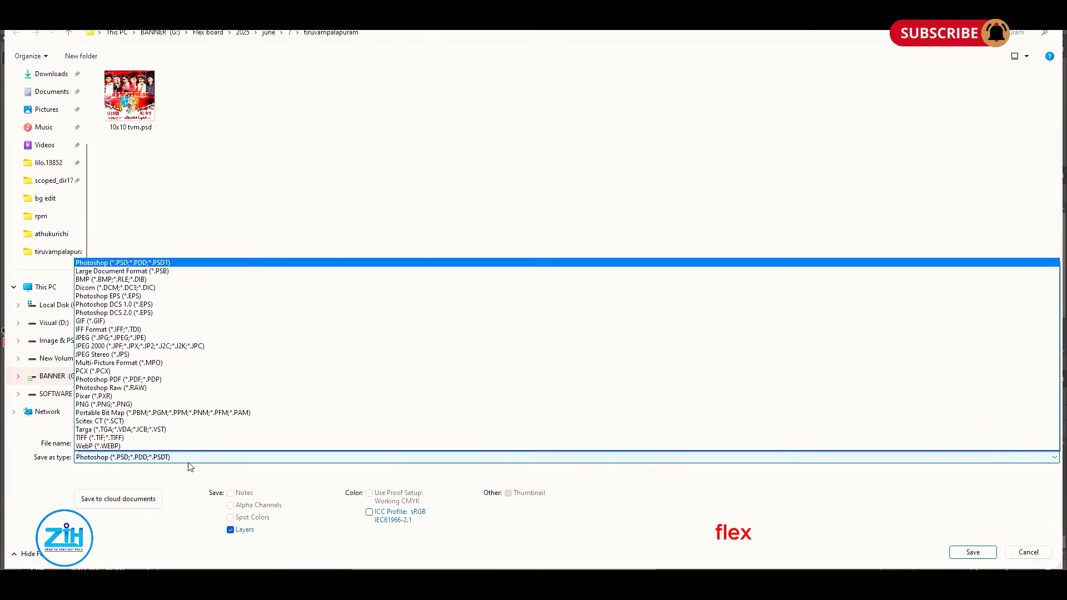
click(192, 345)
click(980, 555)
click(764, 143)
- Set the stroke colour of the Tamil wedding heading to black (000000)
right_click(653, 318)
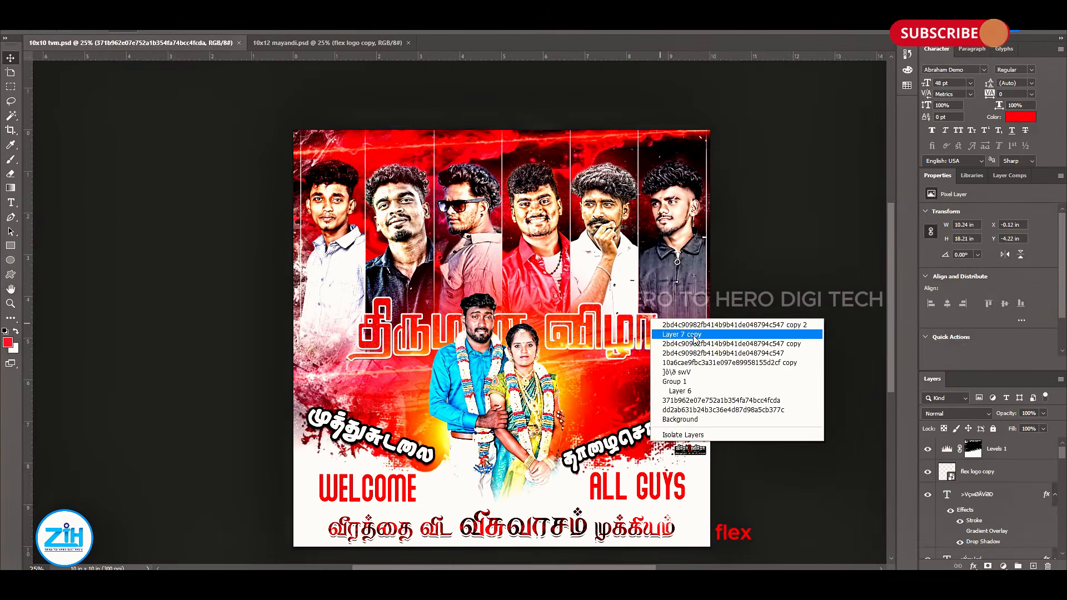
click(686, 374)
double_click(973, 541)
click(804, 420)
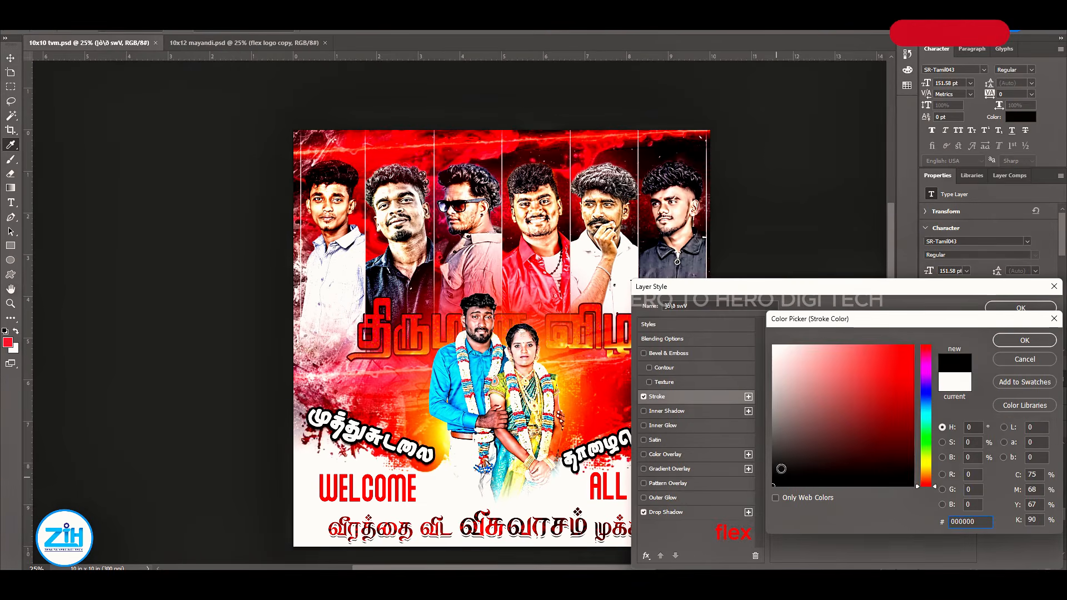
click(1025, 341)
click(1019, 311)
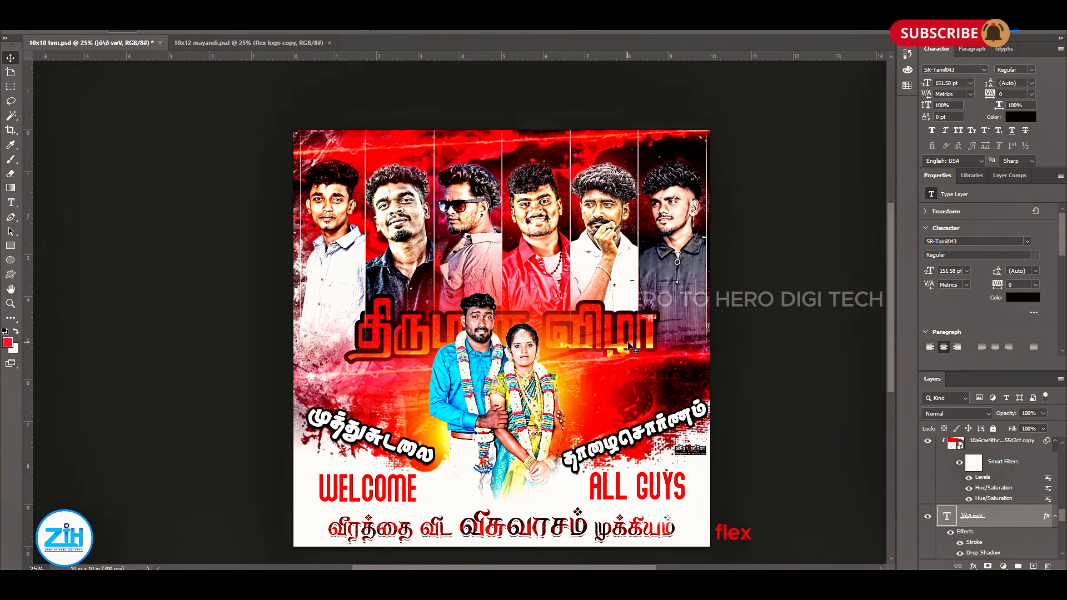
right_click(582, 339)
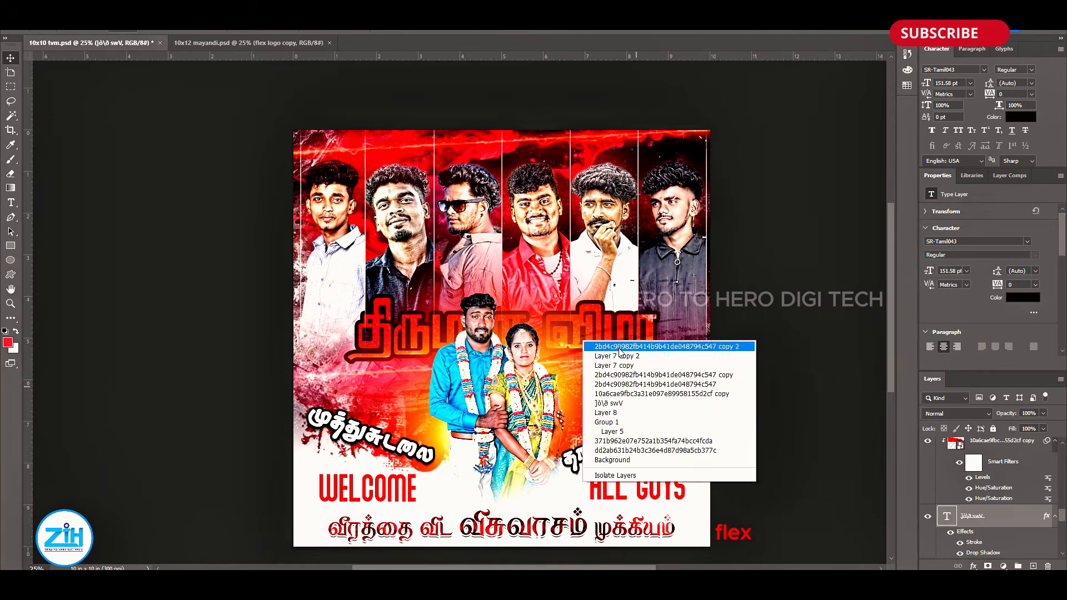
click(599, 347)
drag(583, 346, 588, 383)
key(ctrl+z)
right_click(585, 347)
click(616, 381)
key(ctrl+z)
scroll(586, 355, up, 1)
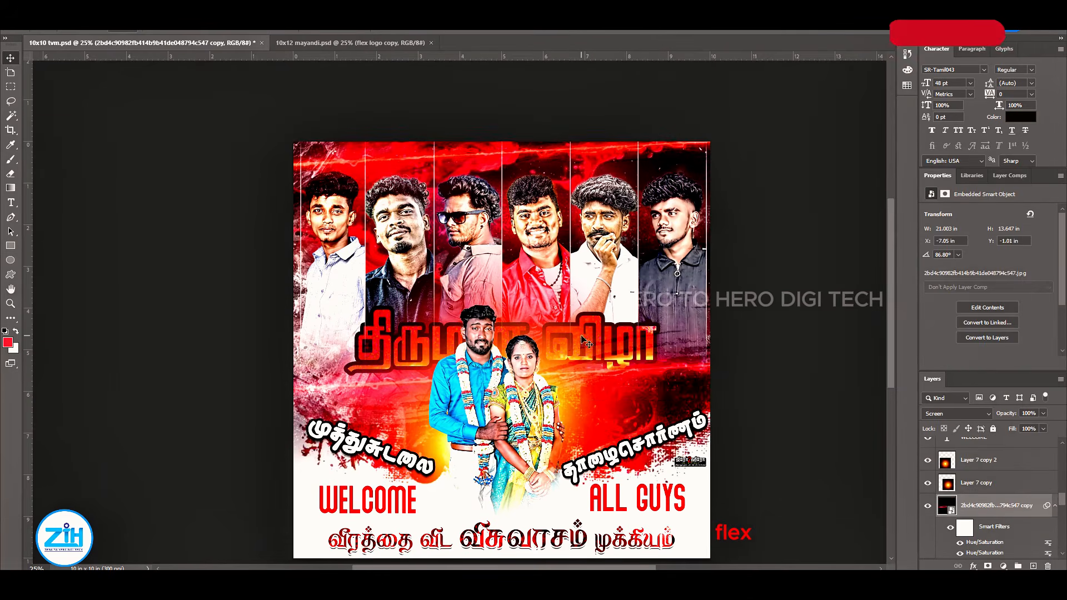
- Move the red texture clipped inside the heading, enlarge it to about 9.25 in and rotate it about -0.64°
right_click(582, 335)
click(624, 391)
drag(566, 341, 562, 388)
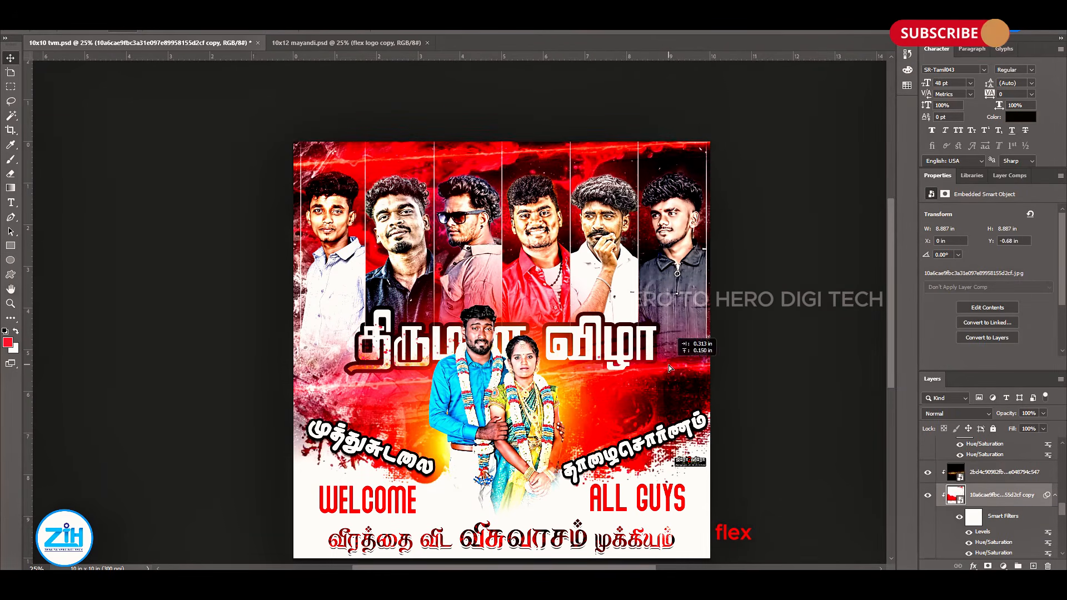
drag(668, 365, 668, 353)
key(ctrl+t)
drag(717, 361, 727, 302)
drag(651, 358, 656, 415)
drag(729, 334, 726, 391)
drag(671, 131, 686, 124)
key(Return)
- Reposition the heading's clipped red texture so the first letters stay red and the last word stays mostly white
drag(594, 370, 571, 359)
drag(633, 353, 627, 371)
drag(626, 371, 618, 345)
drag(680, 366, 664, 381)
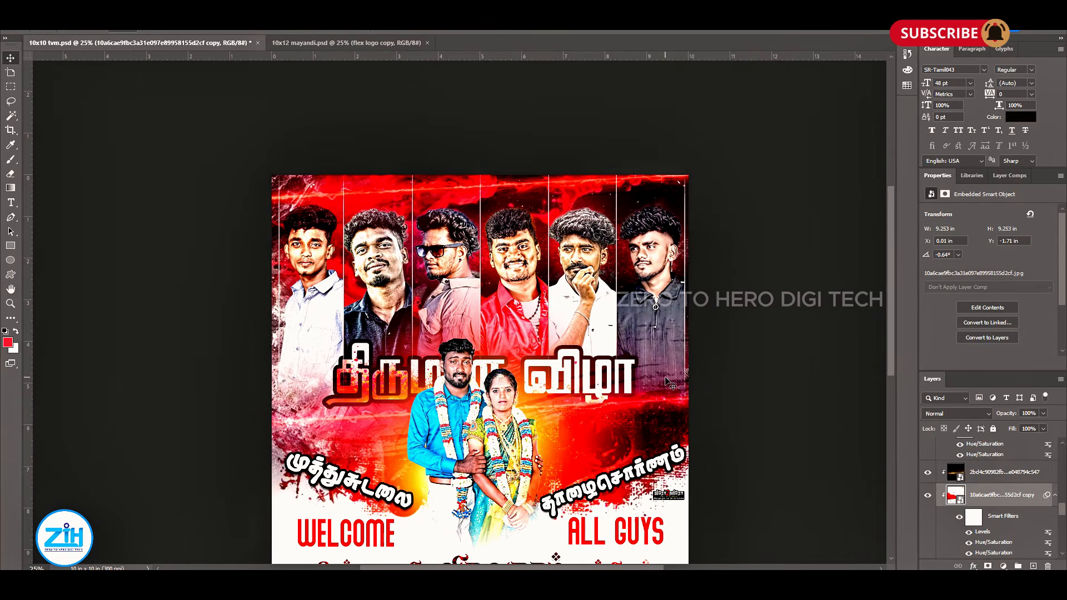
scroll(658, 381, down, 4)
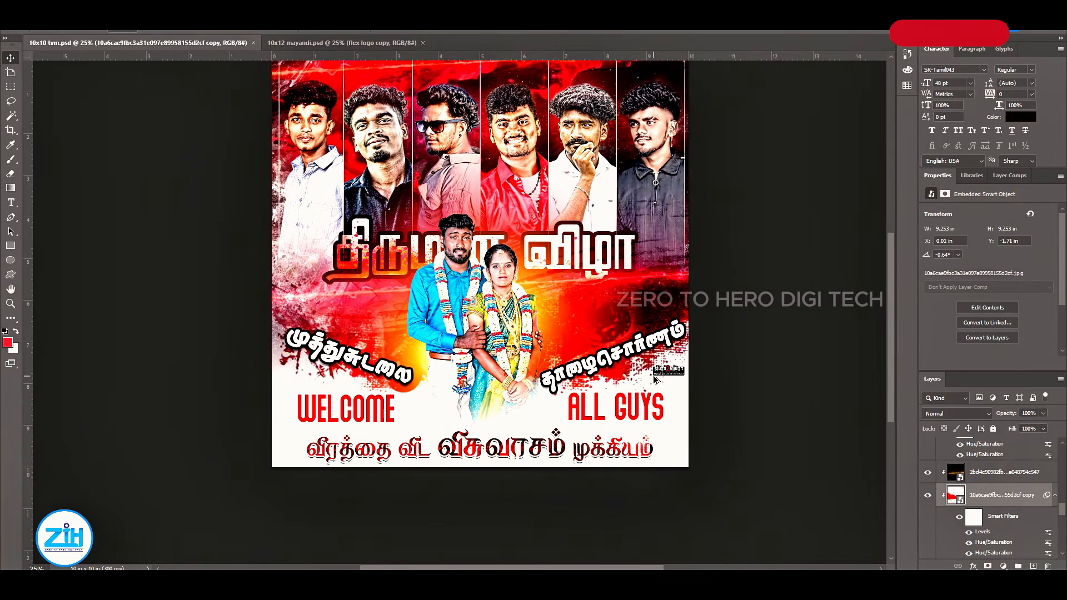
- Select the heading text together with its clipped texture and shift both slightly to the left
right_click(569, 246)
click(596, 311)
right_click(569, 265)
shift+click(603, 331)
drag(581, 267, 575, 268)
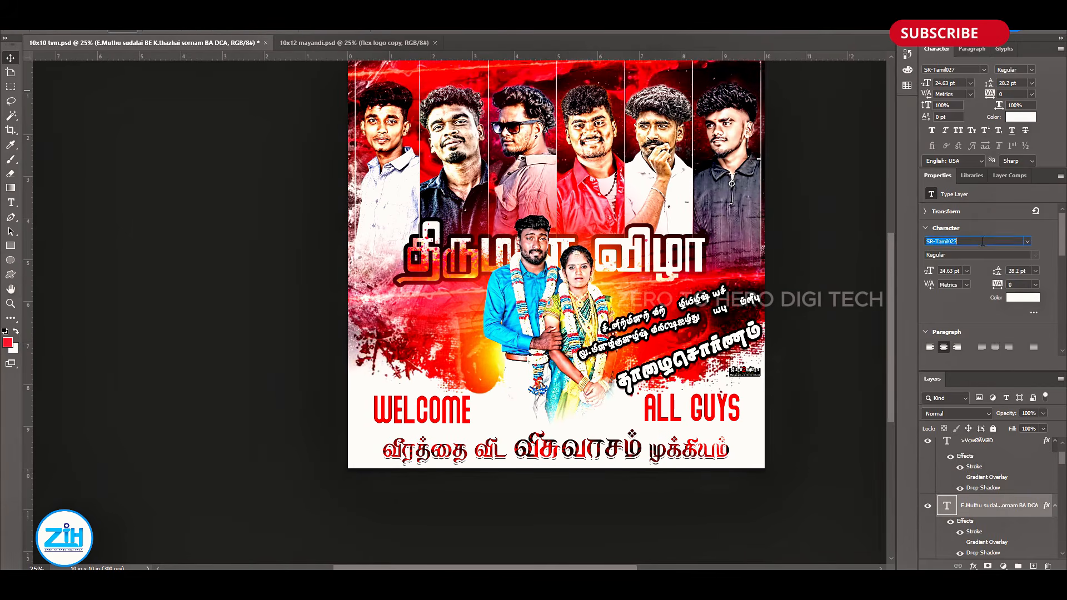
- Set the font of the couple's two-line names text to Arial Bold
text(arial)
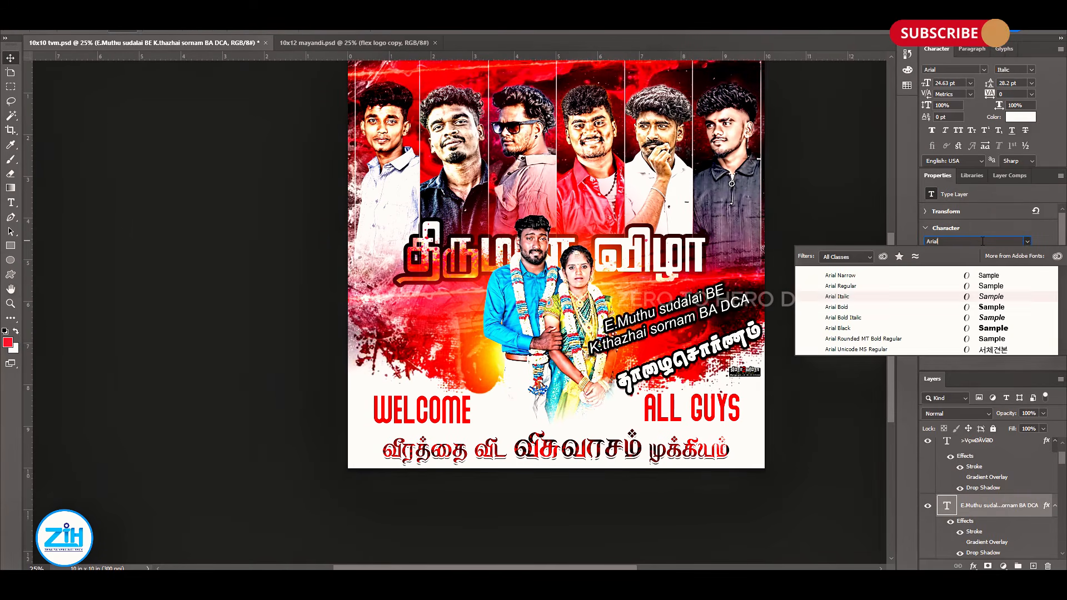
key(Down)
key(Down)
key(Down)
key(Up)
key(Up)
key(Up)
key(Return)
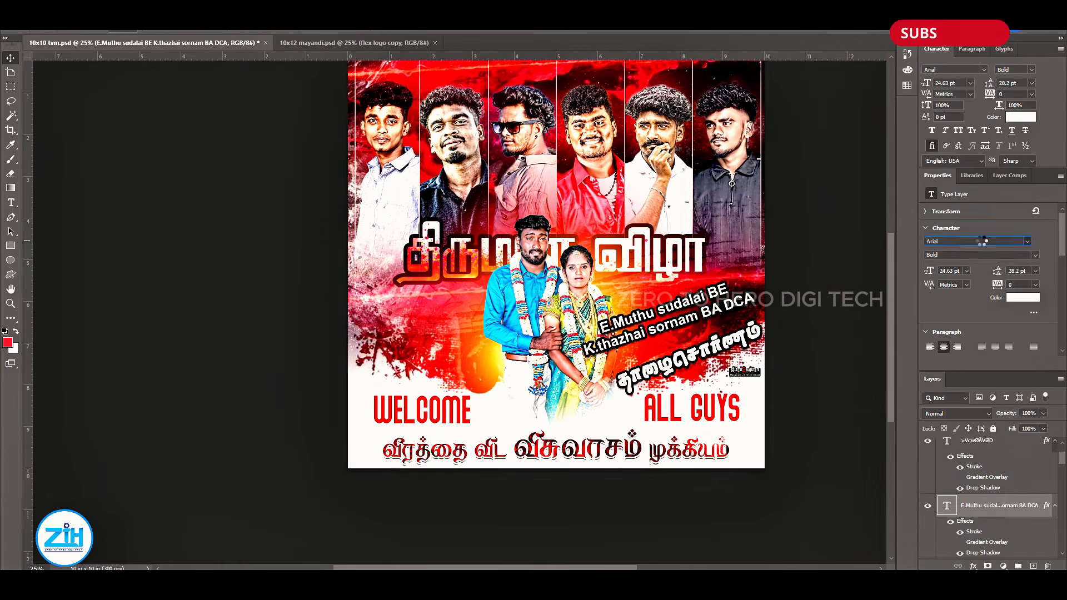
- Delete the old Tamil name below the couple's names text
right_click(752, 339)
click(801, 354)
key(Delete)
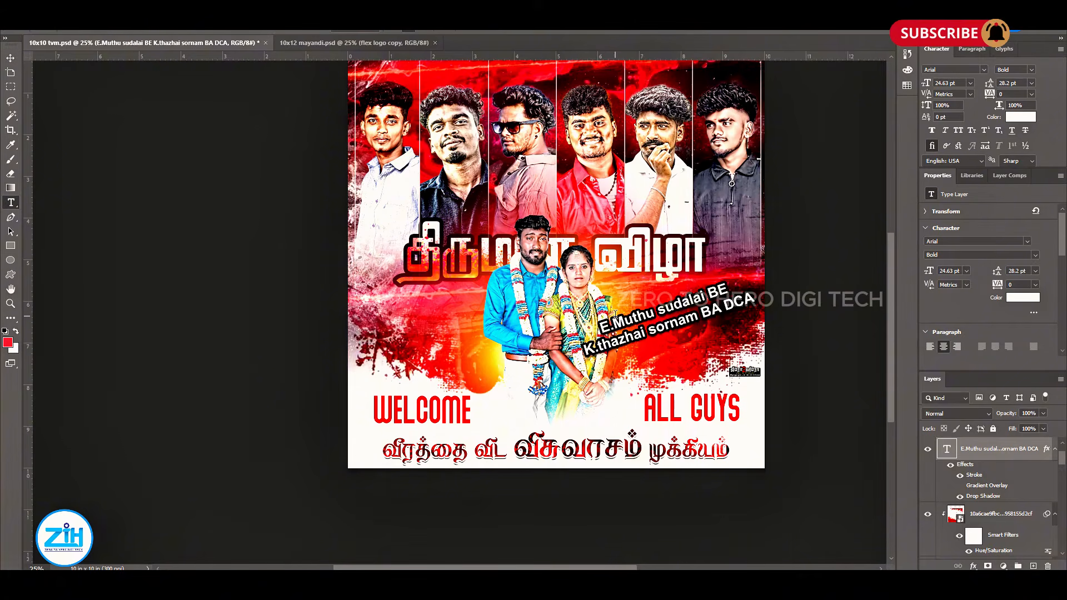
- Reduce the size of the degree abbreviations BA DCA and BE in the couple's names text
key(ctrl+shift+comma)
key(ctrl+shift+comma)
key(ctrl+shift+comma)
key(ctrl+shift+comma)
double_click(724, 289)
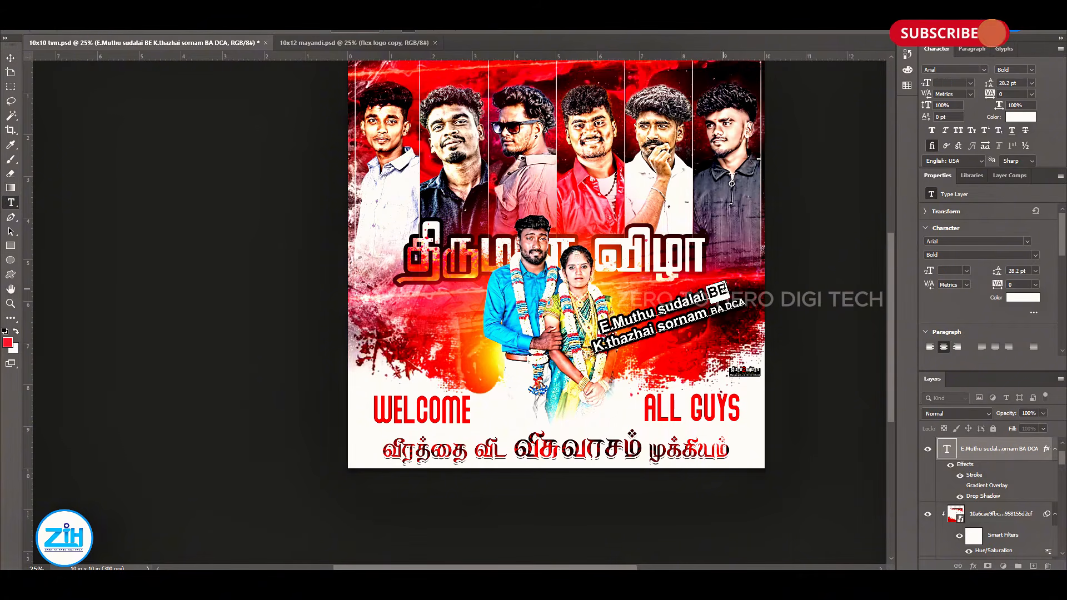
key(ctrl+Return)
- Move the couple's names text to the bride's side and scale it down to about 3.5 in wide
key(v)
drag(653, 325, 670, 348)
key(ctrl+t)
drag(768, 300, 760, 304)
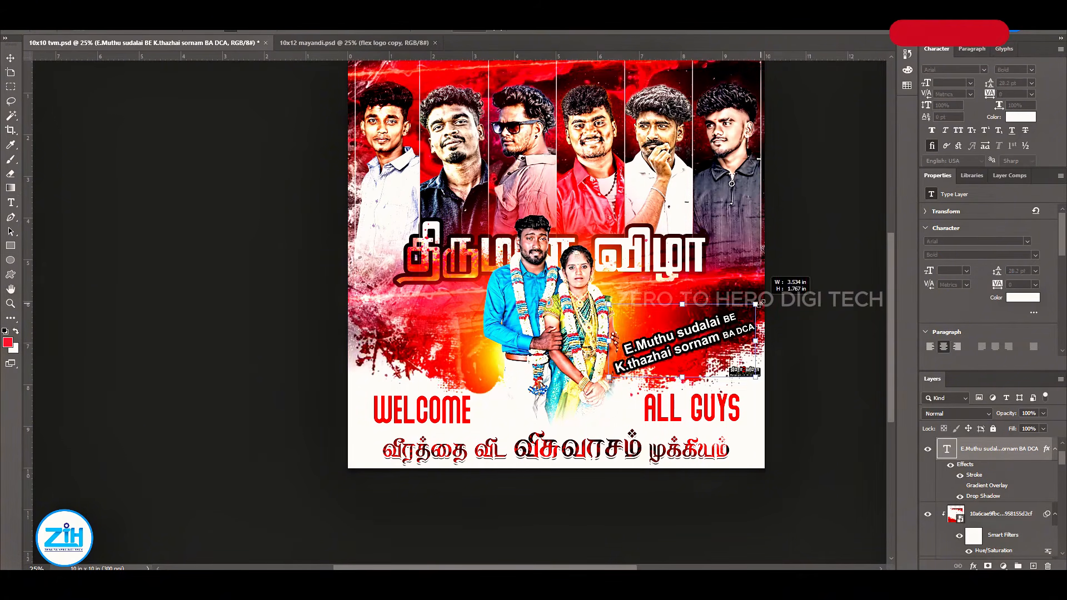
key(Return)
drag(704, 340, 710, 303)
- Move the Tamil slogan and its texture up over the WELCOME and ALL GUYS line, and place a copy of WELCOME below
right_click(455, 381)
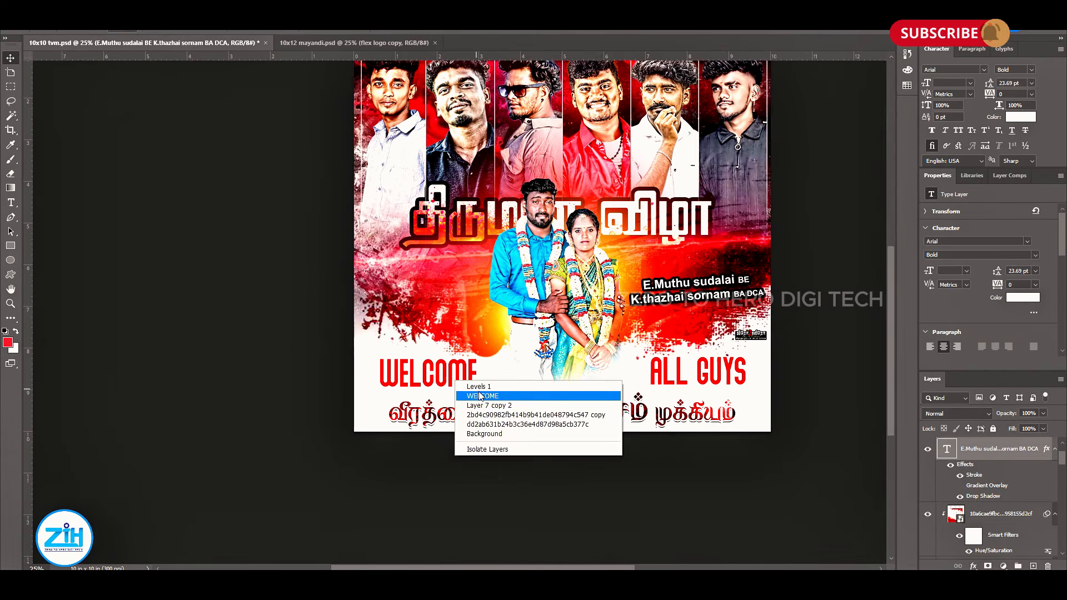
click(471, 395)
right_click(589, 404)
click(600, 420)
right_click(590, 419)
click(636, 444)
drag(581, 419, 583, 394)
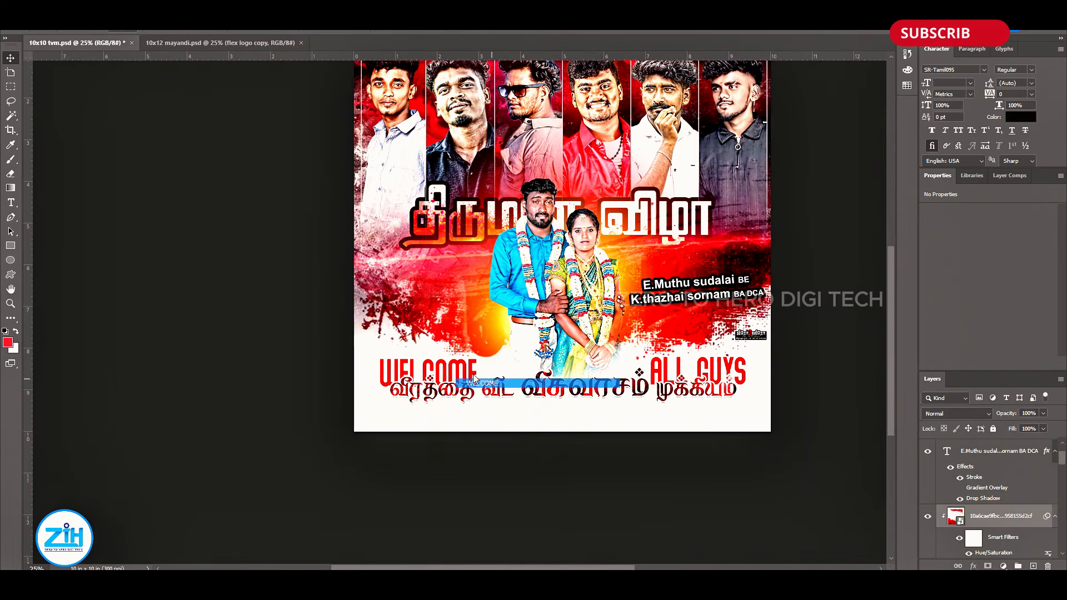
alt+drag(475, 379, 553, 426)
- Paste the shouting officer picture beside the groom, flip it horizontally and enlarge it
right_click(399, 285)
click(419, 291)
key(ctrl+v)
drag(569, 270, 423, 309)
key(ctrl+t)
right_click(421, 310)
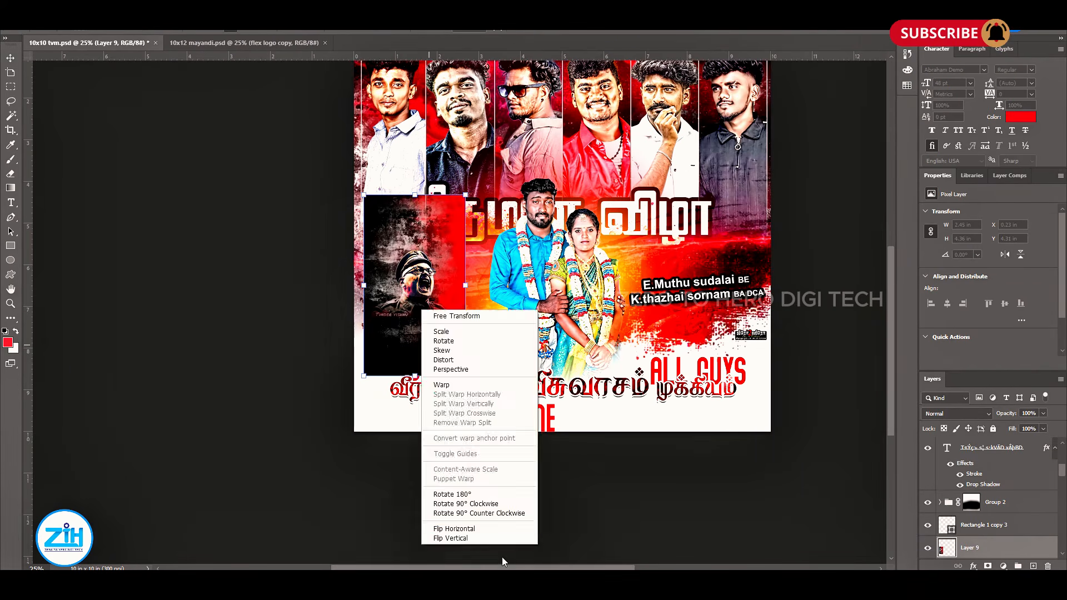
click(454, 529)
key(Return)
mouse_move(464, 195)
alt+mouse_down()
mouse_move(492, 150)
mouse_move(335, 150)
alt+mouse_up()
- Send the officer picture backward in the layer order, beneath the orange light effects
key(ctrl+bracketleft)
key(ctrl+bracketleft)
key(ctrl+bracketleft)
key(ctrl+bracketleft)
key(ctrl+bracketleft)
key(ctrl+bracketleft)
key(ctrl+bracketright)
- Enlarge the eraser brush and erase the lower edge of the officer picture into the white area
key(bracketright)
key(bracketright)
key(bracketright)
key(bracketright)
drag(464, 437, 316, 453)
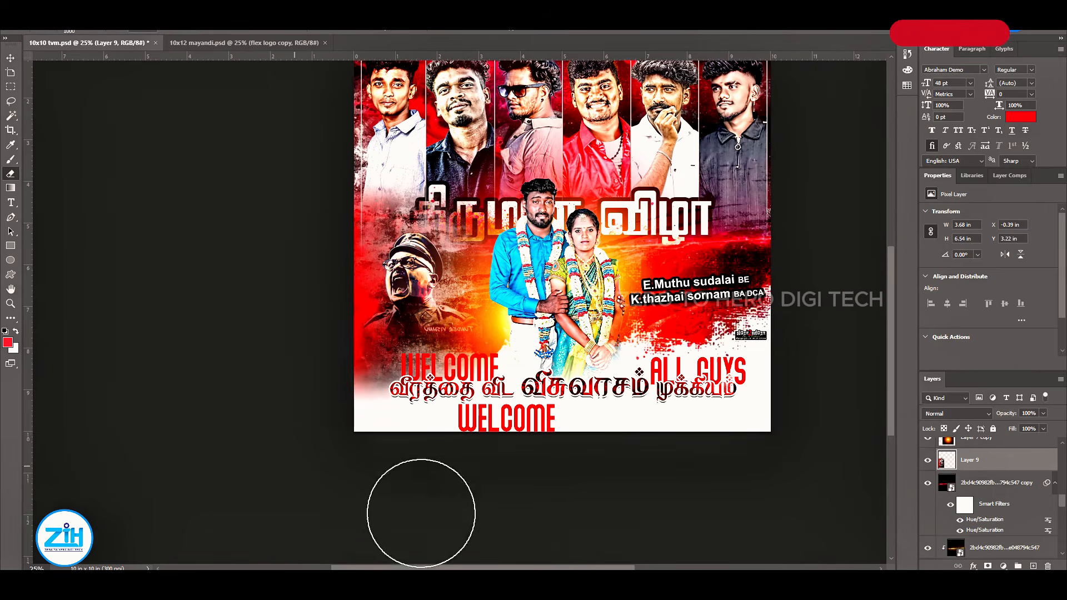
- Lower the officer picture on the groom's side and send its layer further back
key(v)
drag(406, 285, 398, 365)
key(ctrl+bracketleft)
key(ctrl+bracketleft)
key(ctrl+bracketleft)
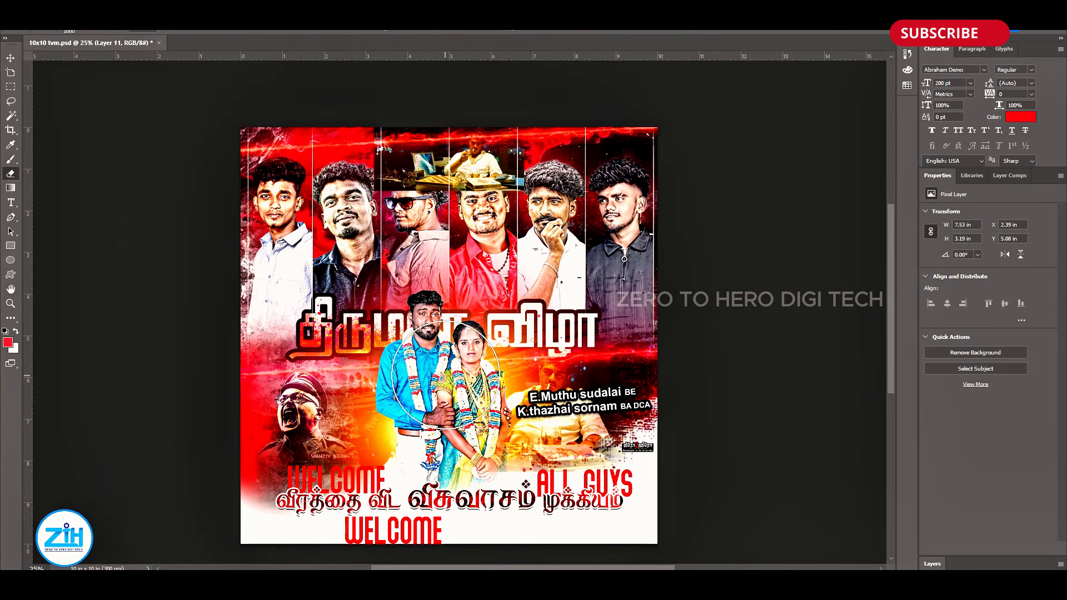
- Move the seated man's photo further toward the banner's right edge and erase its lower part
key(v)
drag(550, 389, 591, 395)
key(e)
drag(655, 508, 421, 509)
key(v)
- Move the couple's names text and the flex logo lower, below the seated man's face
right_click(614, 395)
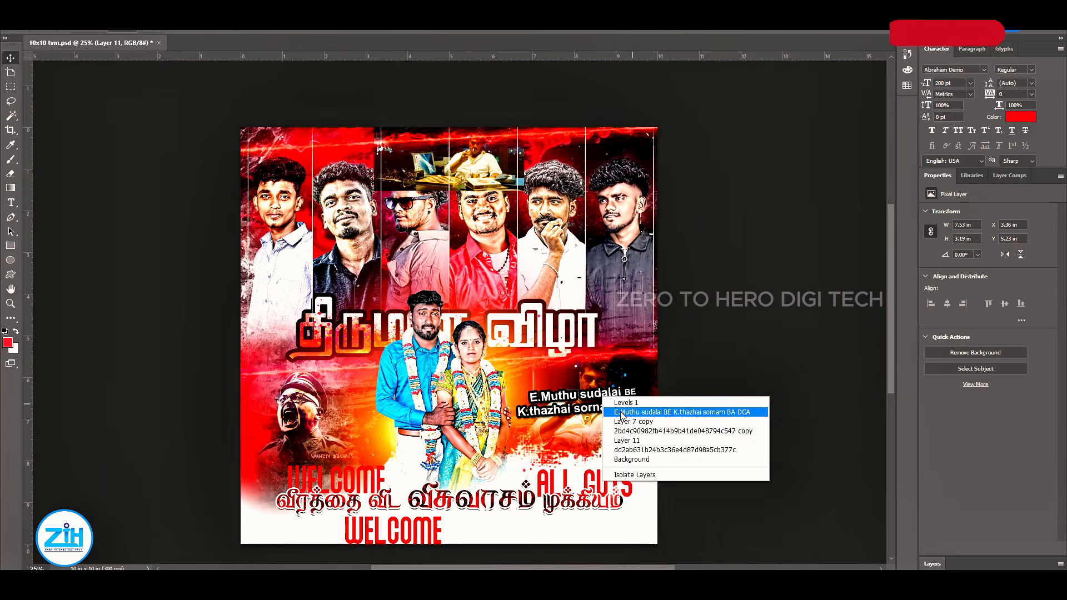
click(639, 410)
drag(639, 410, 702, 328)
right_click(614, 472)
click(636, 492)
drag(684, 382, 669, 418)
- Select the seated man's photo layer and try different blend modes on it, as far as Subtract
right_click(631, 369)
click(660, 395)
key(F7)
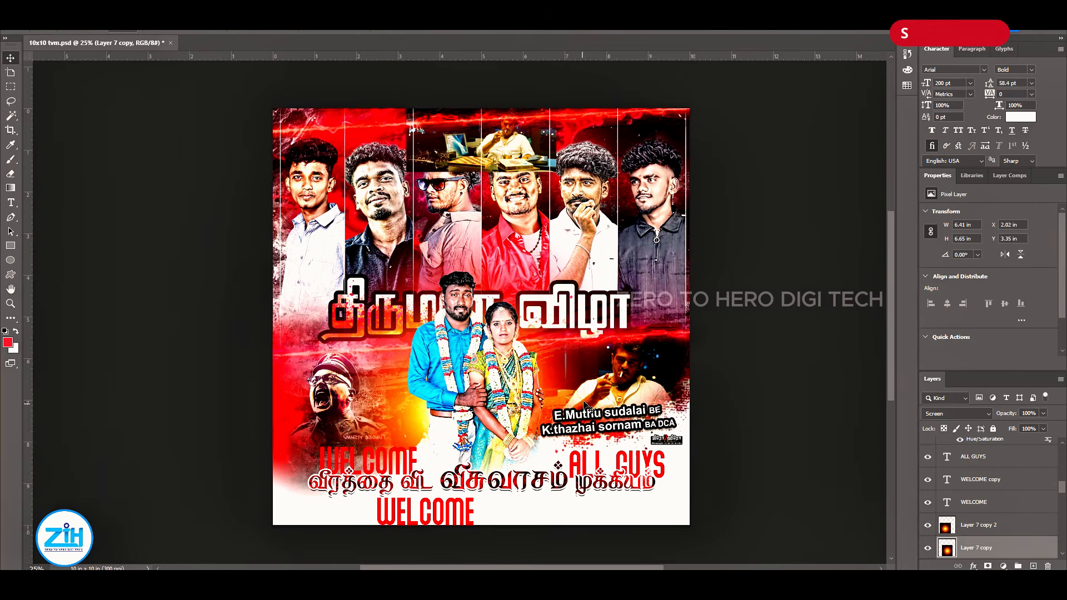
right_click(644, 382)
click(654, 390)
key(shift+plus)
key(shift+plus)
key(shift+plus)
key(shift+plus)
key(shift+plus)
key(shift+plus)
key(shift+plus)
key(shift+plus)
key(shift+plus)
key(shift+plus)
key(shift+plus)
key(shift+plus)
key(shift+plus)
key(shift+plus)
key(shift+plus)
key(shift+plus)
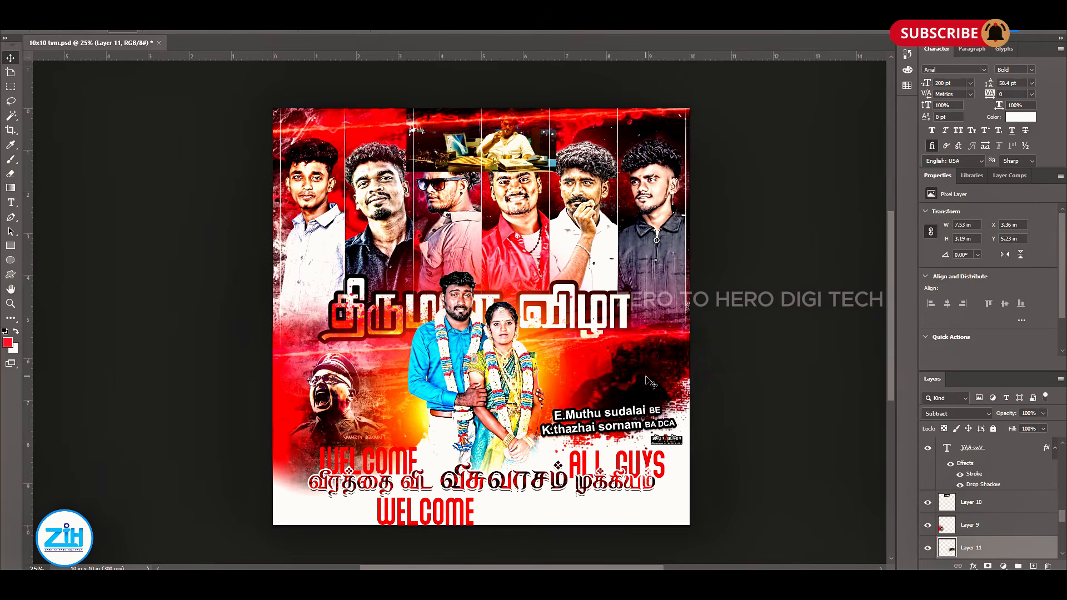
- Select the officer picture's layer on the groom's side of the banner
mouse_move(336, 391)
mouse_down()
mouse_move(348, 292)
mouse_move(340, 321)
mouse_up()
right_click(340, 322)
click(365, 331)
right_click(352, 333)
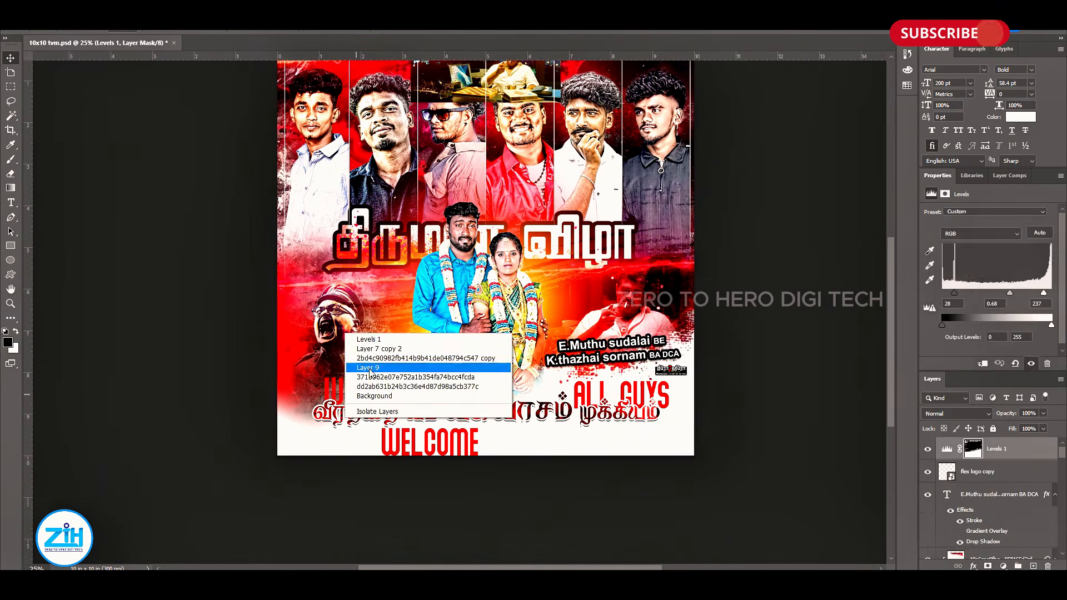
click(367, 366)
- Place a copy of the Tamil slogan below the original as a second line
right_click(550, 326)
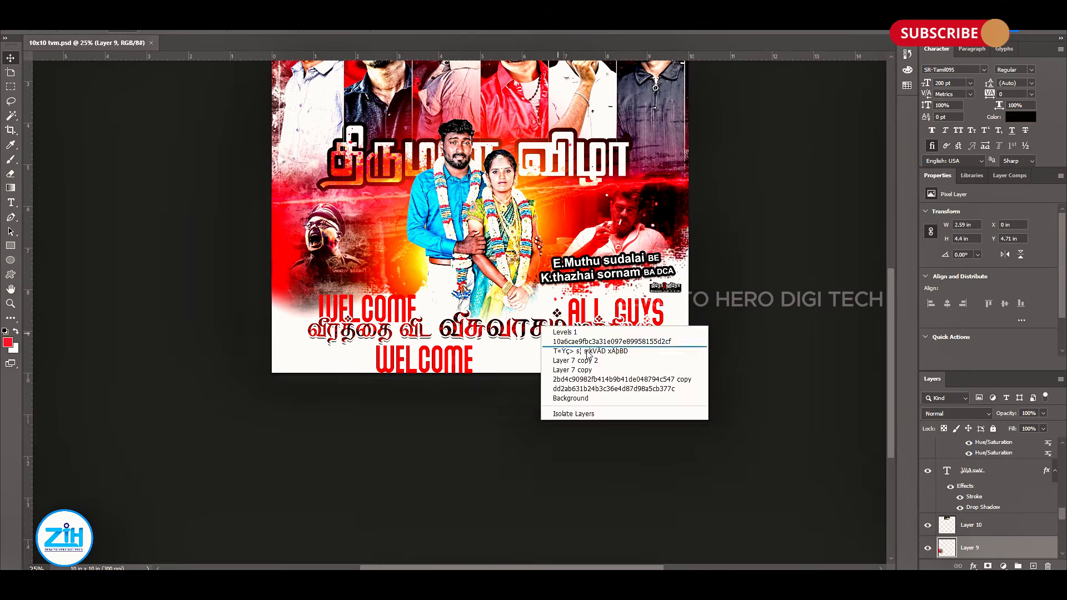
click(561, 350)
key(ctrl+z)
drag(527, 329, 512, 364)
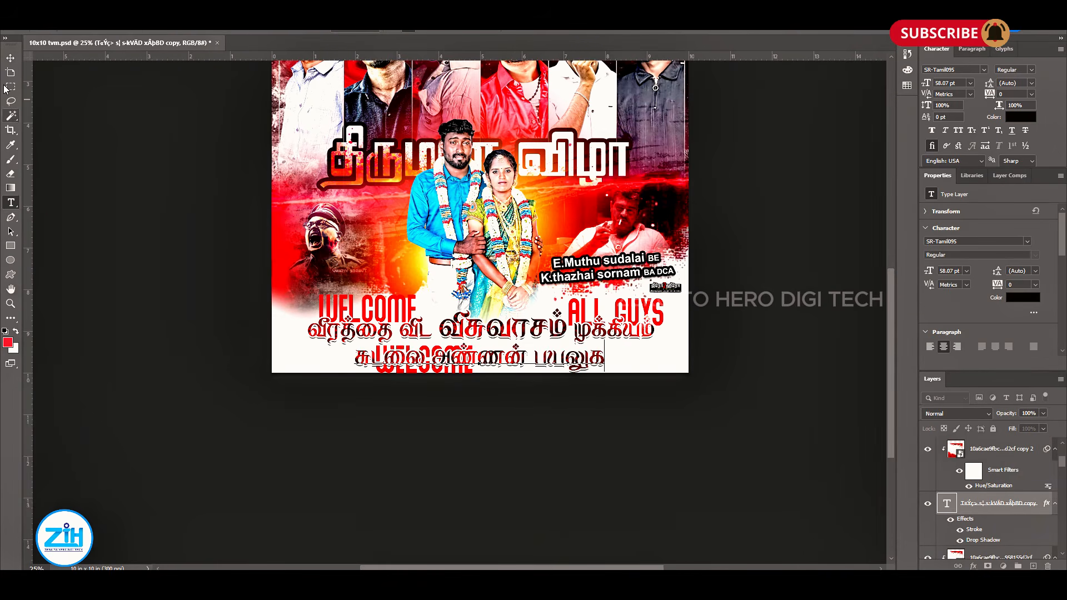
- Delete the WELCOME and ALL GUYS texts around the slogan
right_click(464, 371)
click(489, 386)
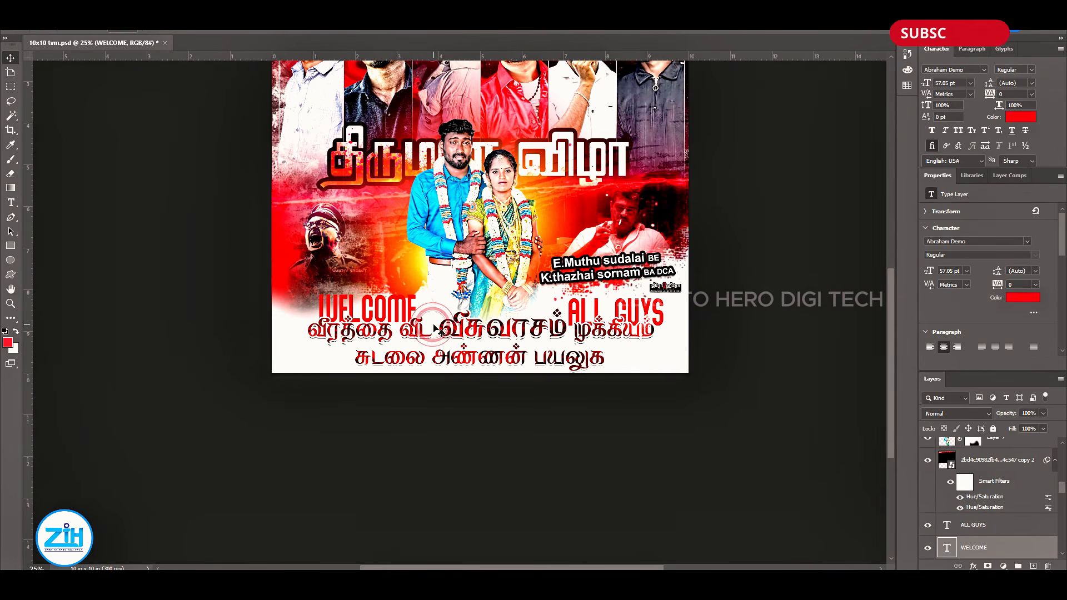
key(Delete)
right_click(588, 308)
click(610, 323)
key(Delete)
- Scale the second Tamil line down to about 43.61 pt and centre it closely beneath the slogan
right_click(593, 357)
click(617, 384)
drag(589, 356, 590, 350)
key(ctrl+t)
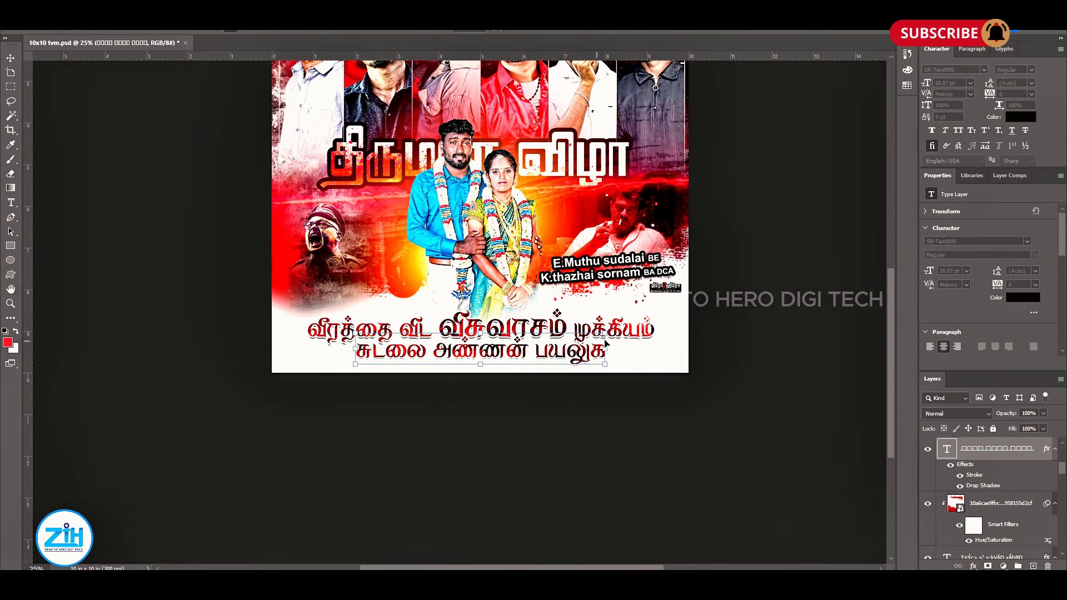
scroll(553, 336, down, 1)
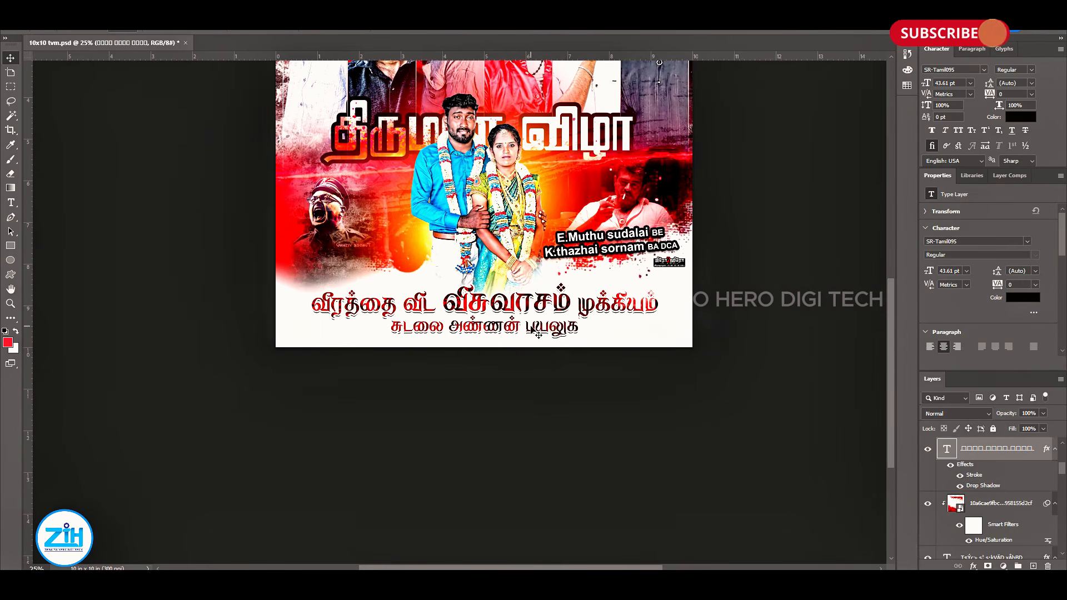
drag(542, 335, 542, 327)
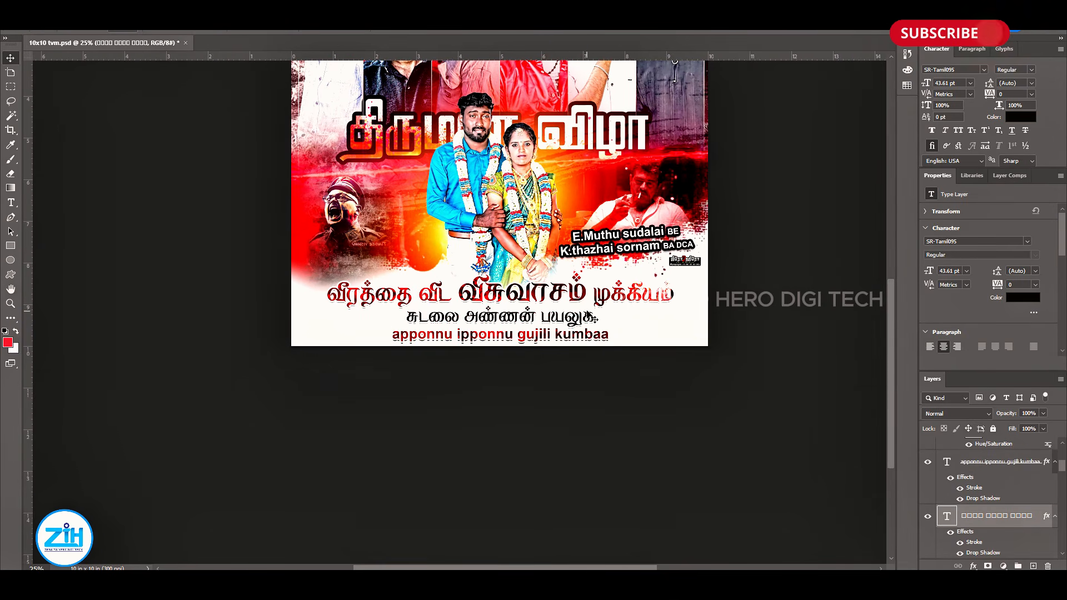
- Raise the red grunge texture above the second Tamil line, clip it to that text and shift it over the letters
right_click(633, 290)
click(666, 310)
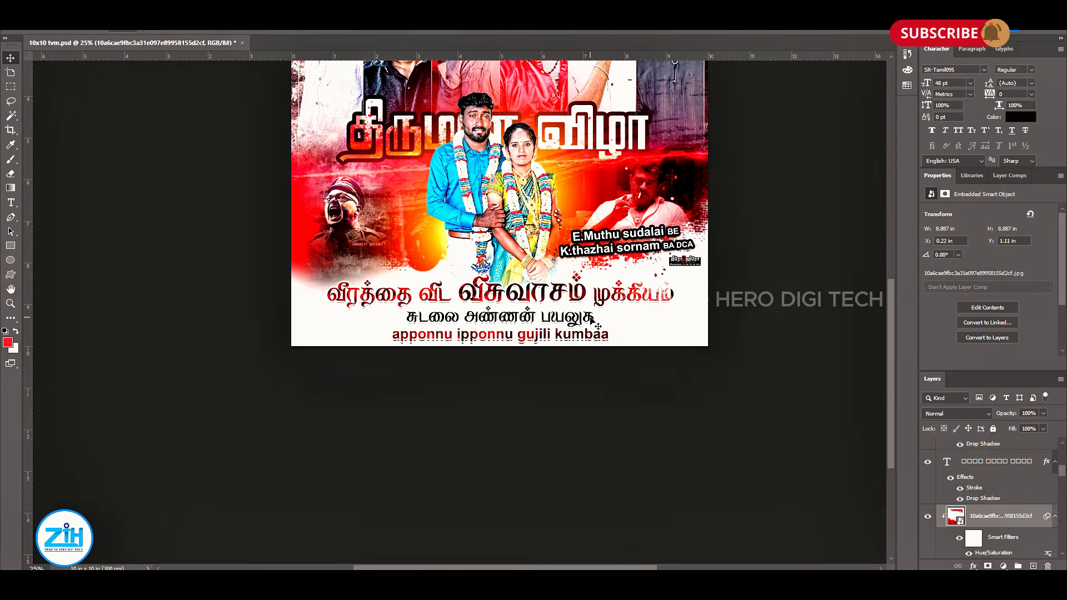
key(ctrl+])
key(ctrl+alt+g)
drag(563, 355, 571, 337)
- Set the font of the "apponnu ipponnu gujili kumbaa" line to ABFlockHeadline Bold
right_click(544, 319)
click(572, 335)
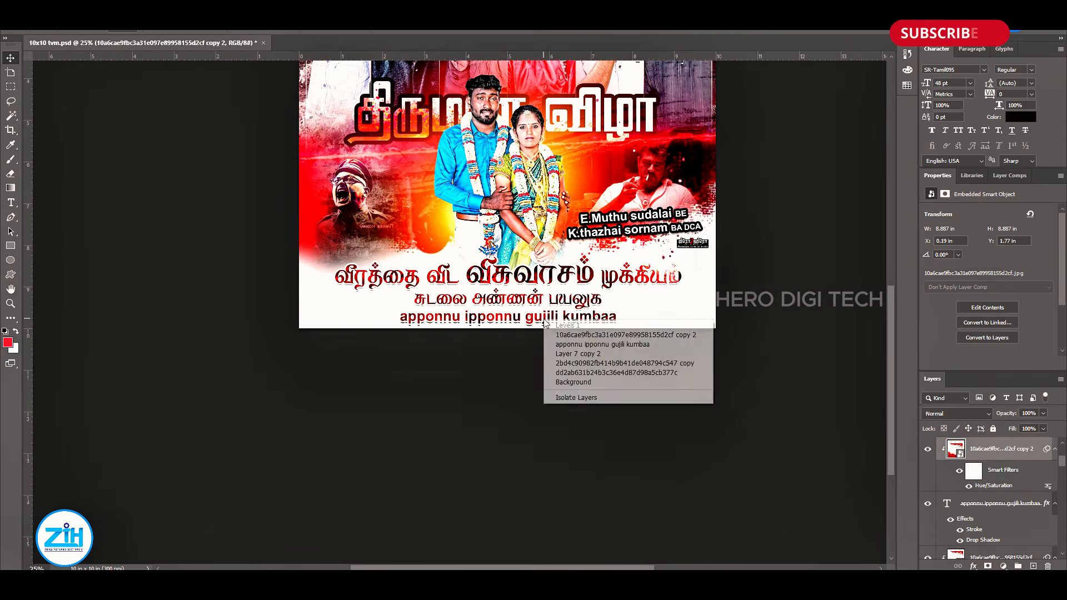
click(603, 344)
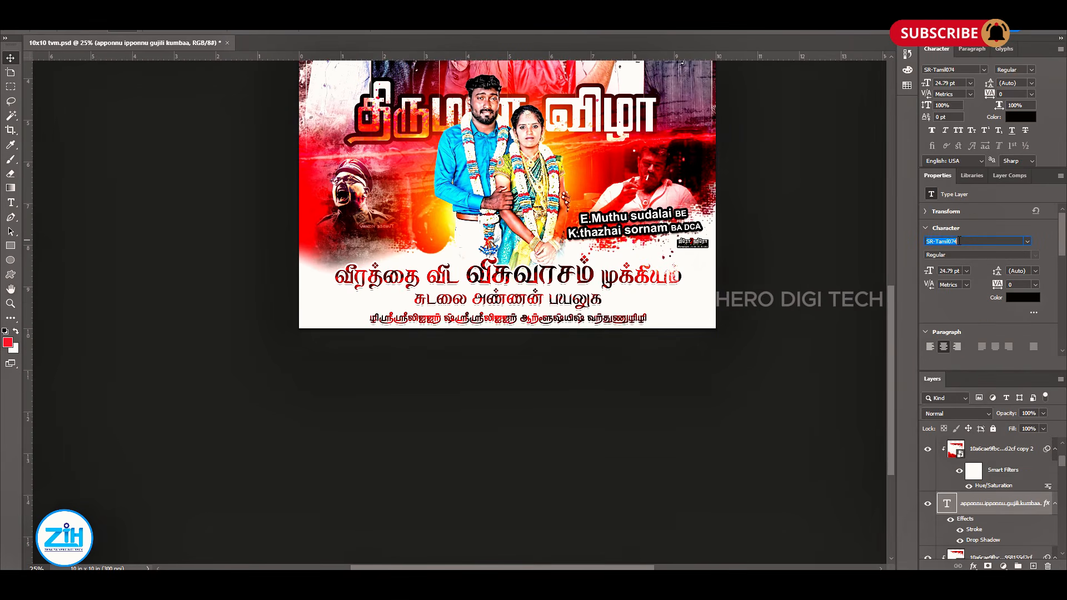
key(Down)
key(Down)
key(Down)
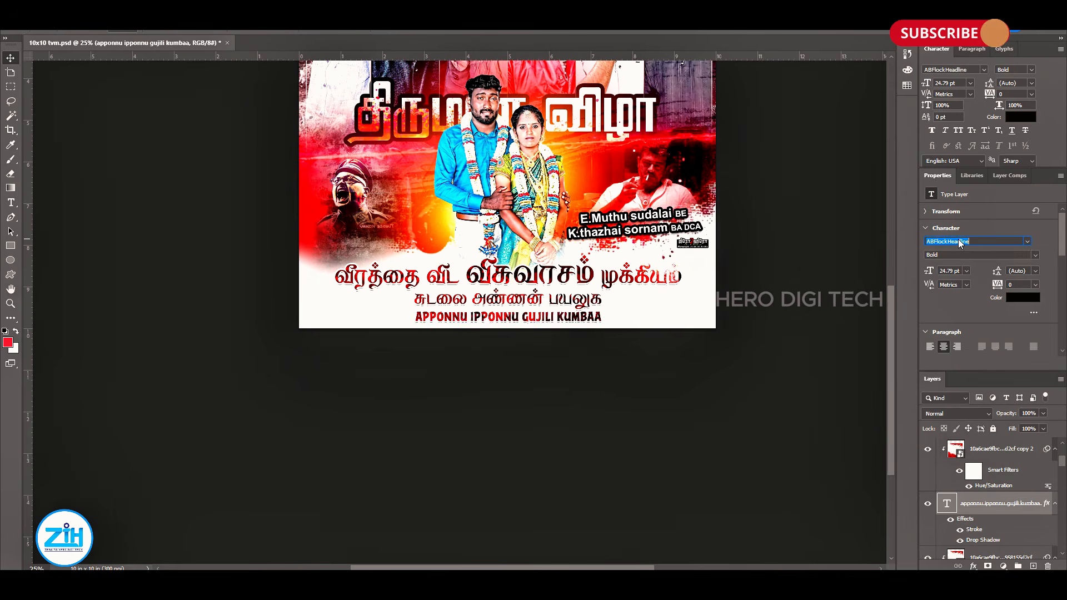
- Reposition the bottom caption and the flex logo along the banner's lower edge, and save the document
drag(588, 322, 616, 328)
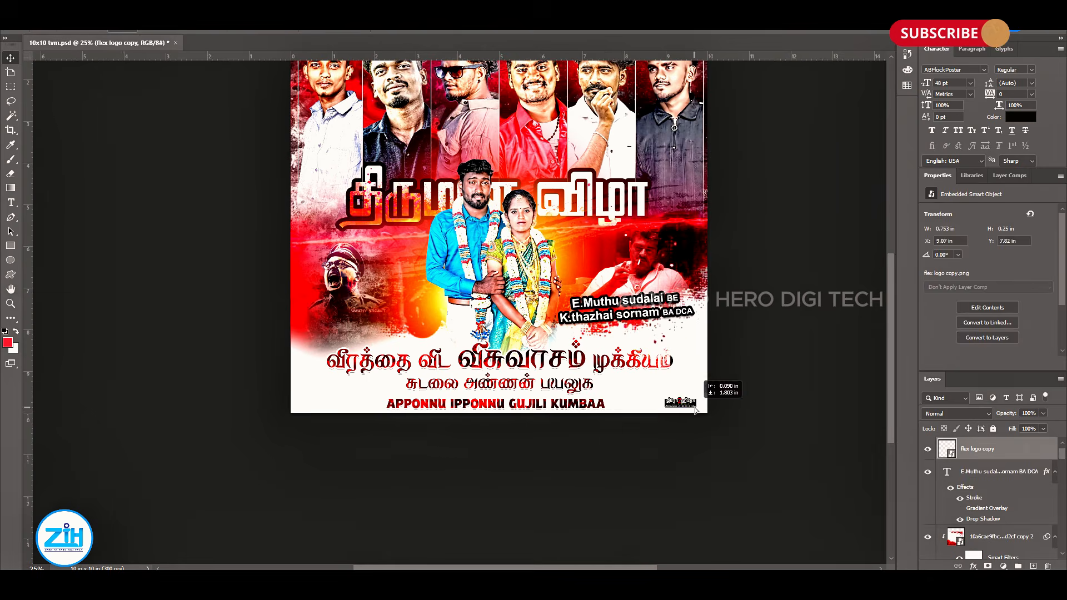
key(ctrl+s)
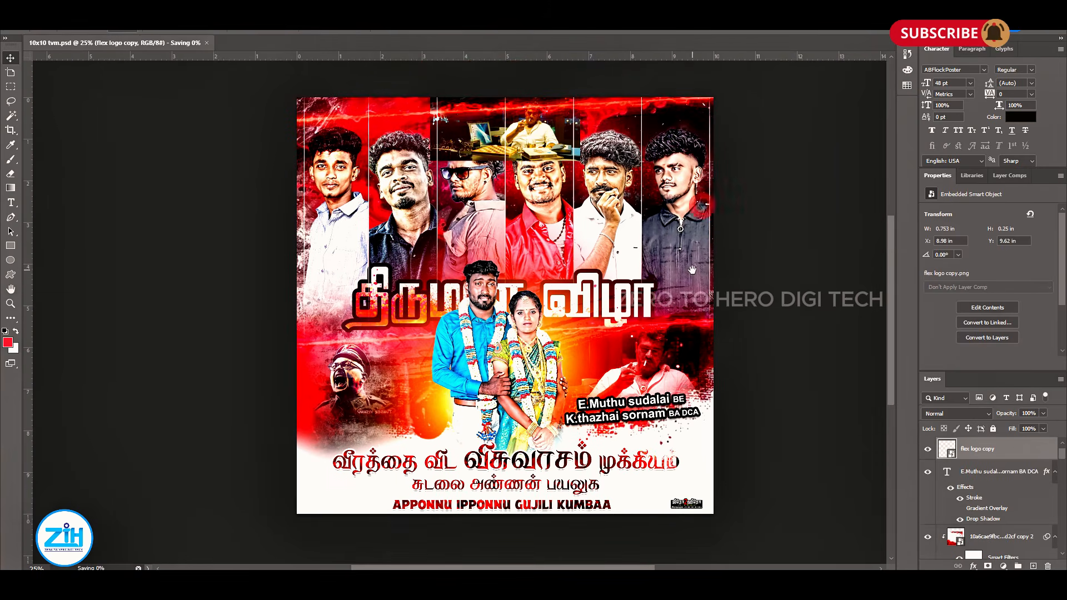
- Save a copy of the banner document, and shift the orange glow layer behind the couple slightly
key(ctrl+alt+s)
click(540, 225)
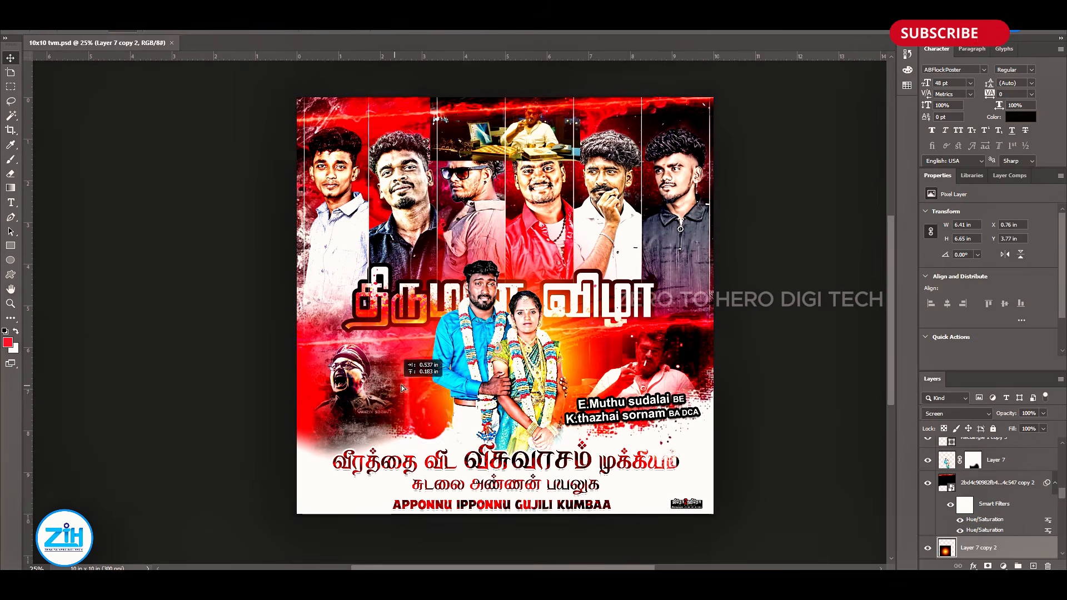